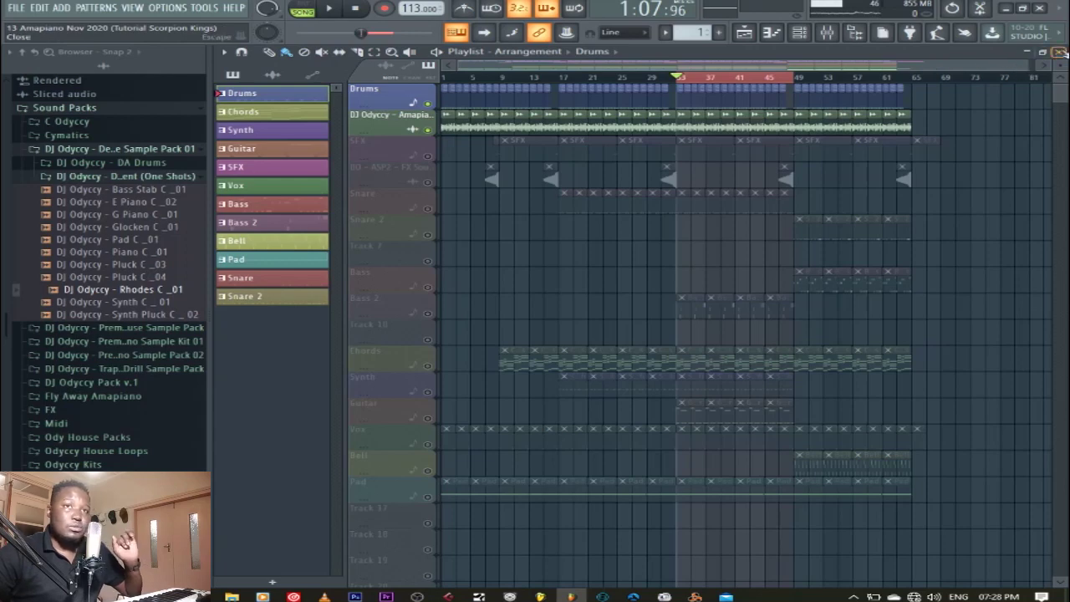
Close the playlist and play the drum pattern's section of the song with the channel rack in view.
left_click(1060, 52)
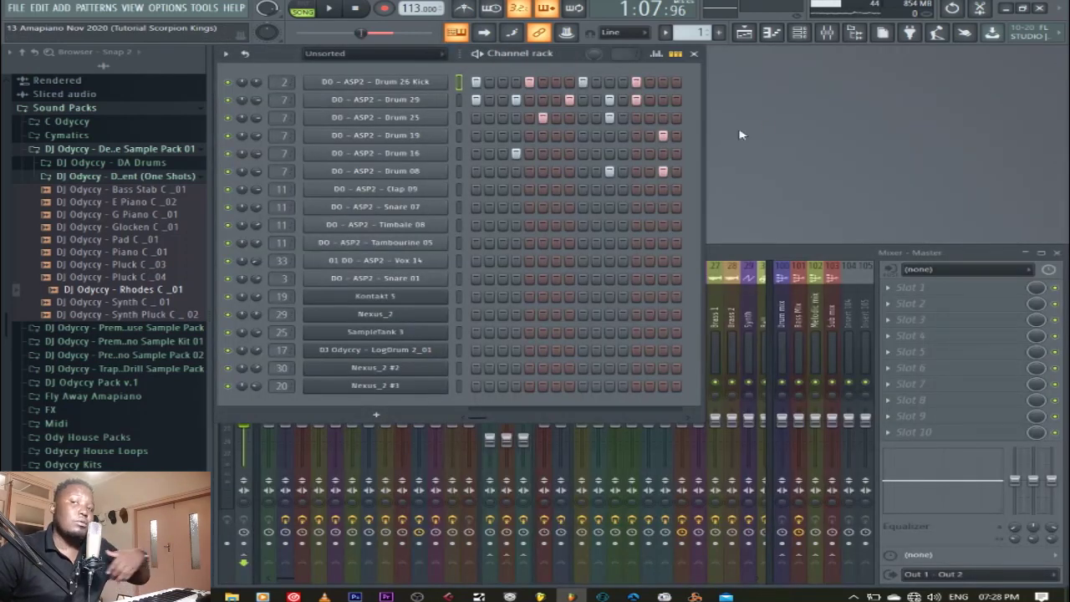
key("space")
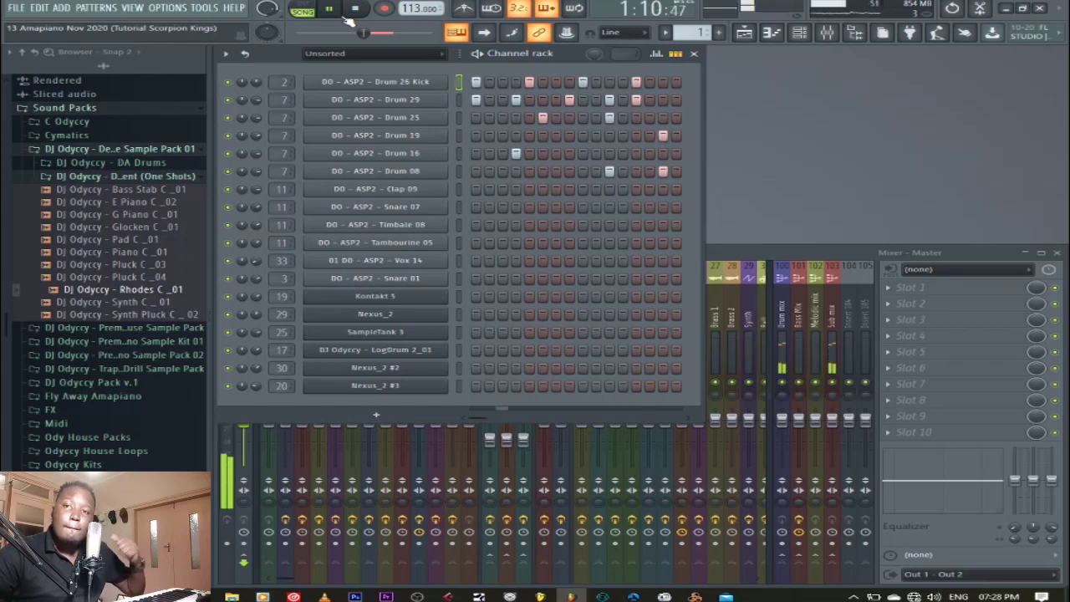
key("space")
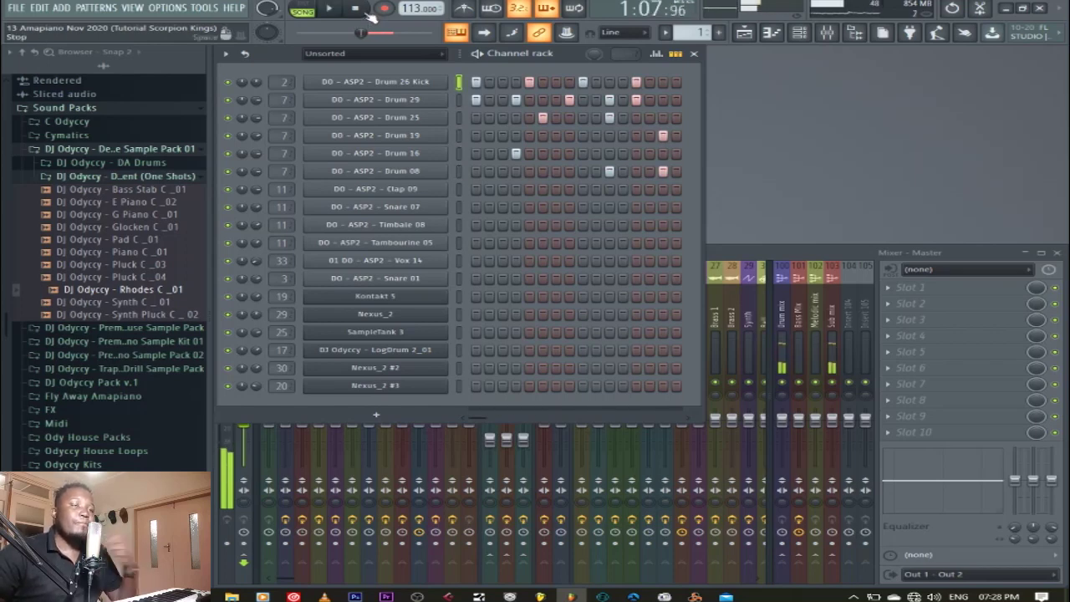
Listen to the kick alone with Drum 29, 25, 19, 16 and 08 muted, and unmute them before stopping playback.
left_click(228, 100)
left_click(228, 117)
left_click(227, 135)
left_click(228, 153)
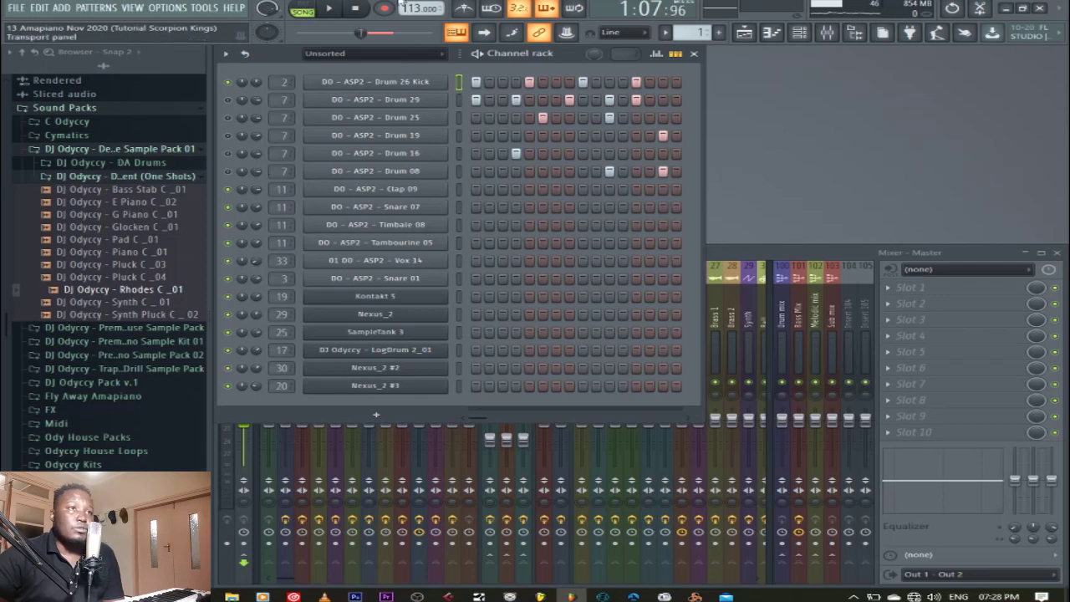
left_click(326, 9)
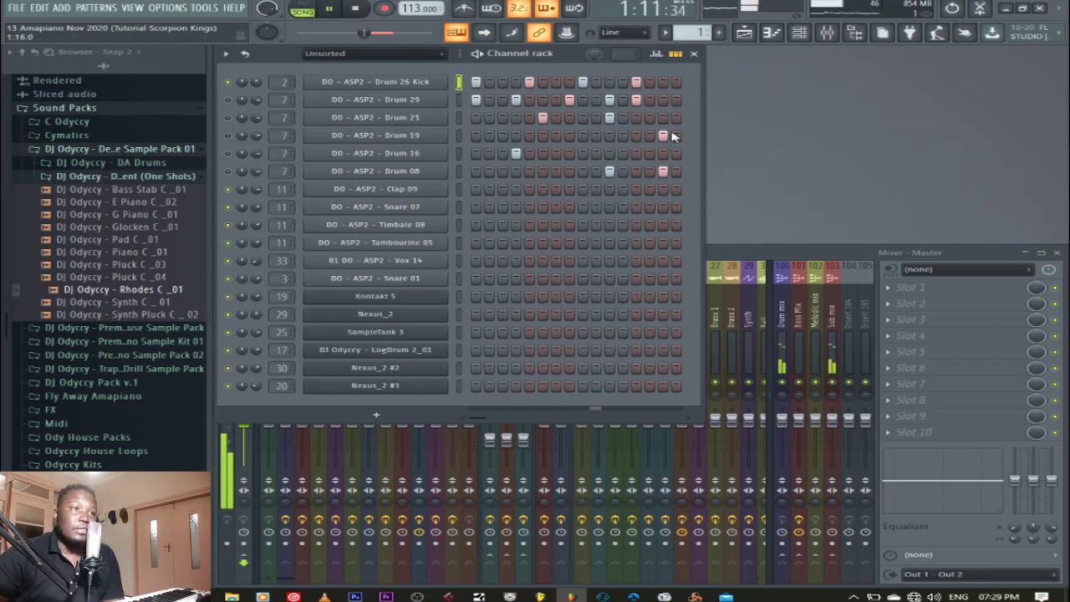
left_click(229, 100)
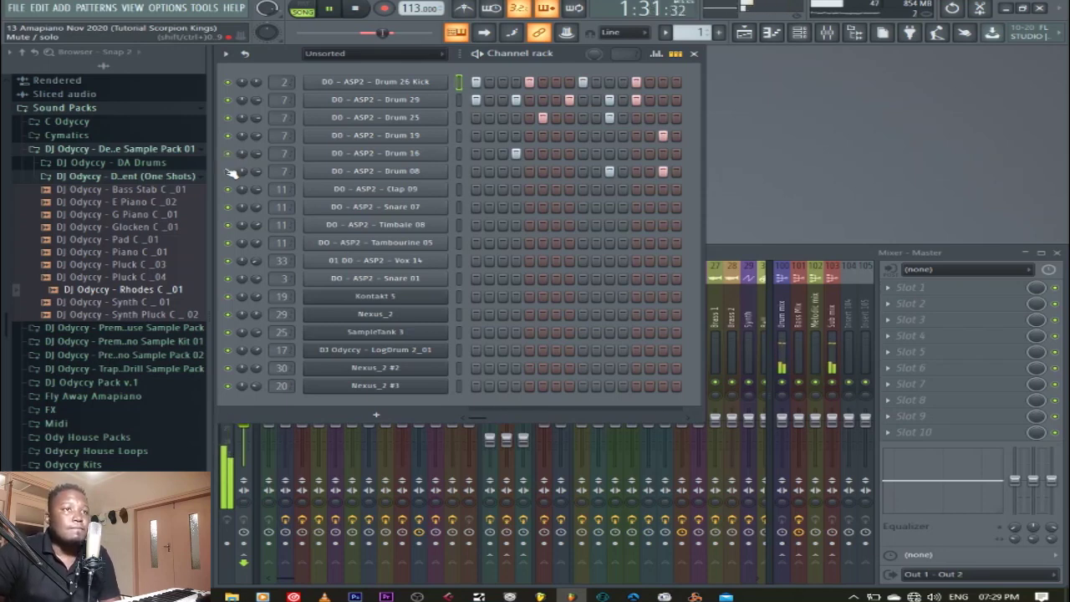
left_click(356, 10)
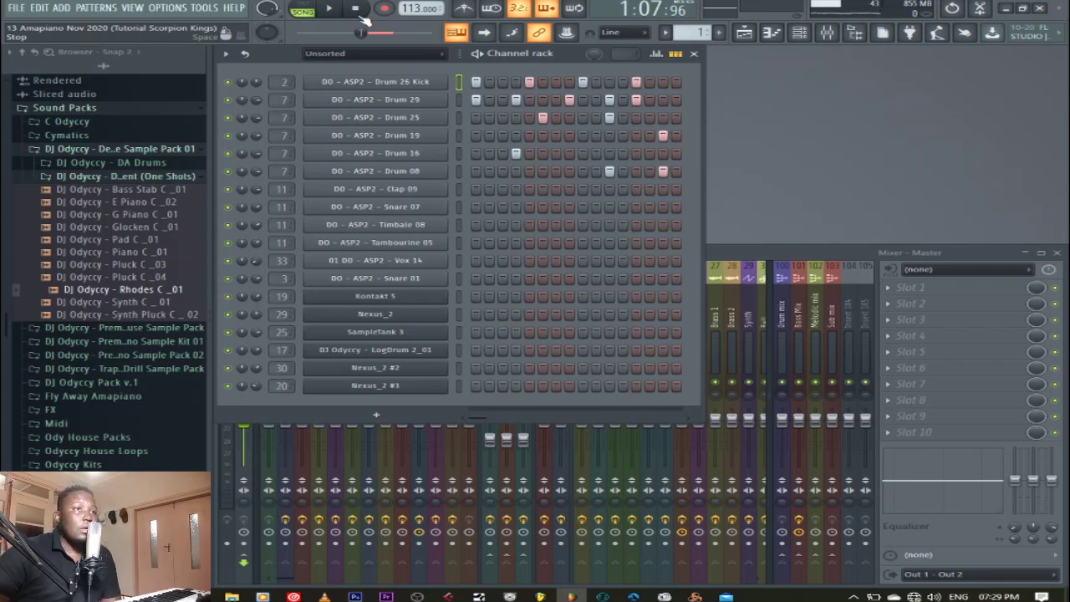
Select the Chords pattern in the playlist, unmute the Chords track and start playback.
left_click(744, 32)
left_click(266, 112)
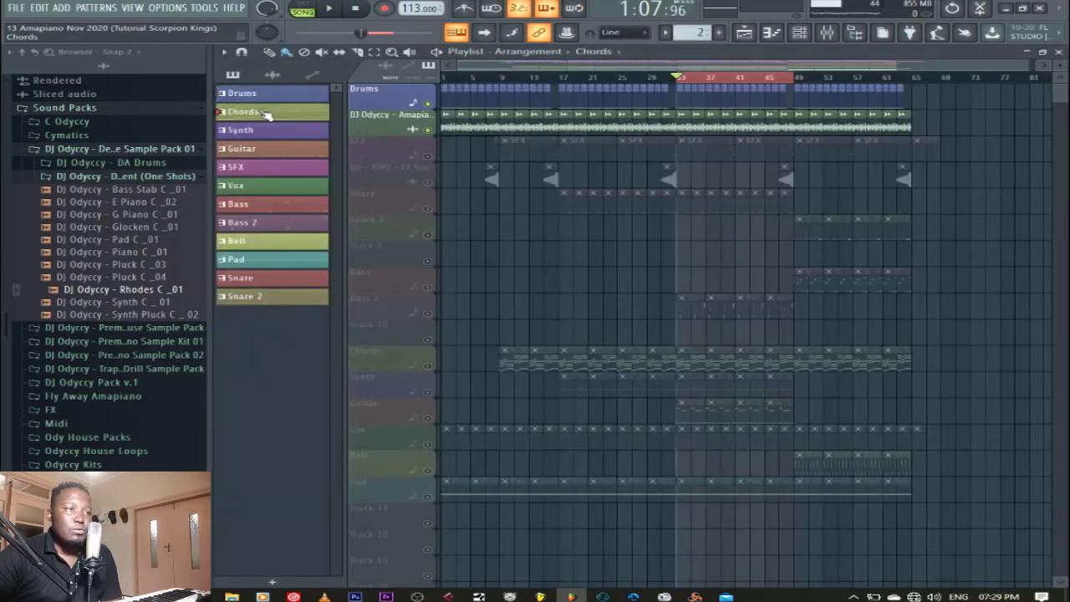
left_click(428, 366)
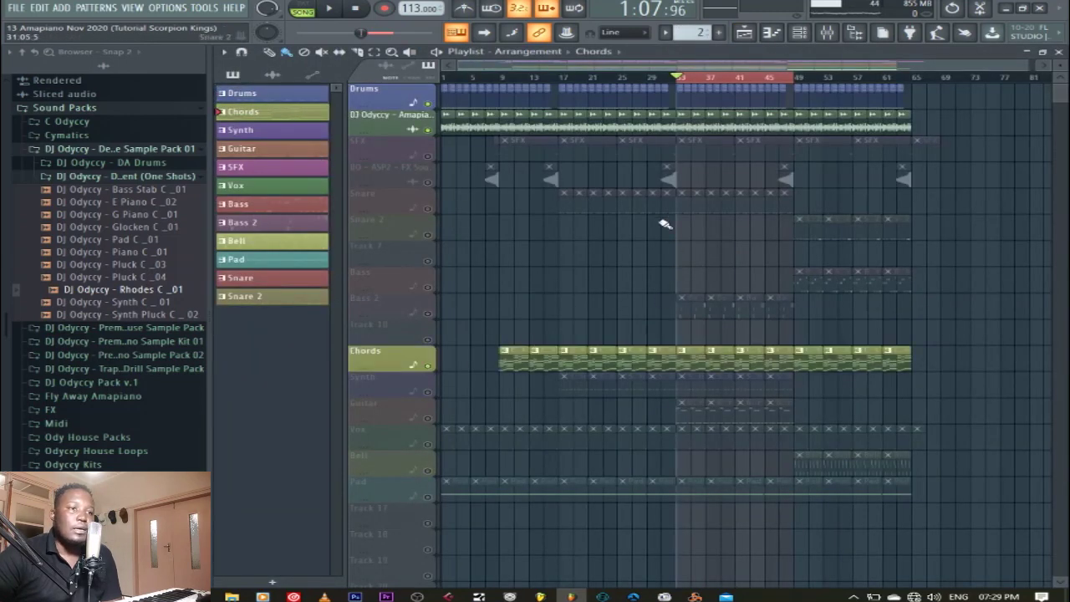
key("space")
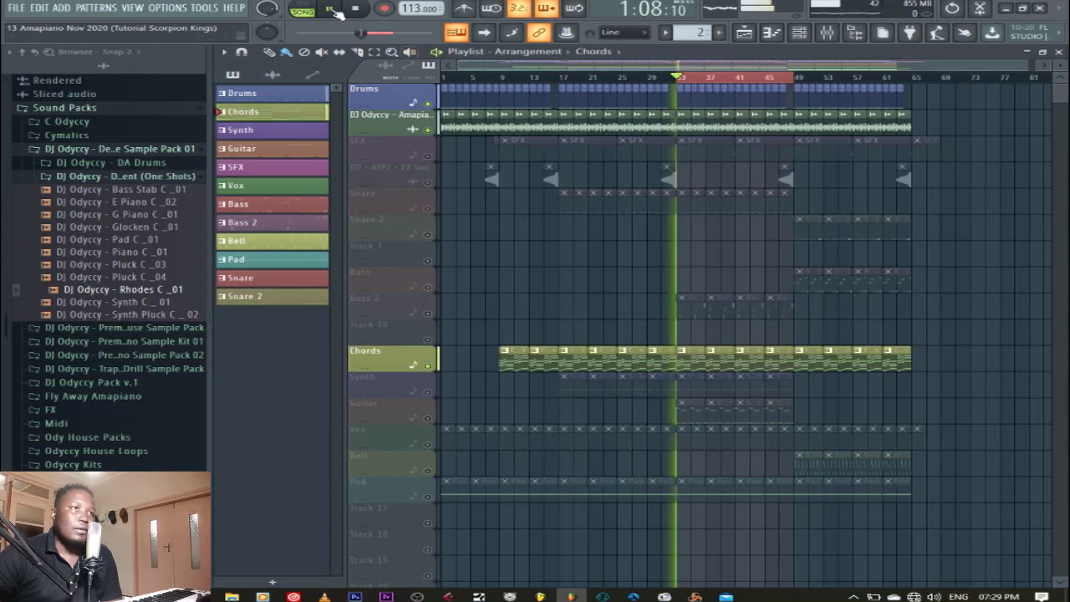
Examine the chord progression's notes in the Kontakt 5 piano roll during playback, and stop the song.
left_click(1059, 51)
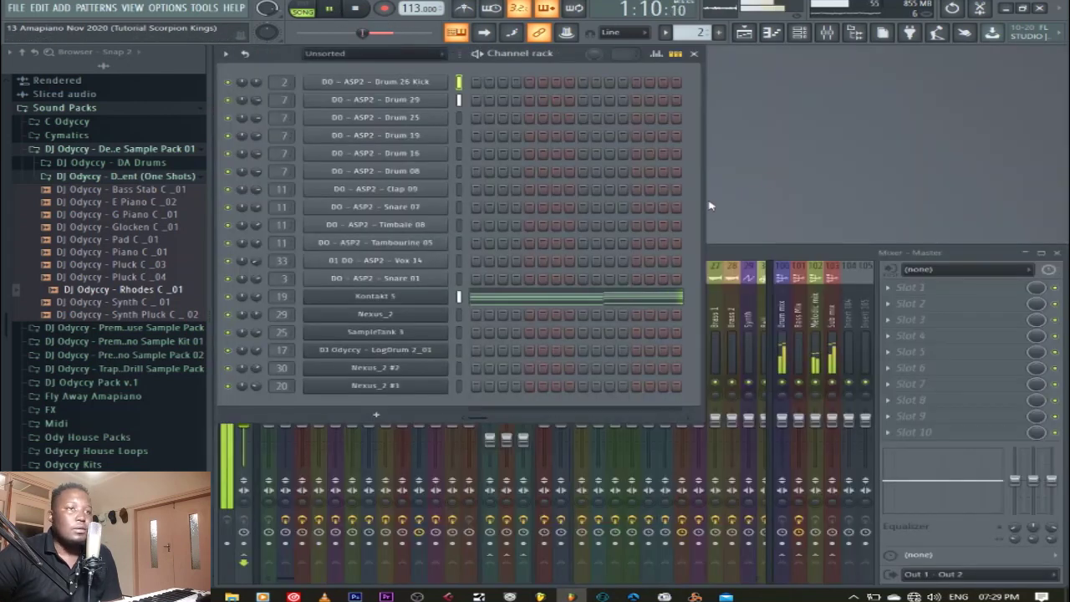
left_click(514, 301)
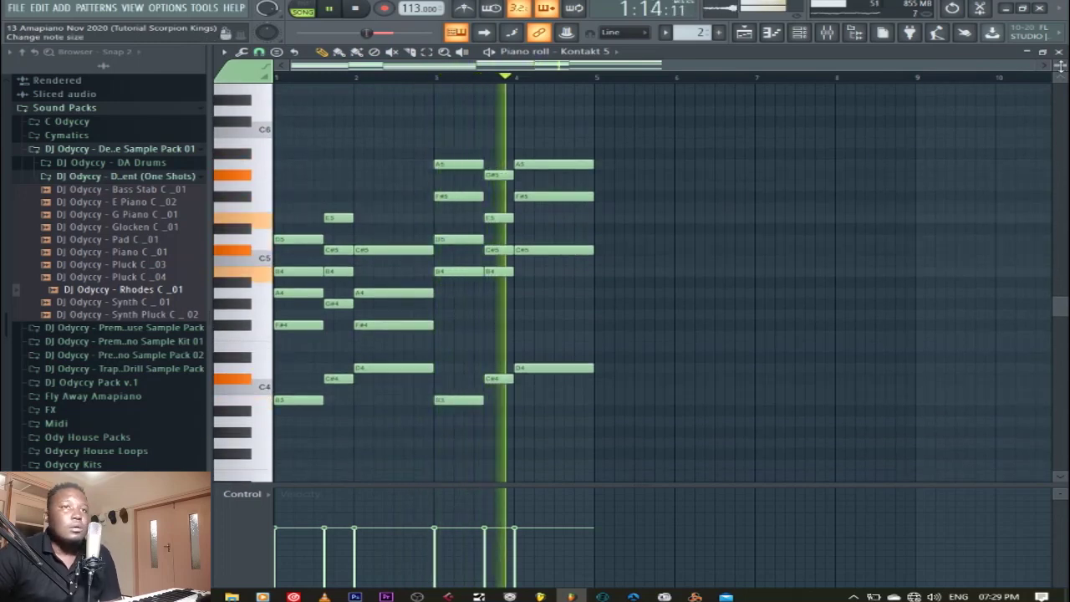
left_click_drag(1035, 63, 926, 79)
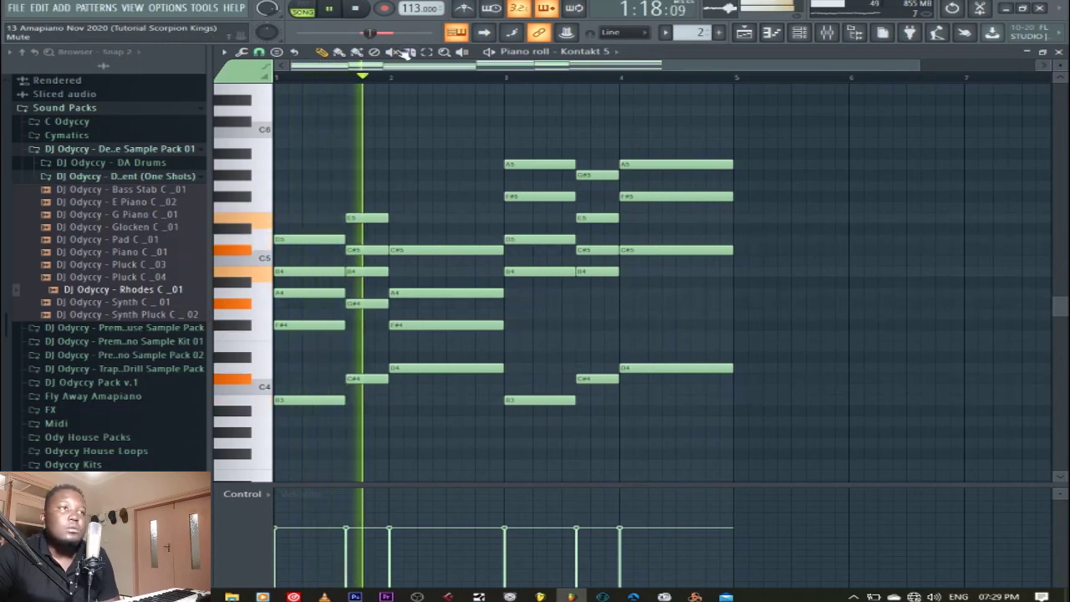
left_click(357, 12)
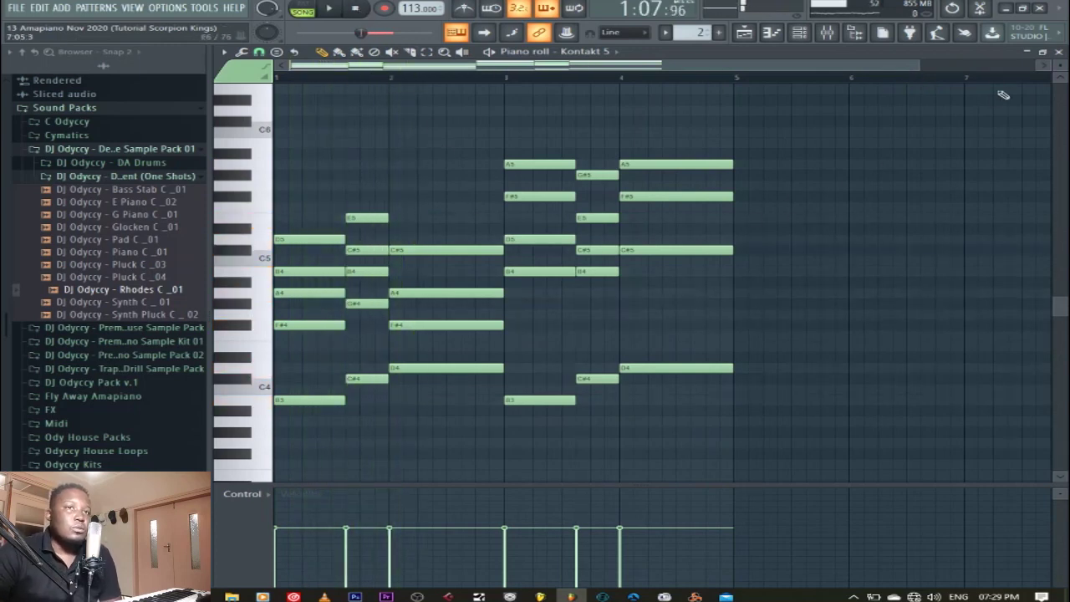
left_click(1058, 52)
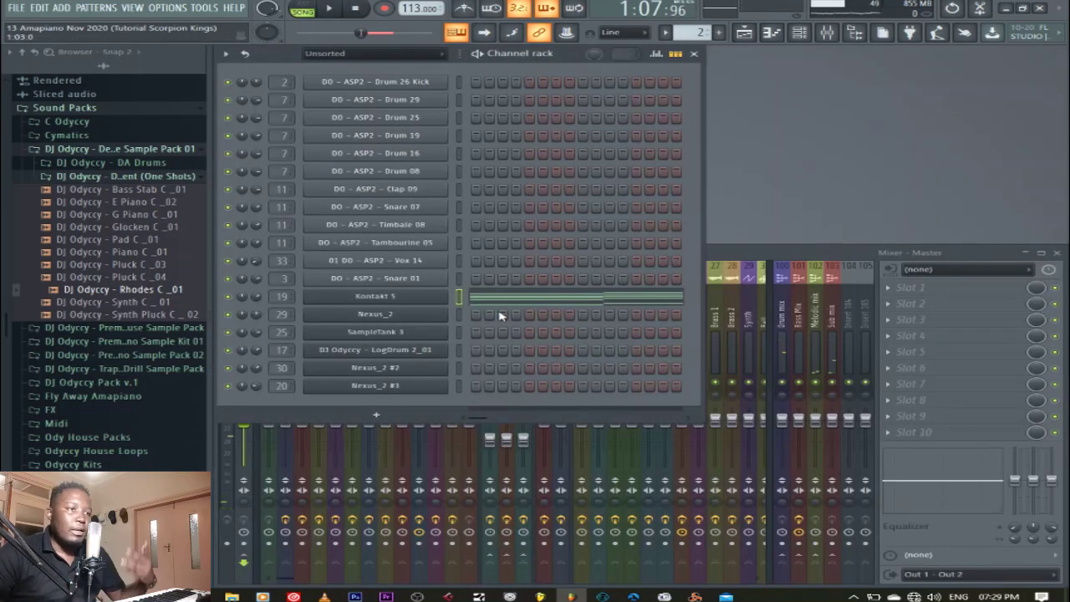
Look at the Dinner 4-2 electric piano instrument loaded in the chords channel's Kontakt 5 plugin.
left_click(390, 296)
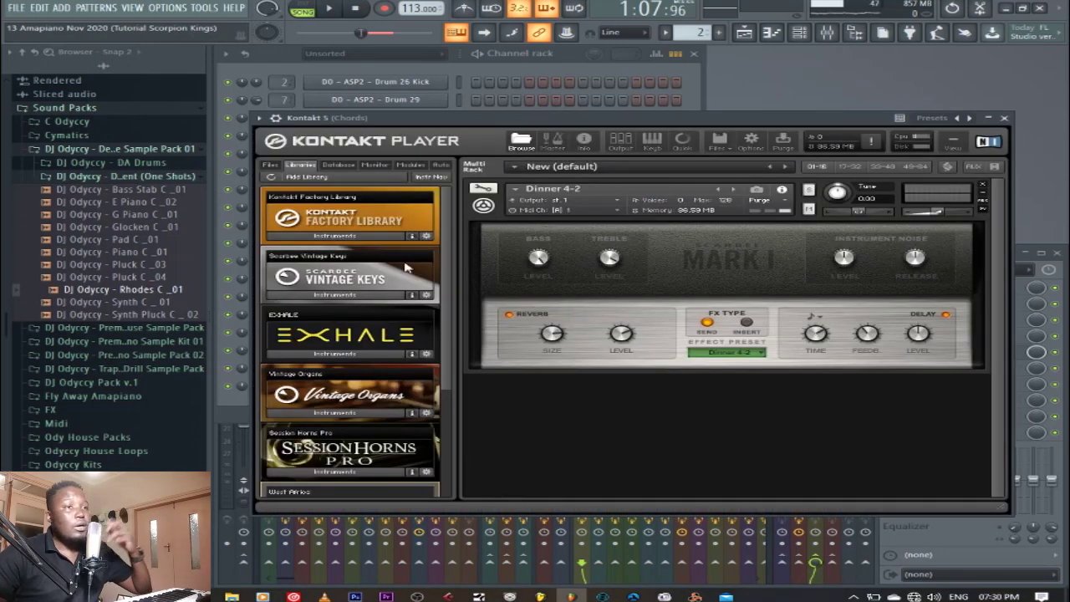
double_click(665, 119)
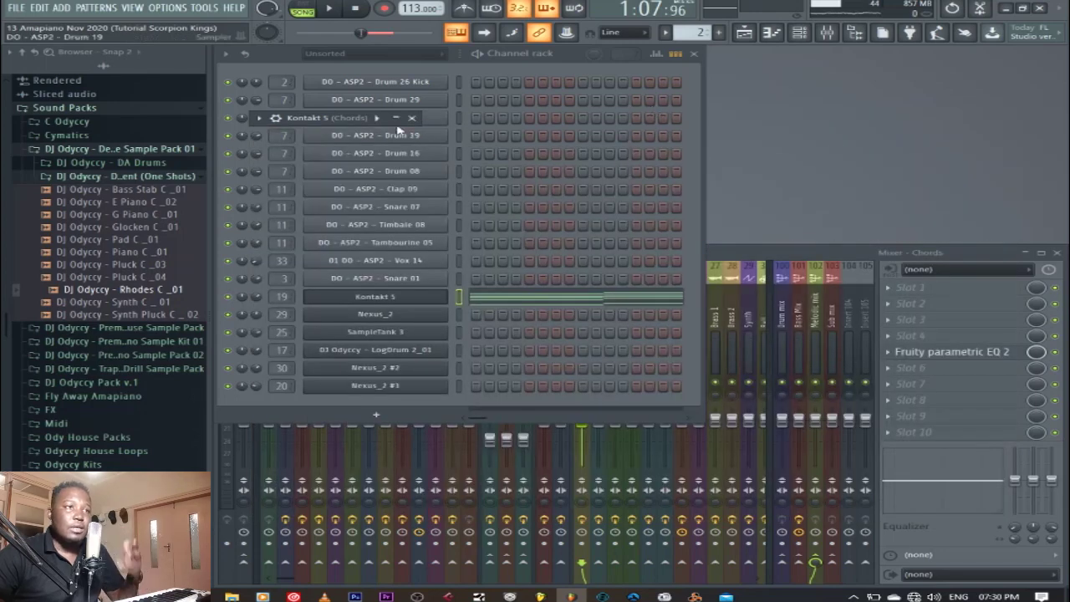
double_click(355, 119)
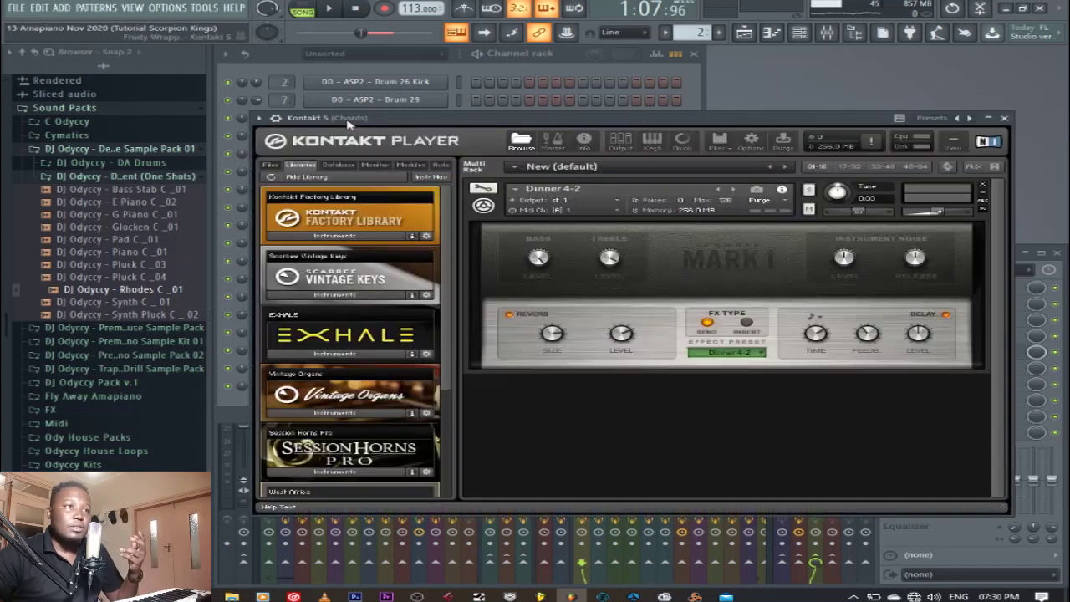
left_click_drag(520, 121, 542, 79)
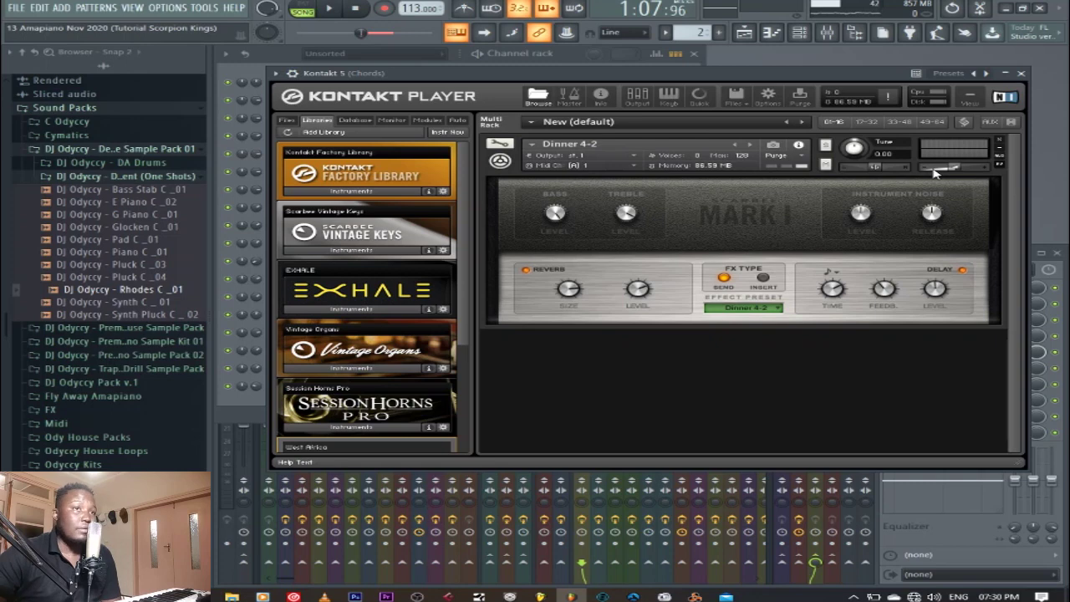
left_click(1021, 74)
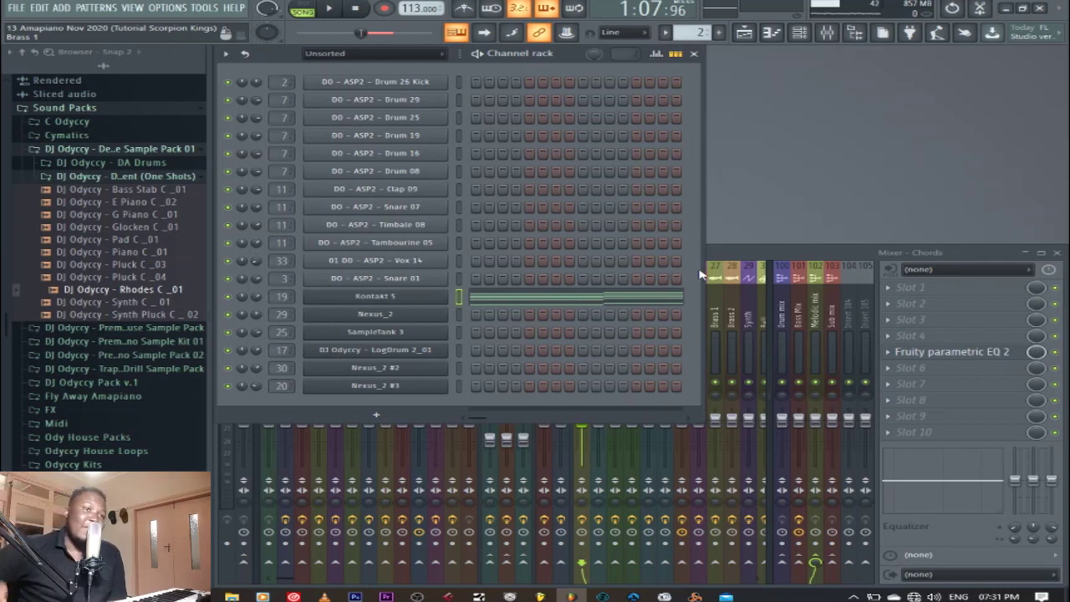
Select the Synth pattern in the playlist, unmute the Synth track and play the song with it included.
left_click(744, 31)
left_click(261, 130)
left_click(429, 391)
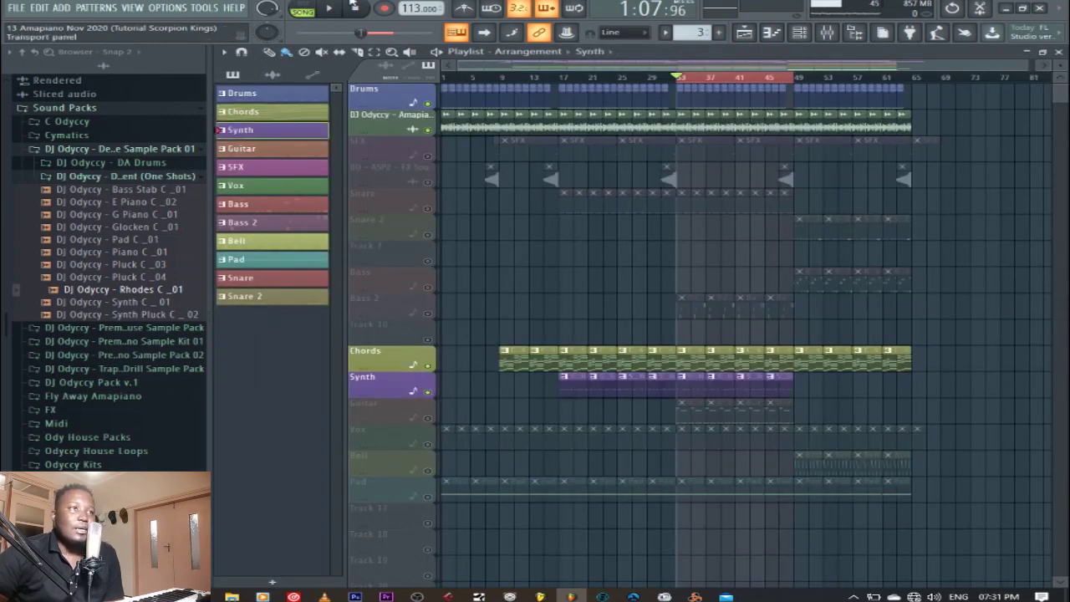
key("space")
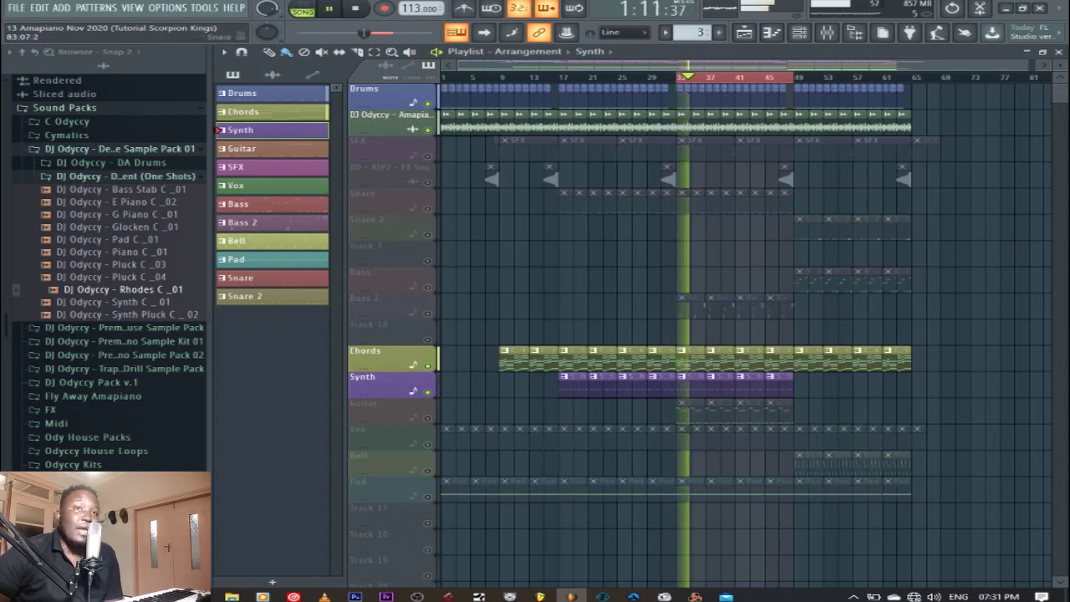
left_click(1058, 51)
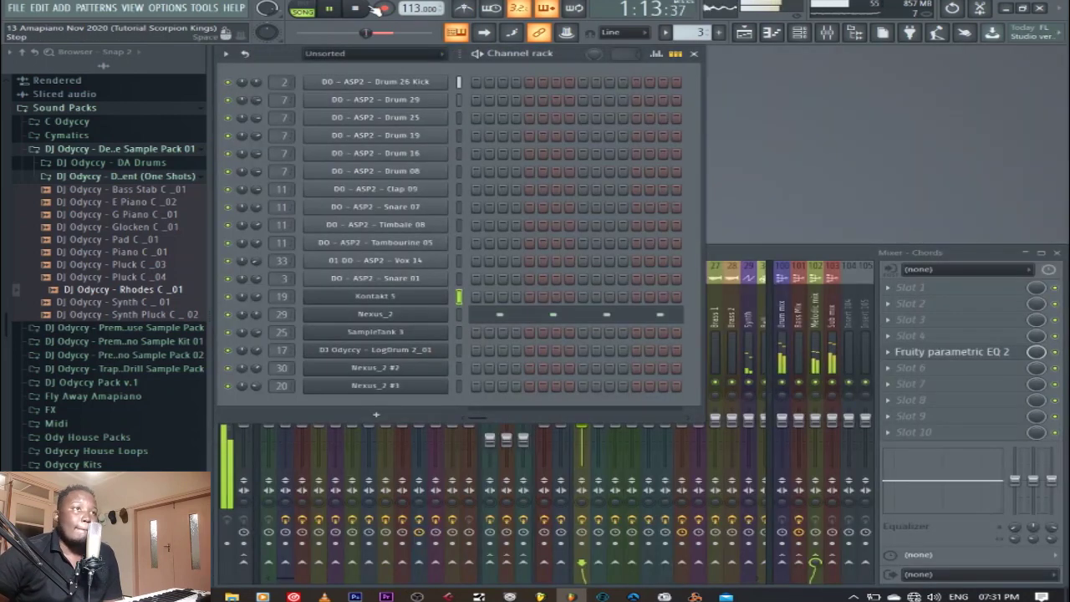
key("space")
Inspect the synth's LD Buzz Me! preset in Nexus_2 and its piano roll notes, playing the song.
left_click(409, 321)
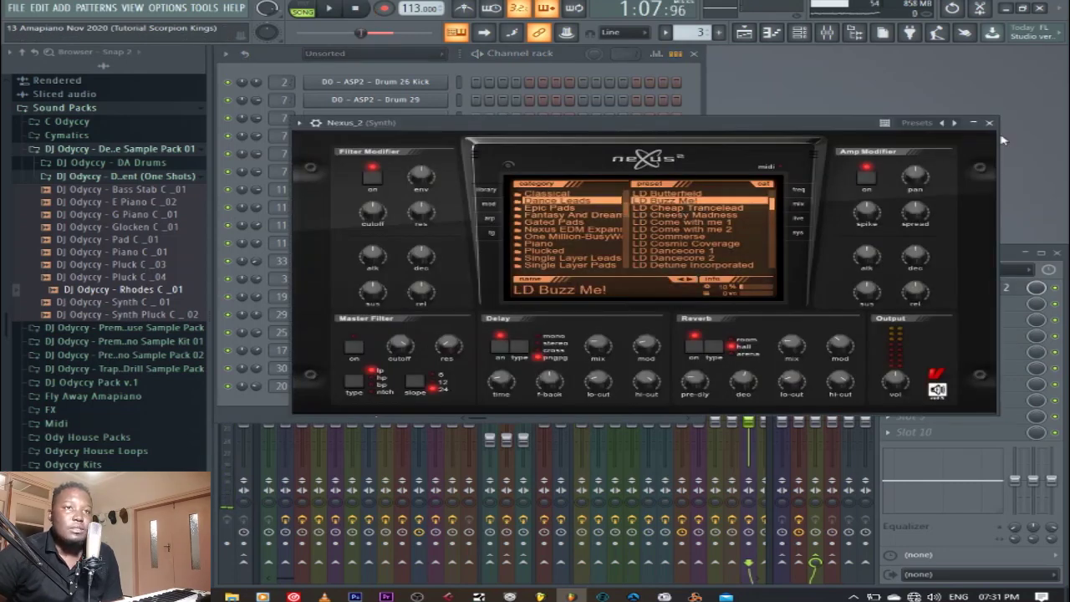
left_click(989, 123)
left_click(518, 315)
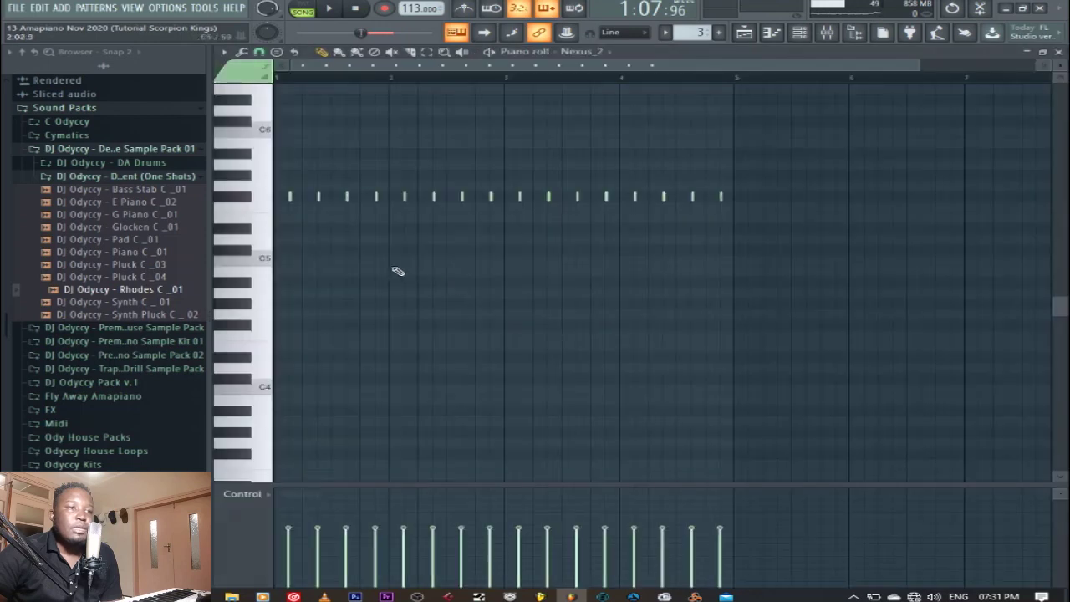
left_click_drag(919, 66, 1035, 68)
left_click(335, 10)
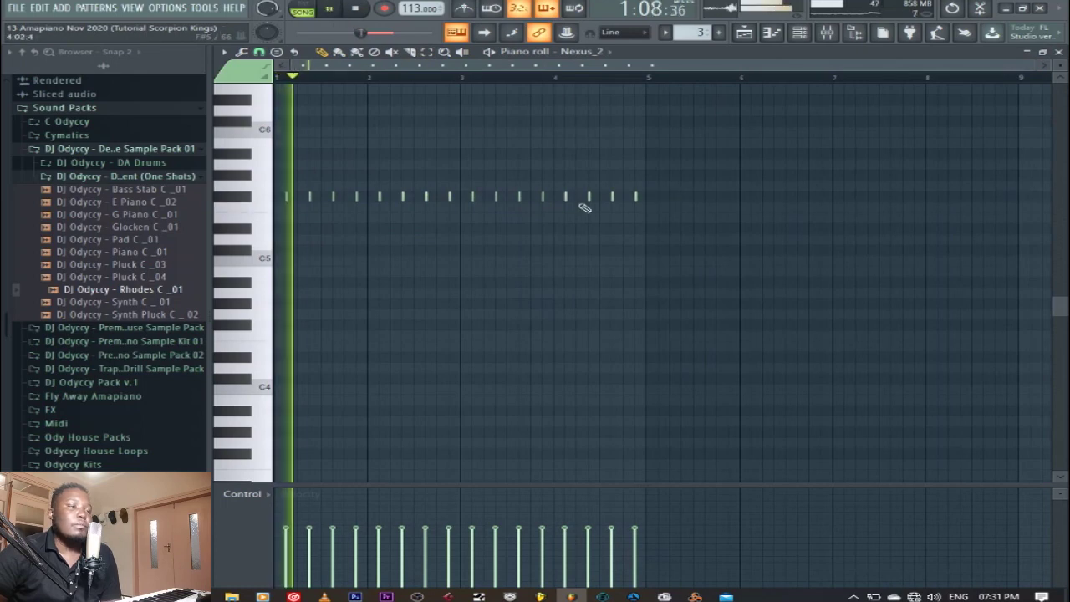
left_click(1058, 51)
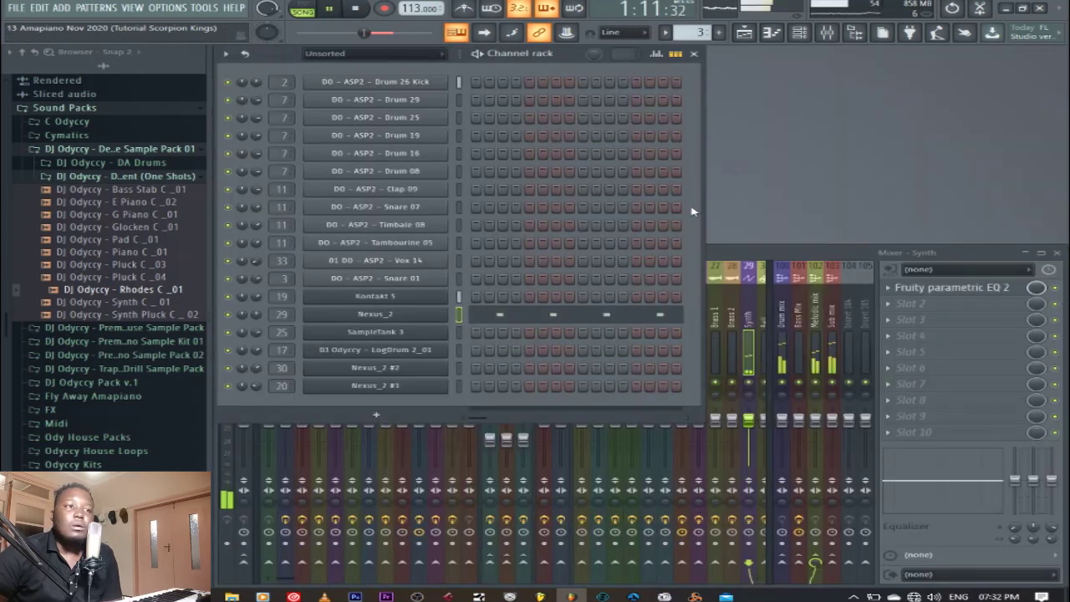
Stop playback, select the Guitar pattern in the playlist and unmute the Guitar track.
left_click(745, 33)
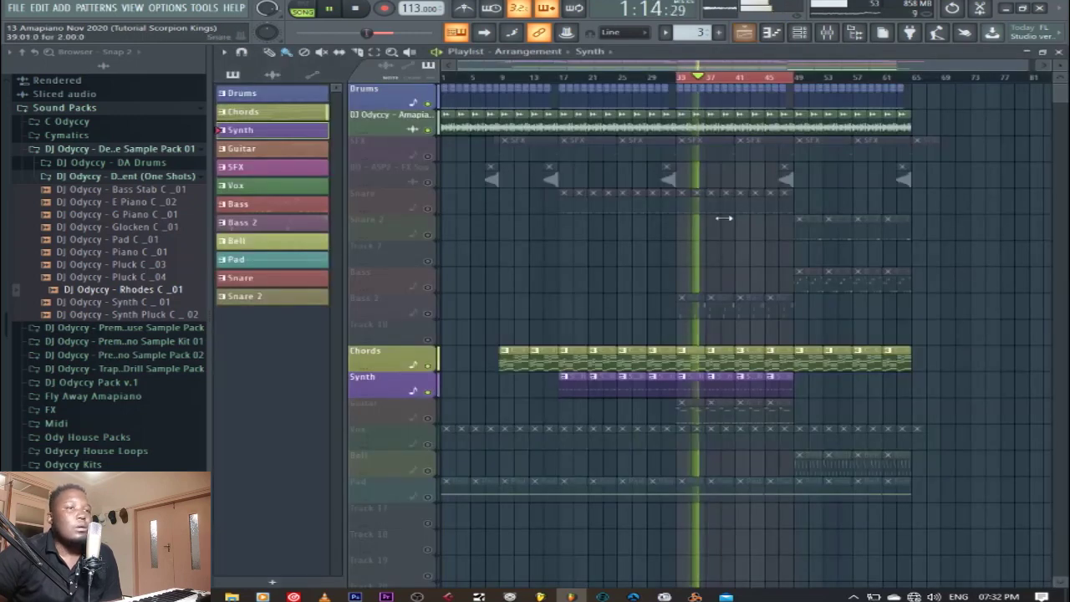
left_click(355, 9)
left_click(278, 148)
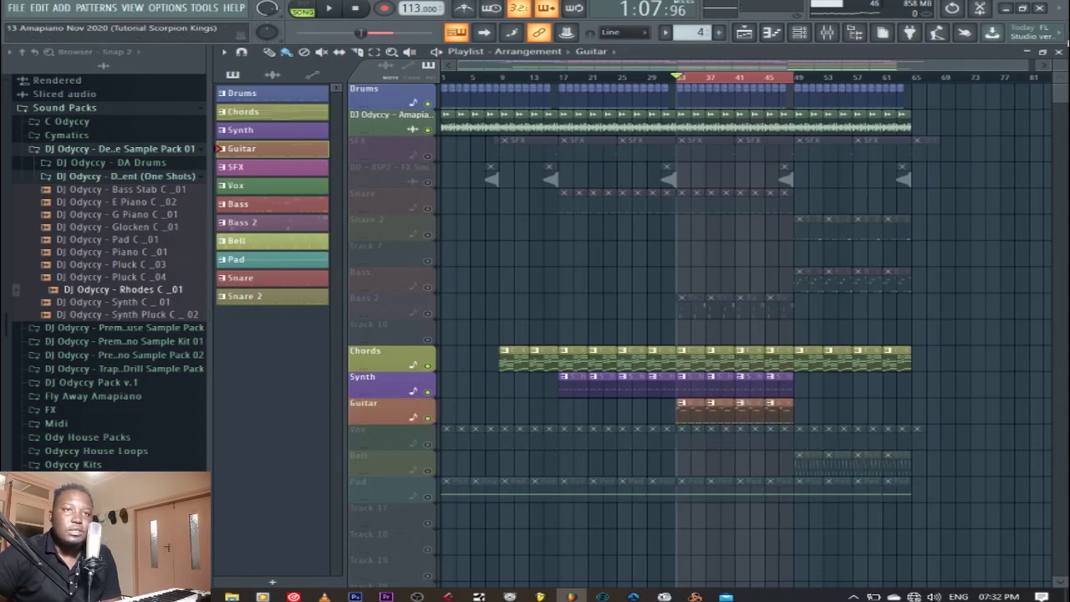
left_click(1058, 52)
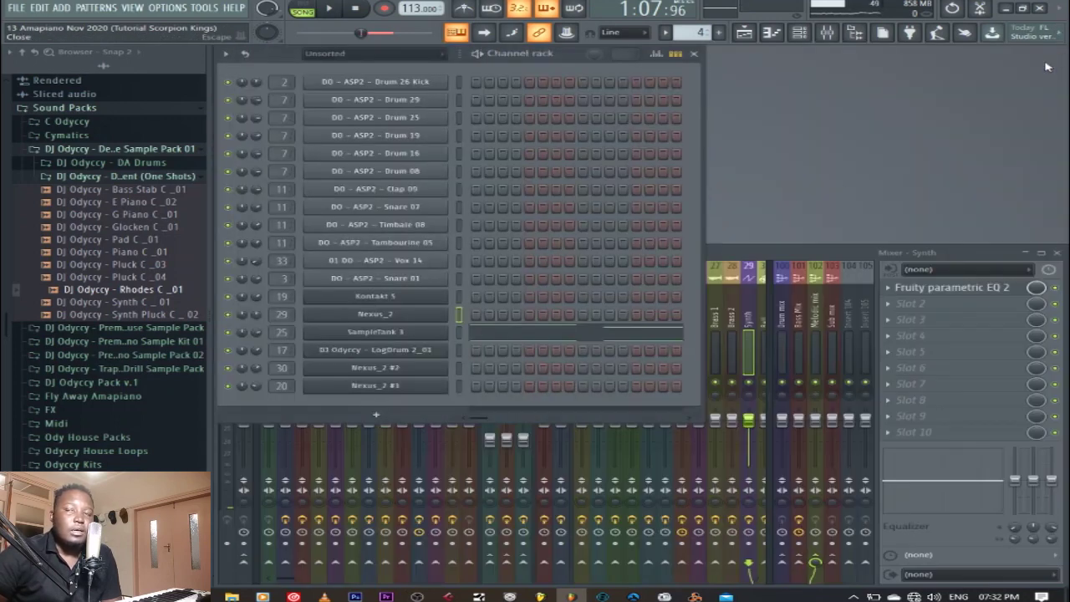
View the guitar's Nylon String 1 Finger instrument in SampleTank 3 and play the Guitar pattern in pattern mode.
left_click(422, 338)
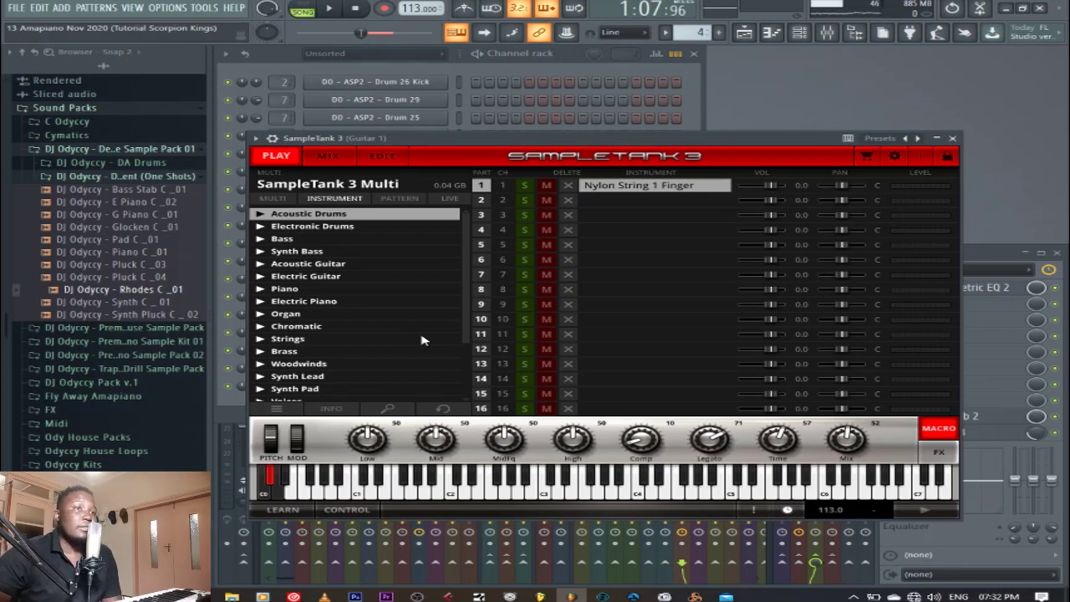
left_click(332, 9)
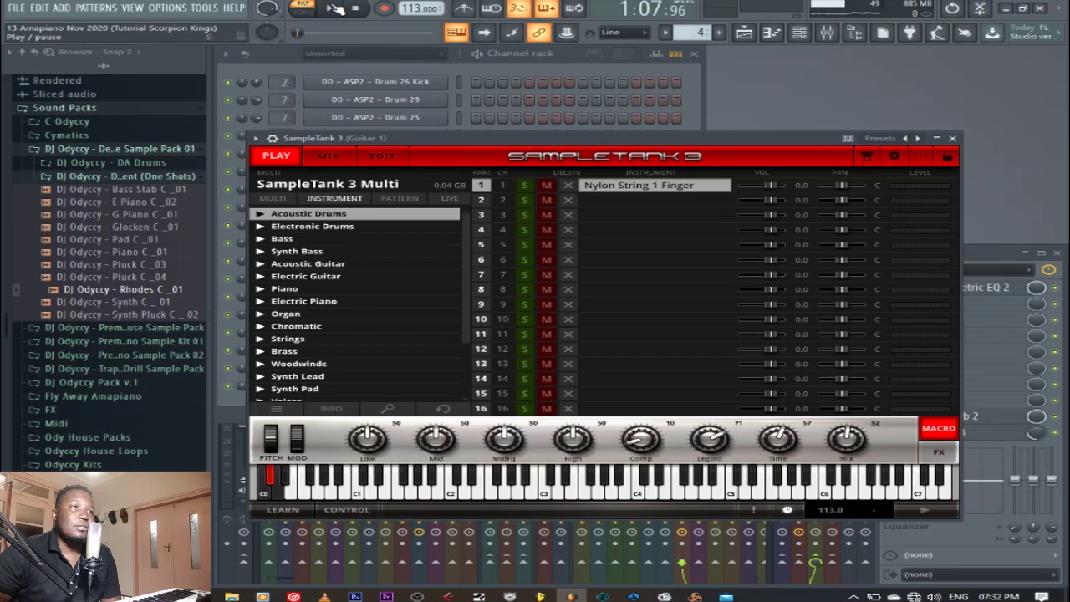
left_click(952, 138)
key("space")
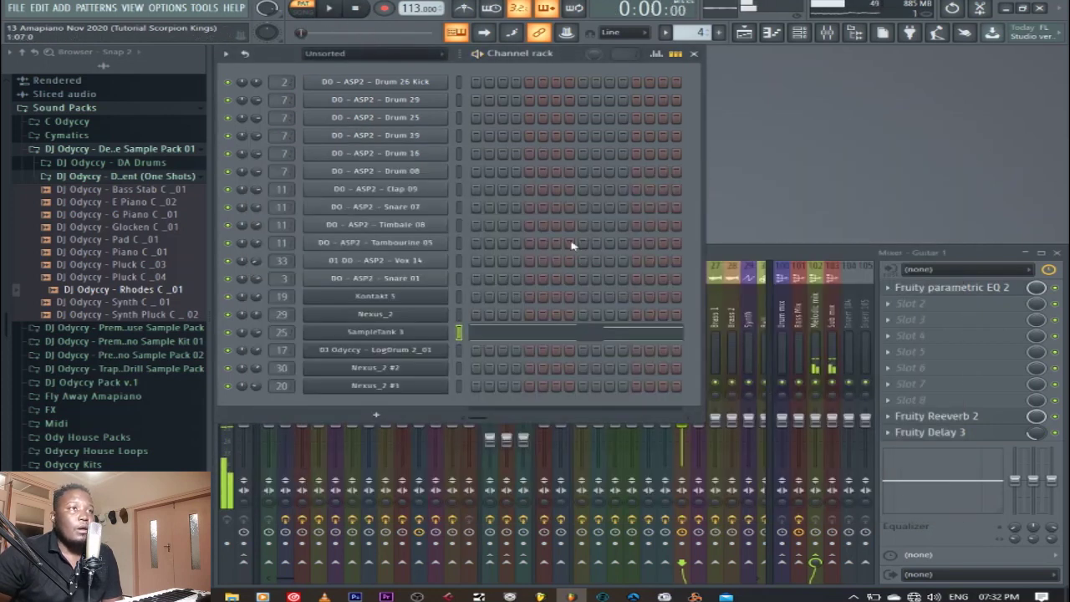
Examine the guitar's low and high notes in the SampleTank 3 piano roll.
left_click(516, 333)
scroll(514, 334, "down", 10)
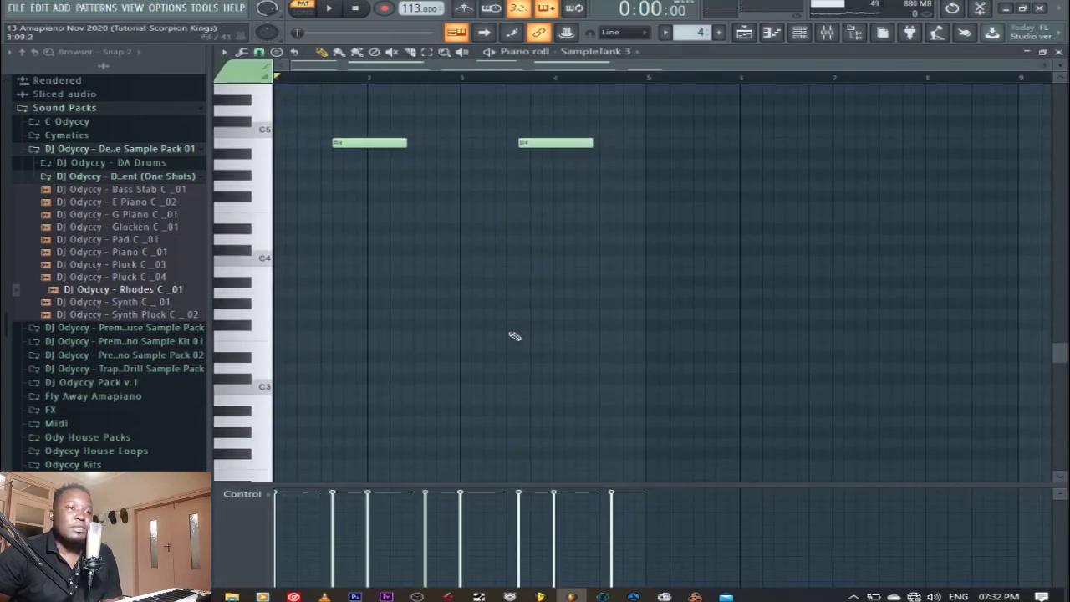
scroll(755, 267, "up", 11)
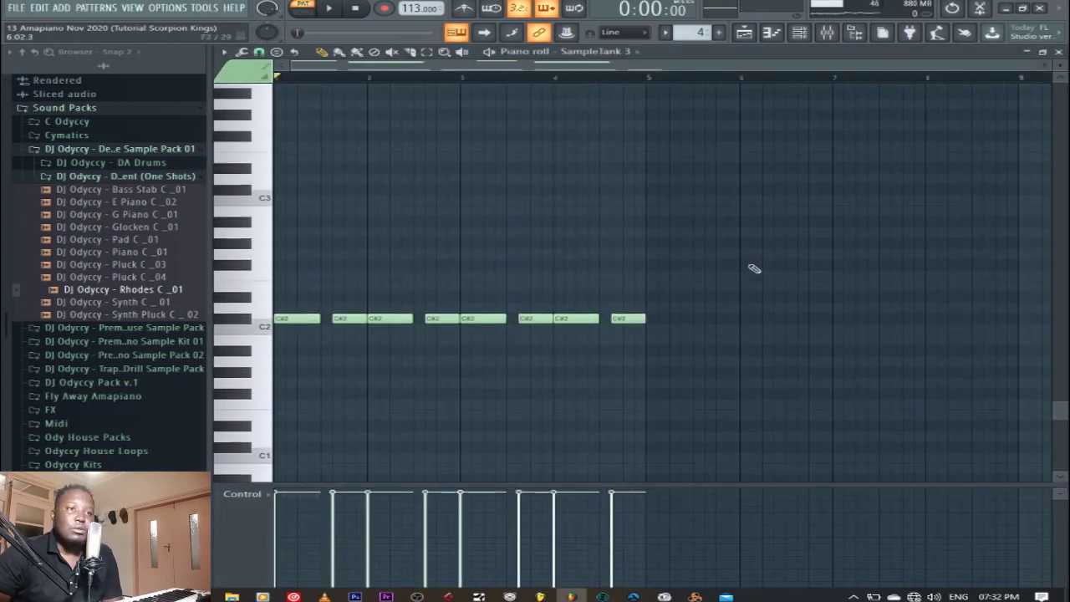
Select all the guitar's low C#2 notes, try them on C2 while the pattern plays, and move them back to C#2.
scroll(755, 268, "down", 8)
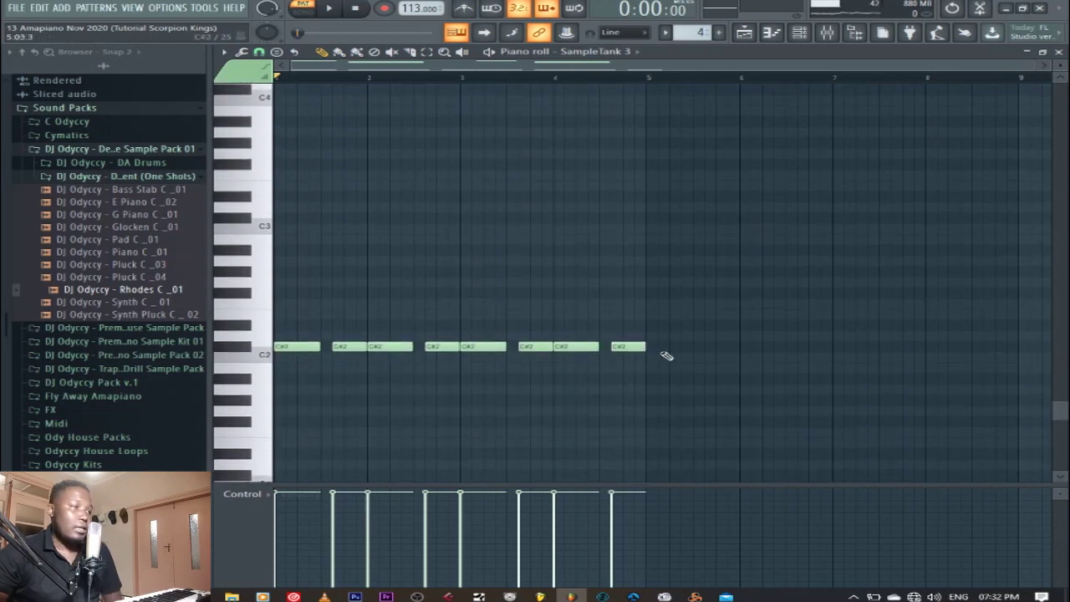
left_click_drag(637, 348, 192, 341)
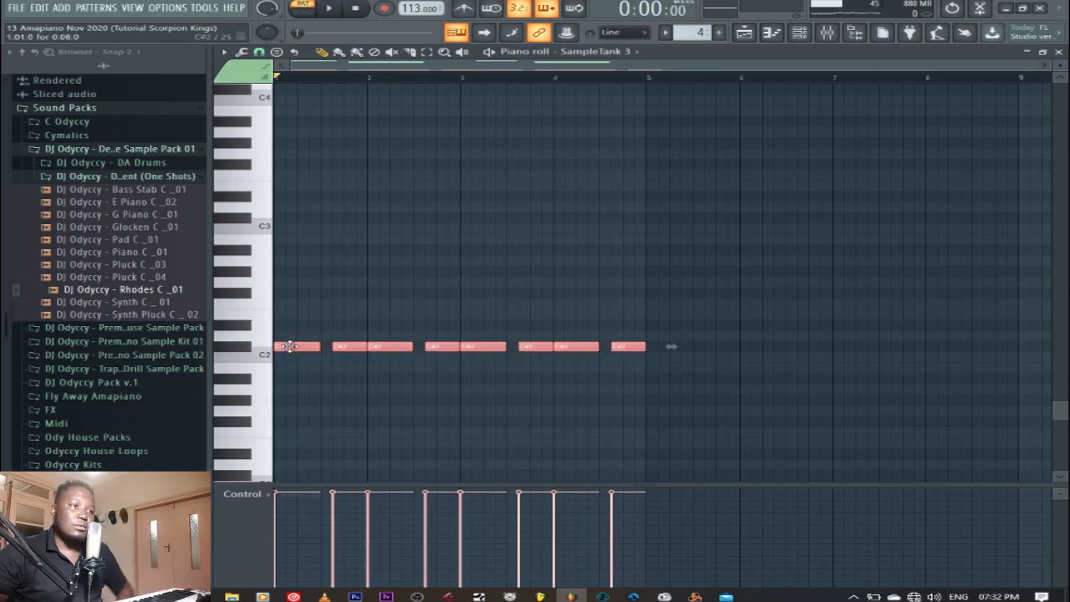
left_click_drag(289, 347, 284, 360)
left_click(334, 15)
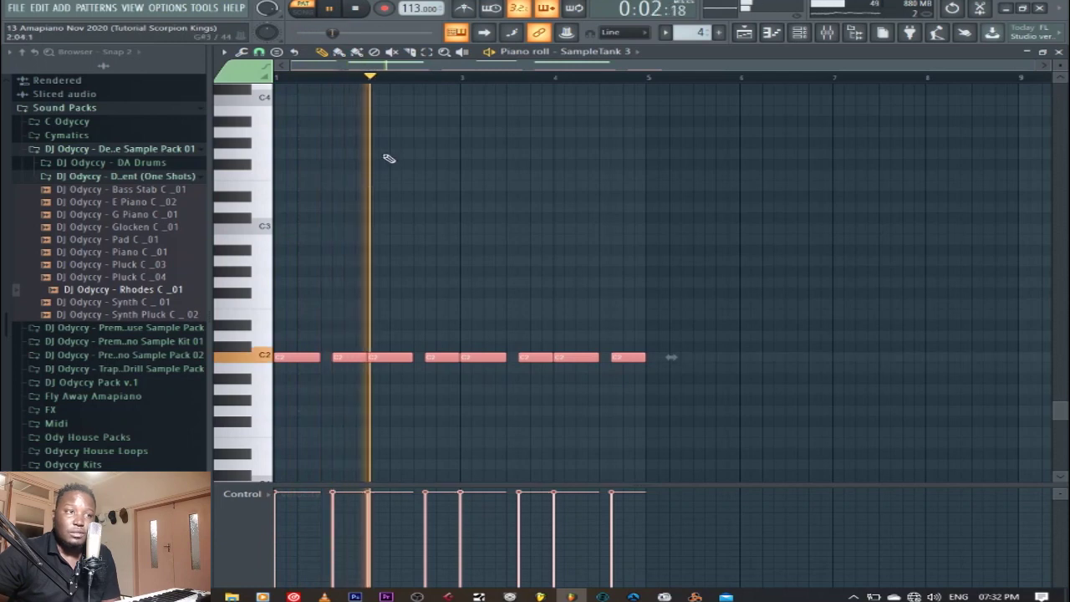
left_click_drag(286, 357, 286, 343)
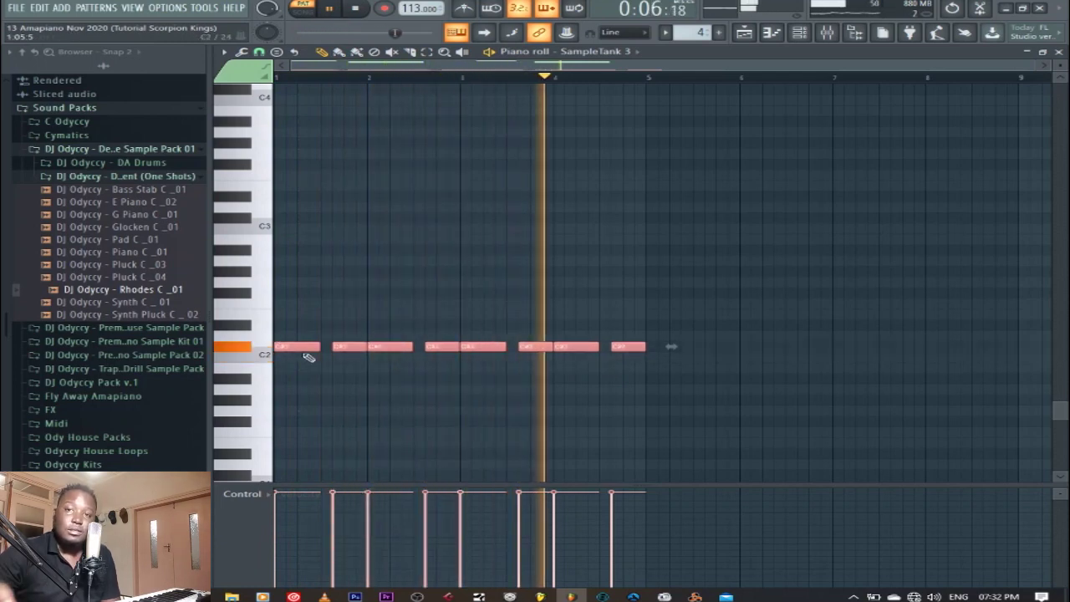
Try the selected low guitar notes on D2, D#2 and E2 during playback, then return them to C#2 and stop.
left_click_drag(290, 343, 292, 333)
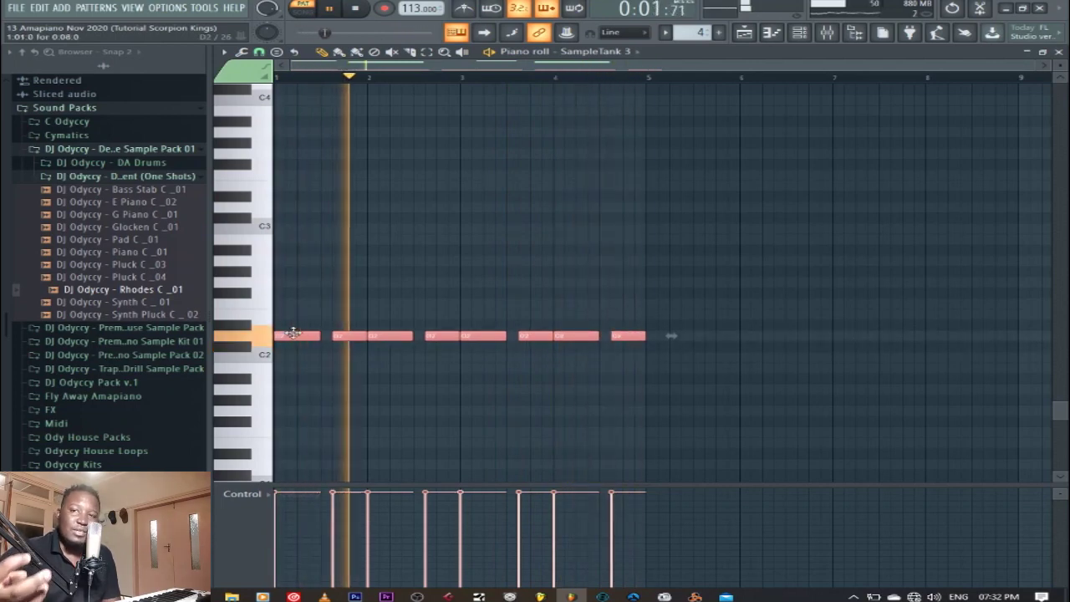
scroll(298, 334, "up", 4)
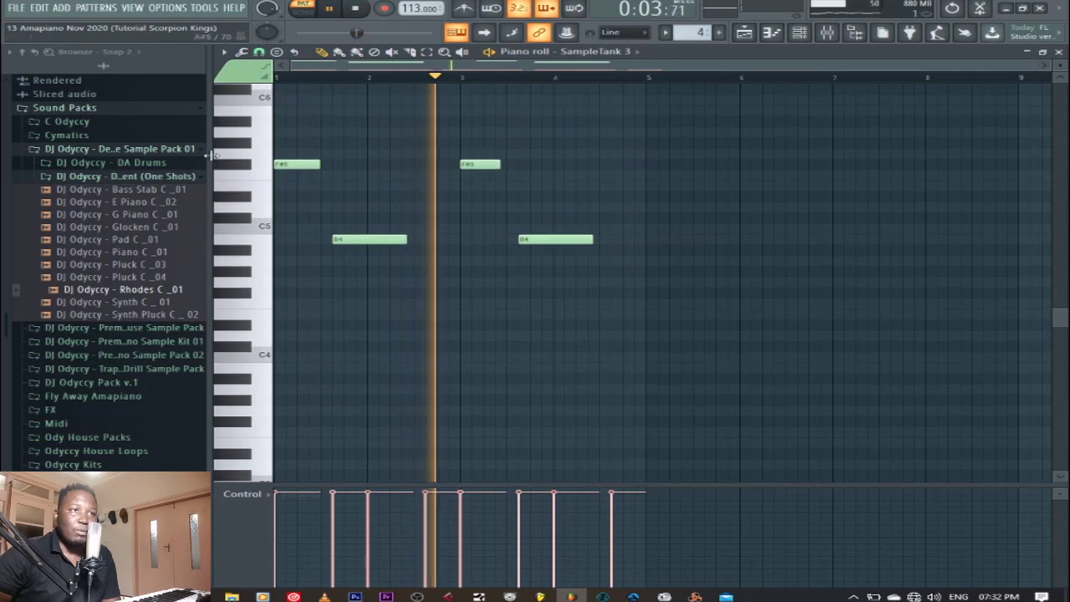
scroll(504, 258, "down", 6)
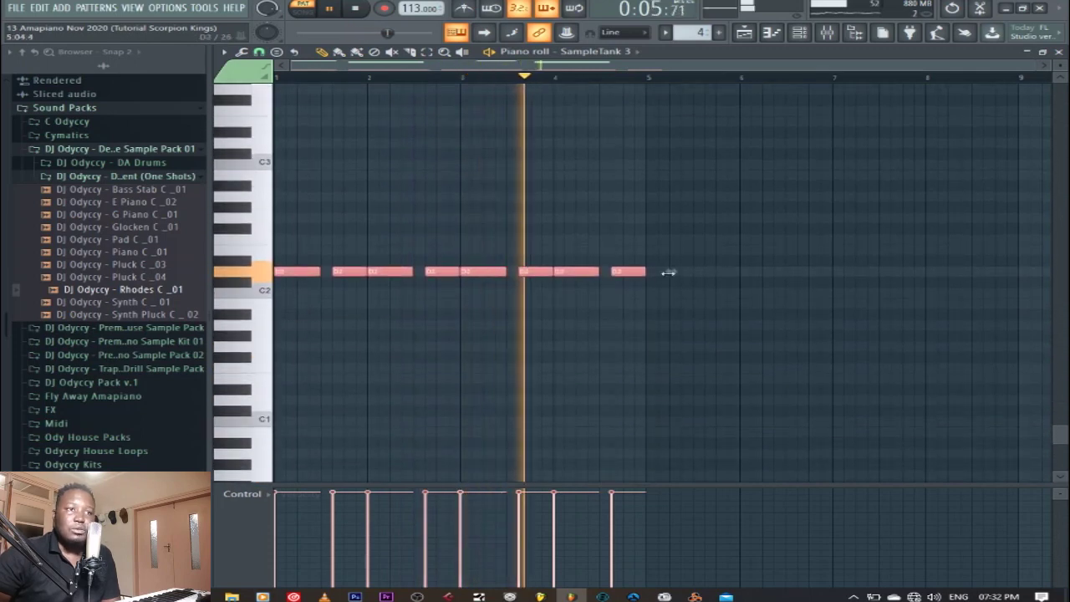
left_click_drag(288, 271, 286, 260)
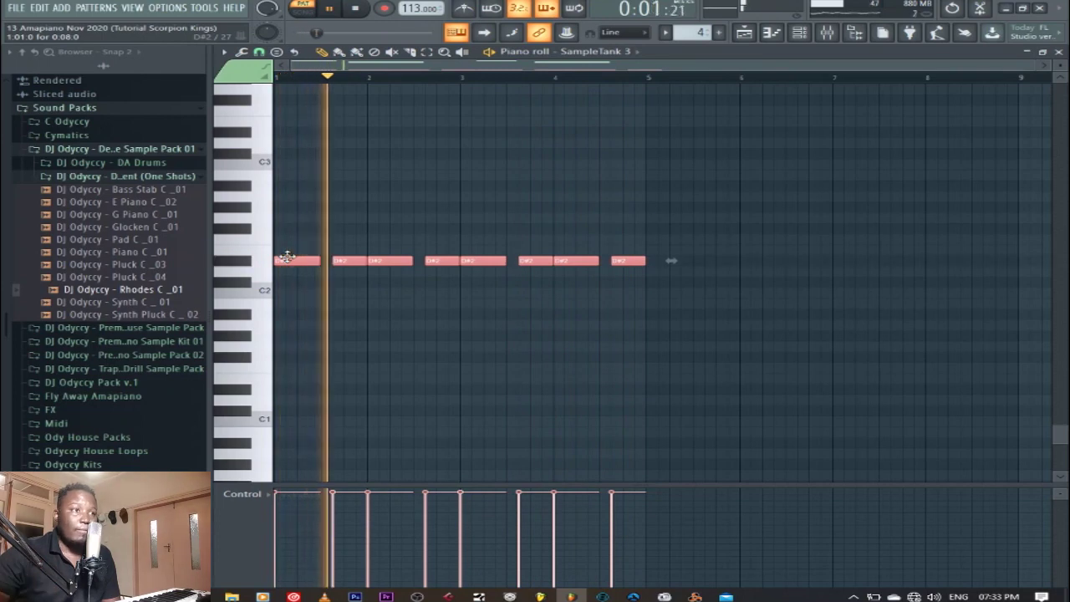
left_click_drag(285, 260, 286, 249)
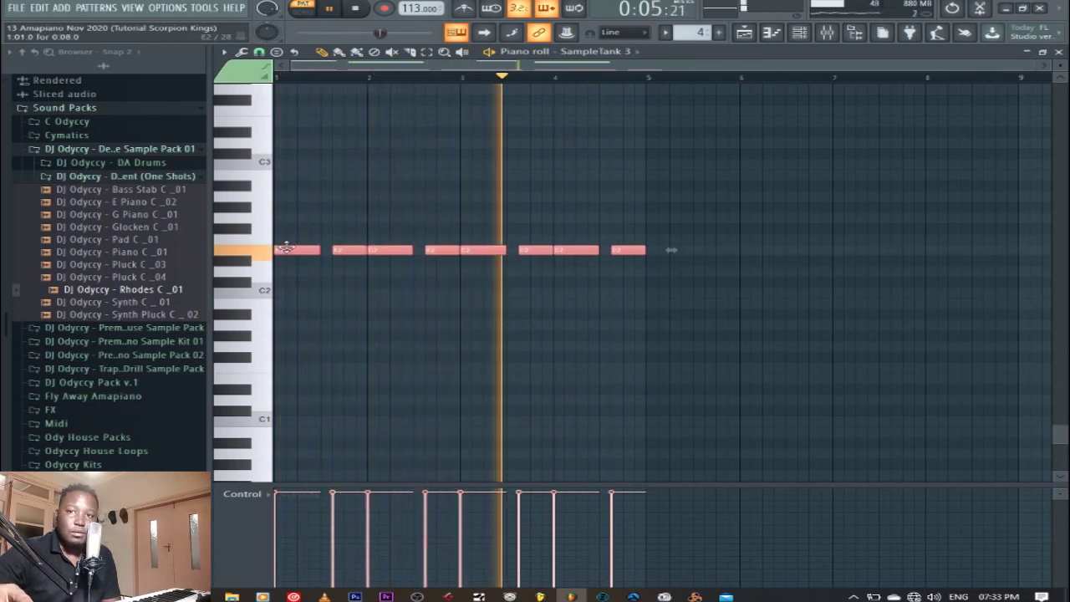
left_click_drag(284, 260, 283, 285)
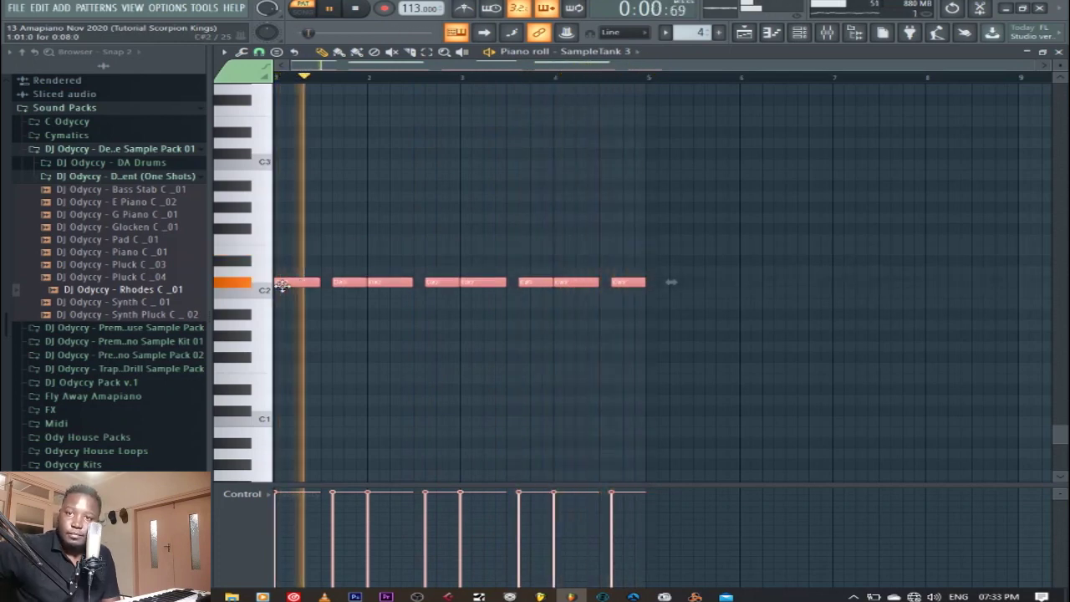
left_click(356, 9)
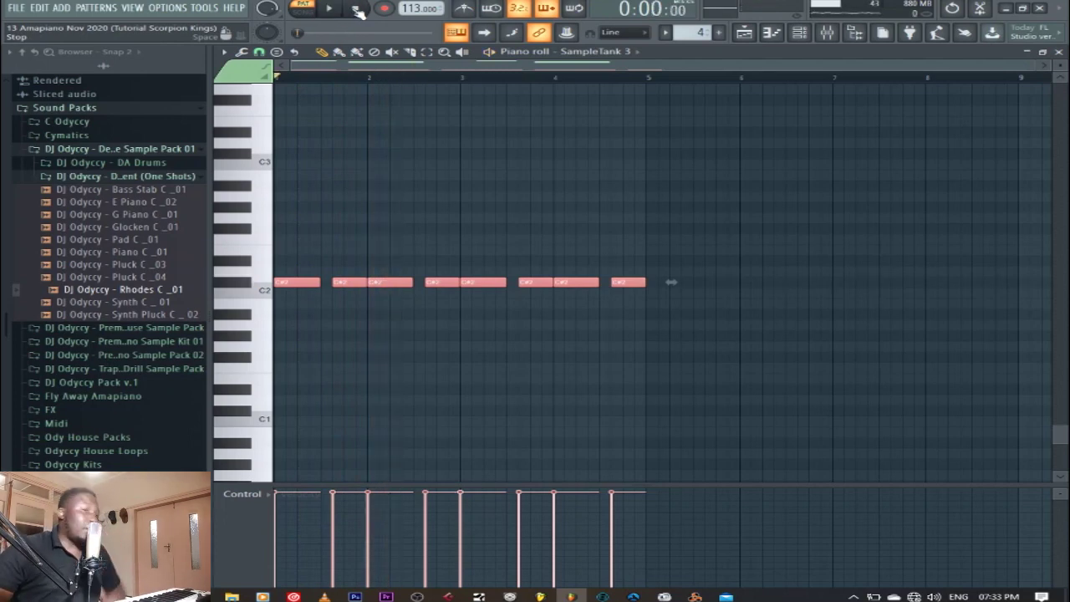
Return to the playlist and play the song in song mode from bar 33, then stop playback.
left_click(1059, 51)
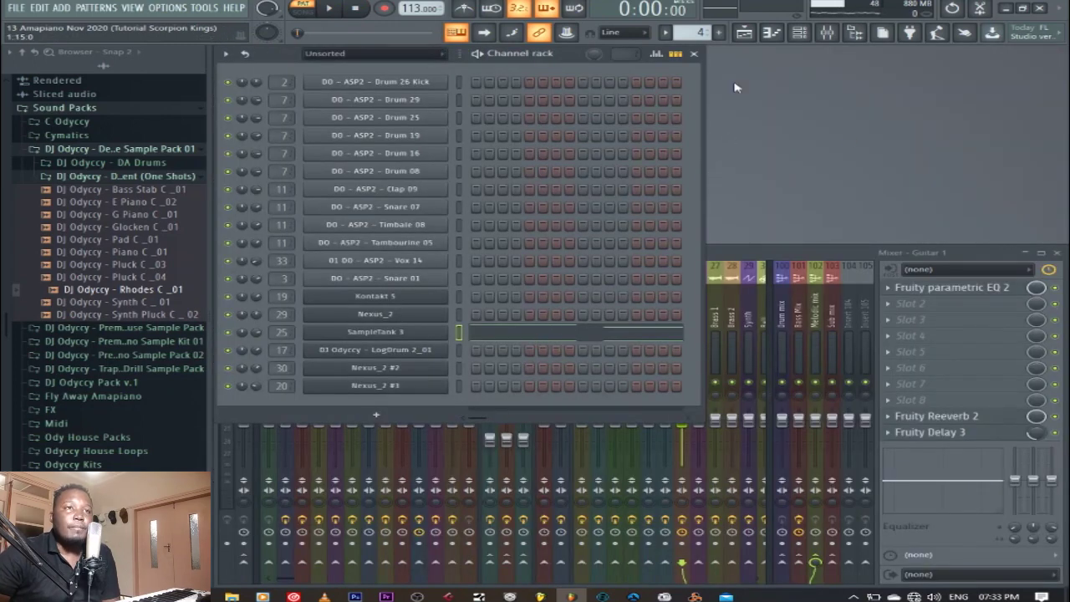
left_click(744, 33)
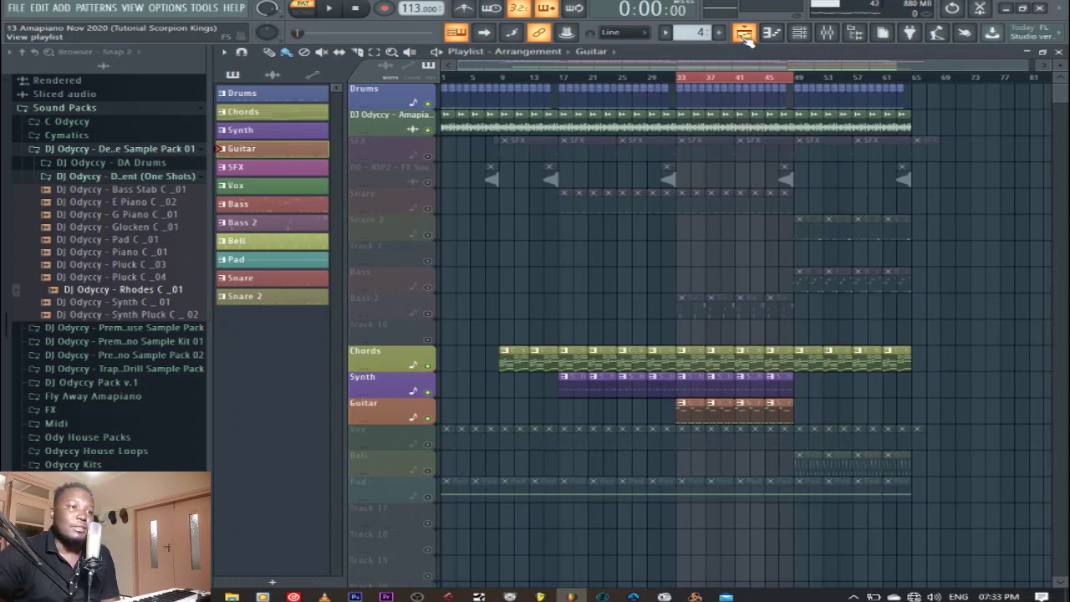
left_click(303, 12)
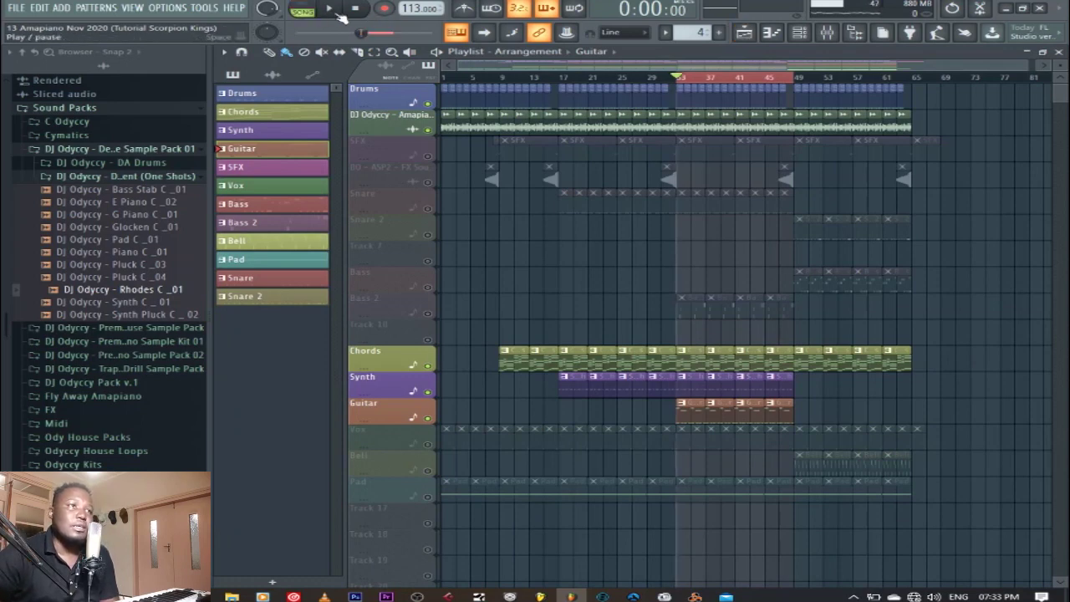
left_click(329, 9)
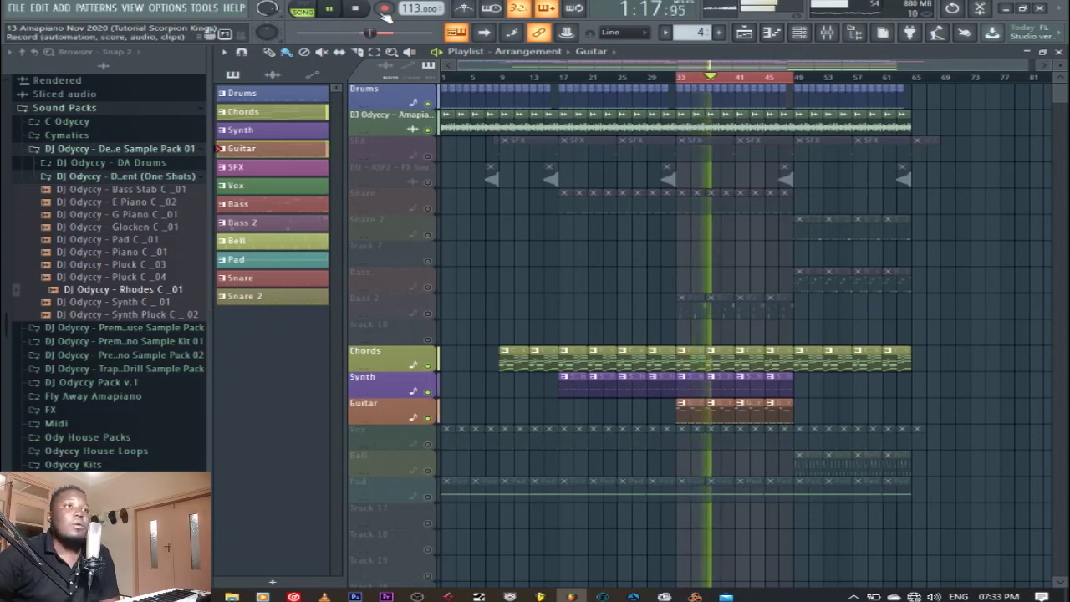
left_click(367, 12)
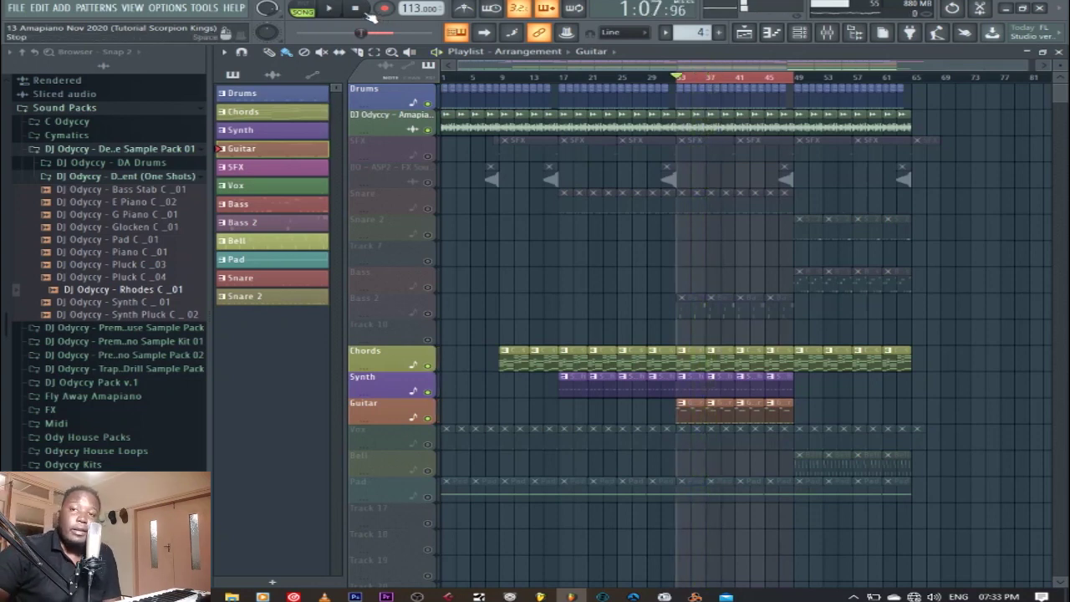
Select the SFX pattern, unmute the SFX track and collapse the one-shots sample folder.
left_click(283, 171)
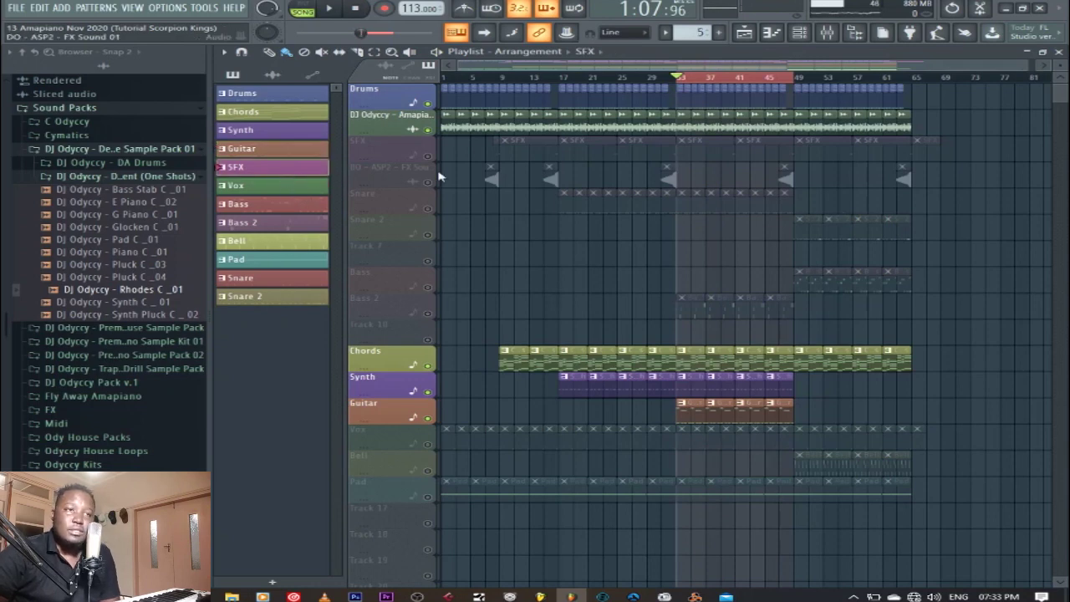
left_click(428, 156)
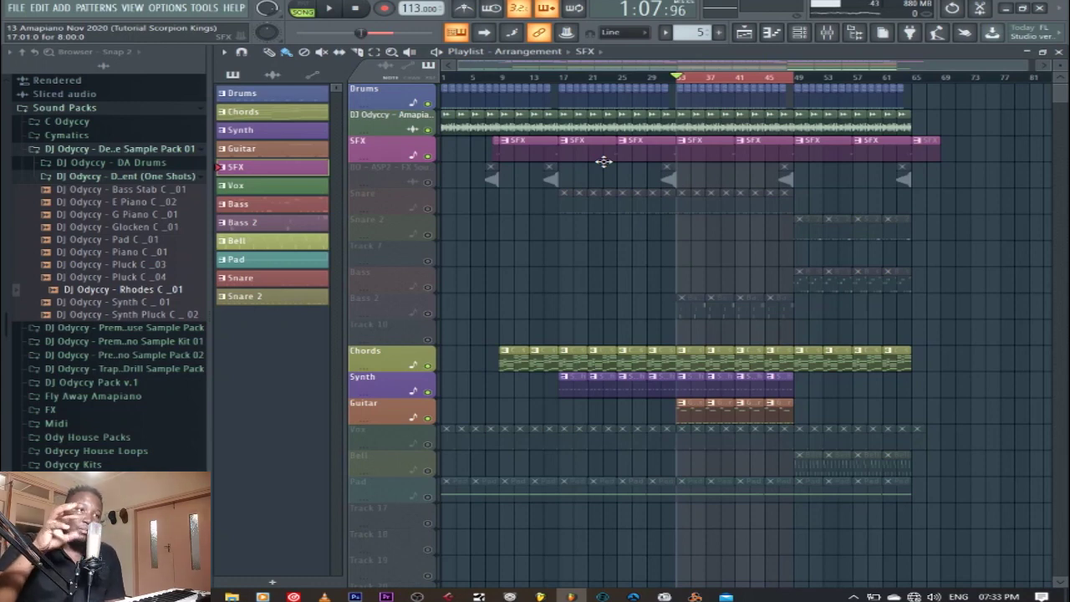
left_click(124, 177)
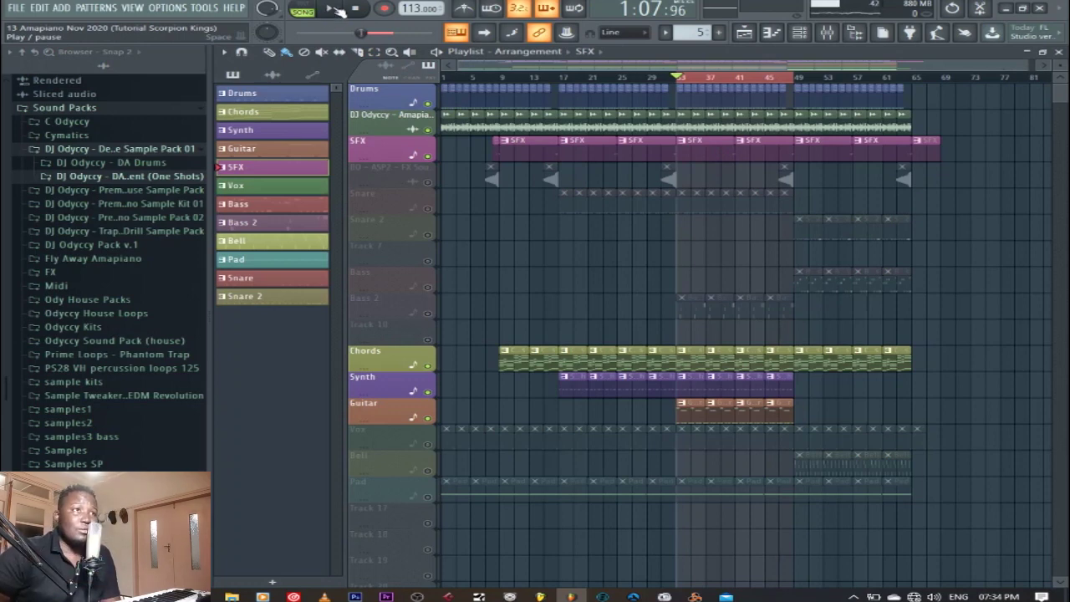
Play the SFX pattern on its own, then play the song from about bar 15 to hear it in context.
left_click(303, 11)
left_click(327, 10)
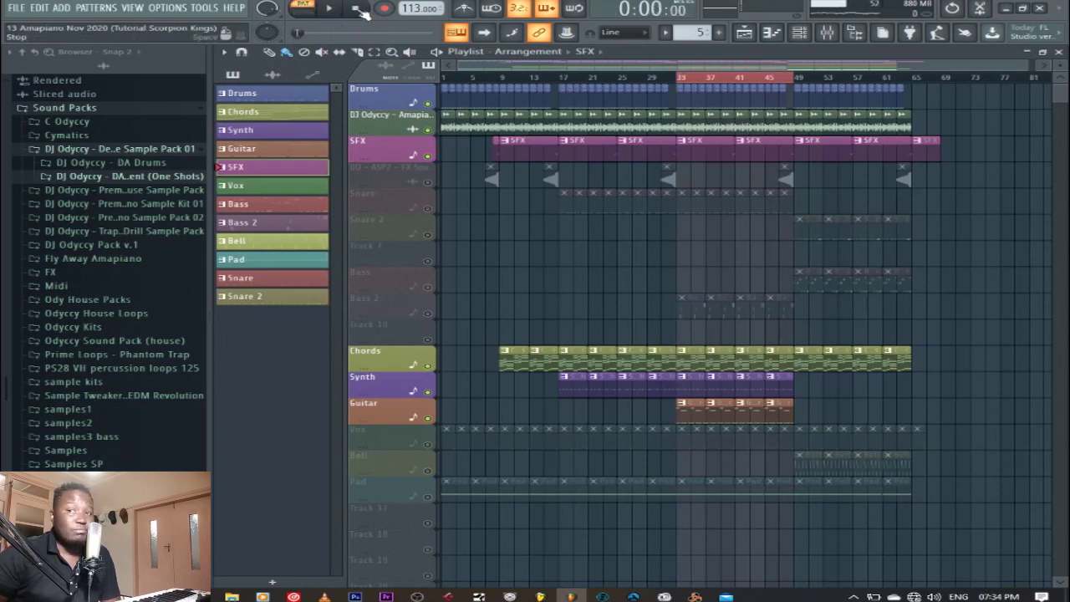
left_click(303, 10)
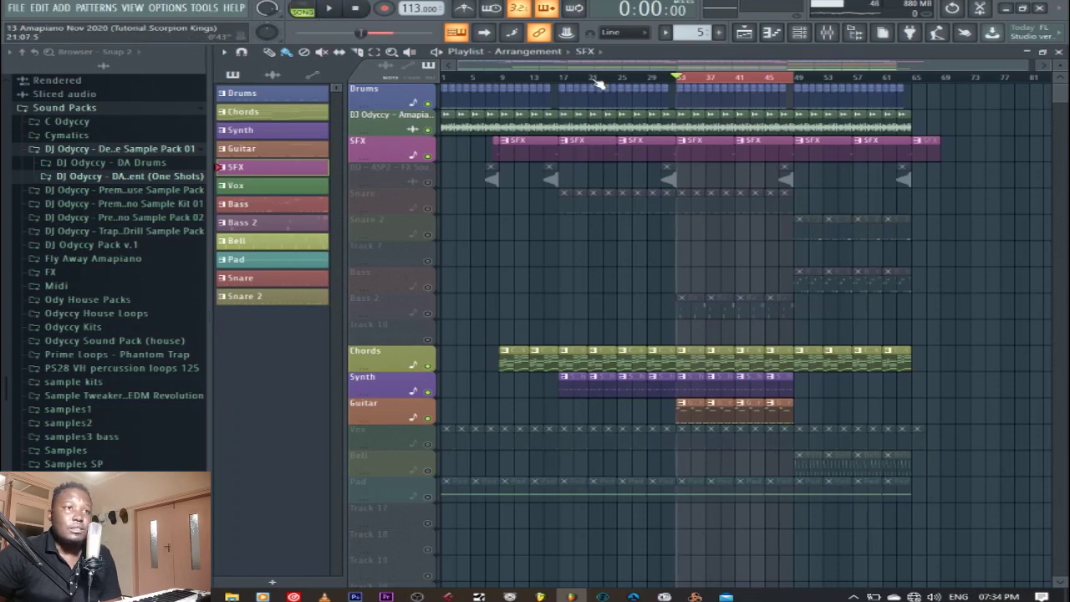
left_click(551, 81)
key("space")
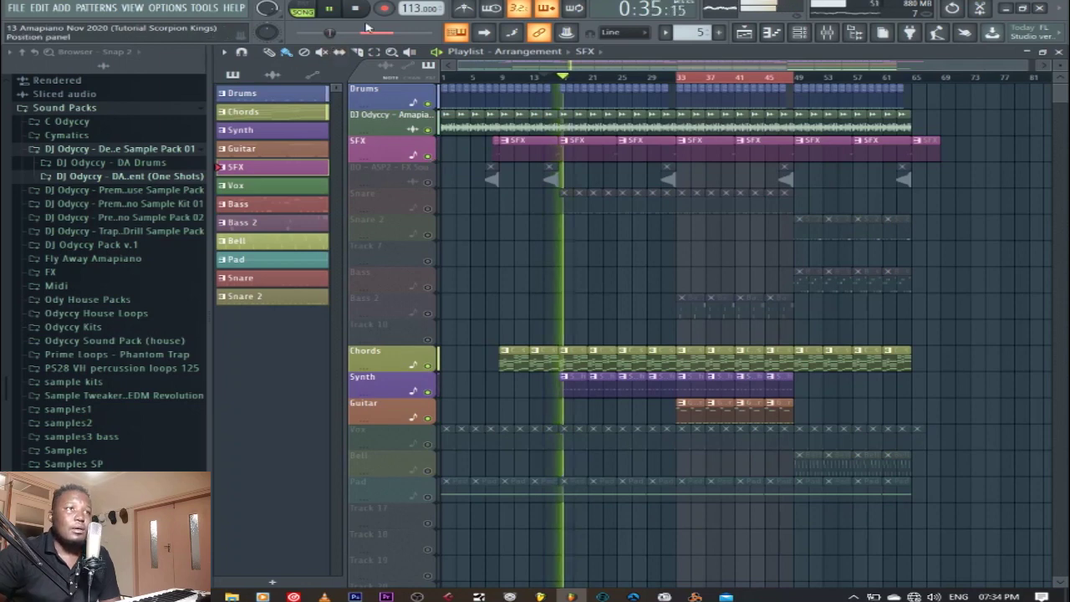
key("space")
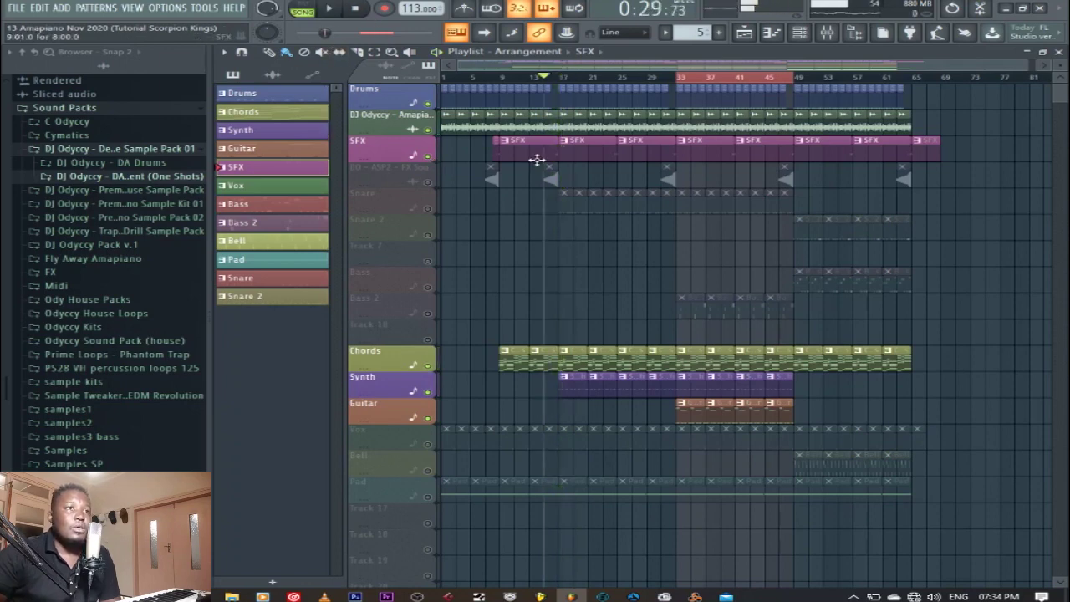
Show the SFX pattern's channels in the channel rack and play the pattern in pattern mode to hear Clap 09.
left_click(1060, 52)
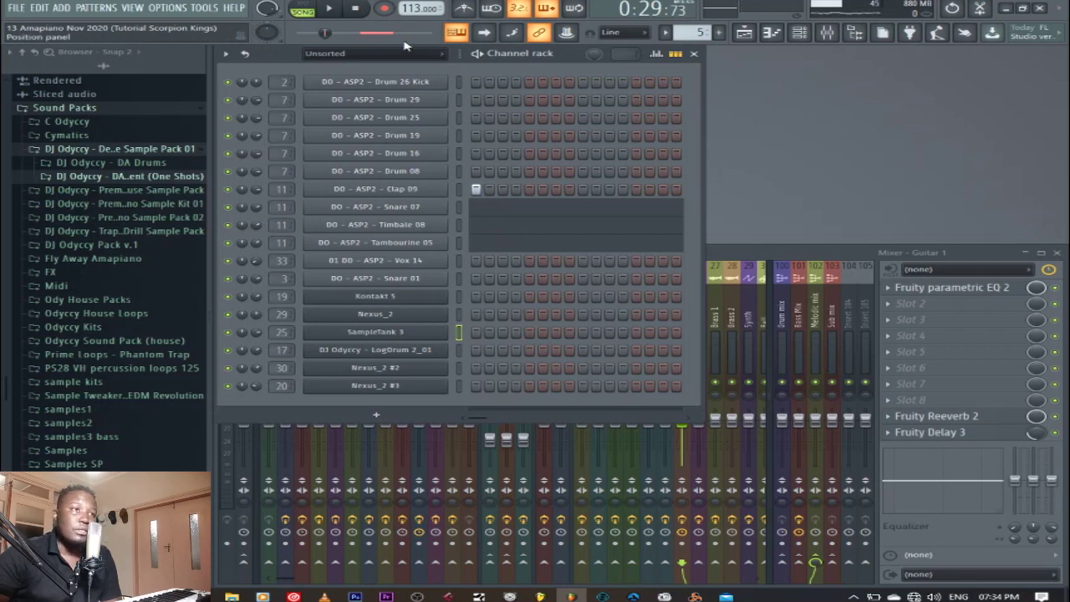
left_click(356, 10)
left_click(307, 9)
left_click(331, 9)
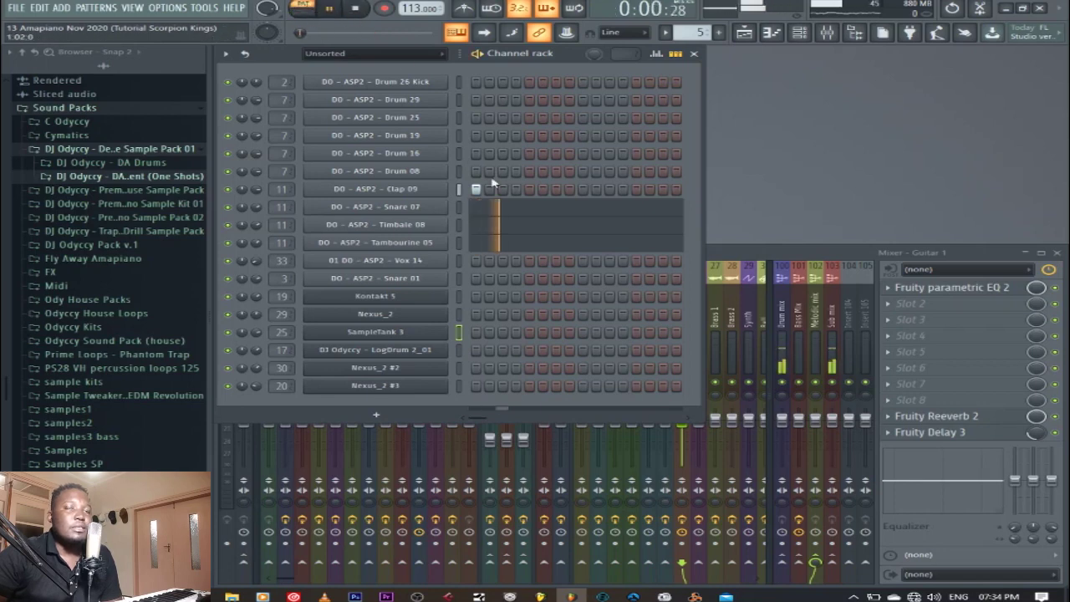
key("space")
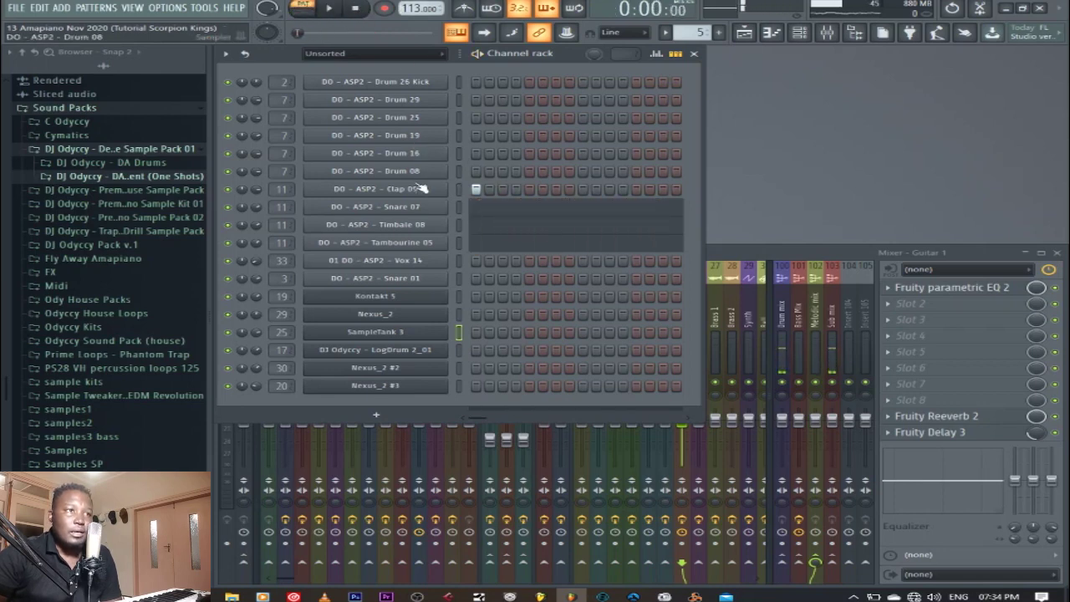
Examine the Snare 07 piano roll notes in bar 8 and play the SFX pattern from the start of that bar.
left_click(536, 208)
left_click_drag(601, 71, 769, 76)
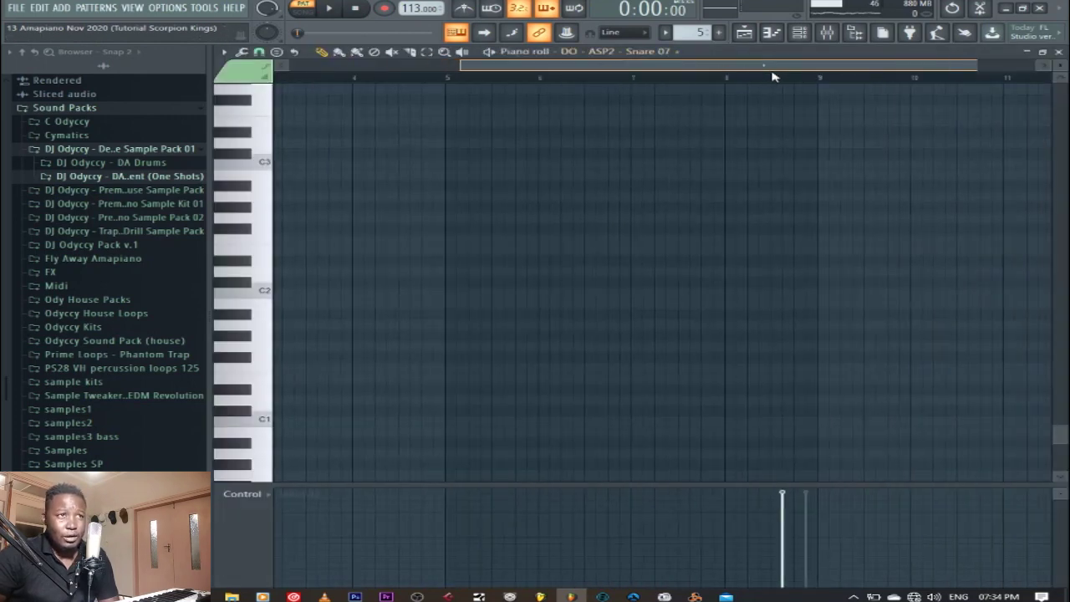
scroll(689, 189, "up", 4)
scroll(701, 201, "up", 5)
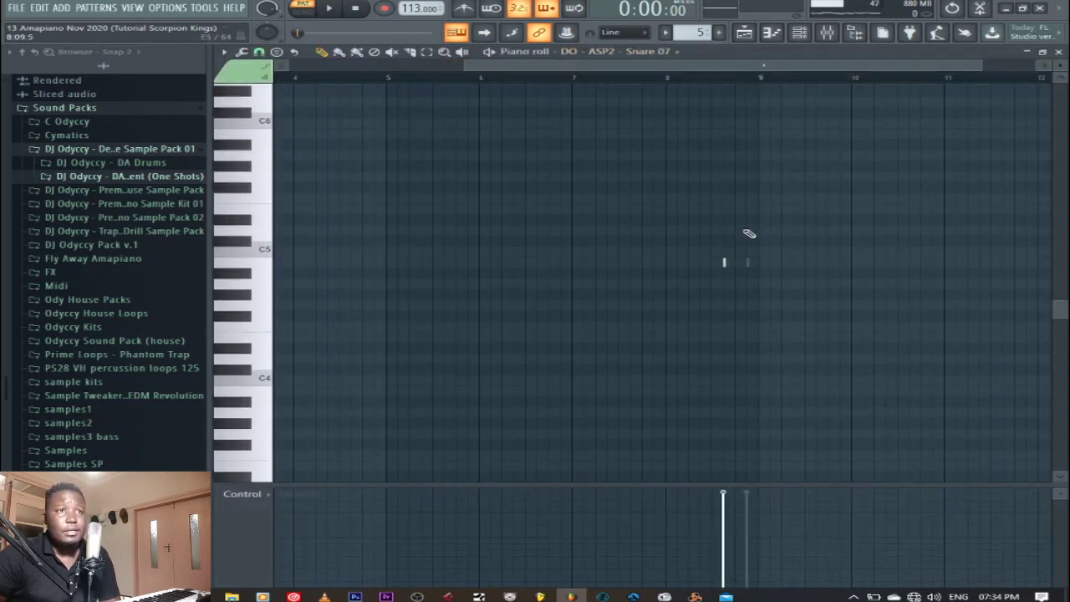
left_click(668, 79)
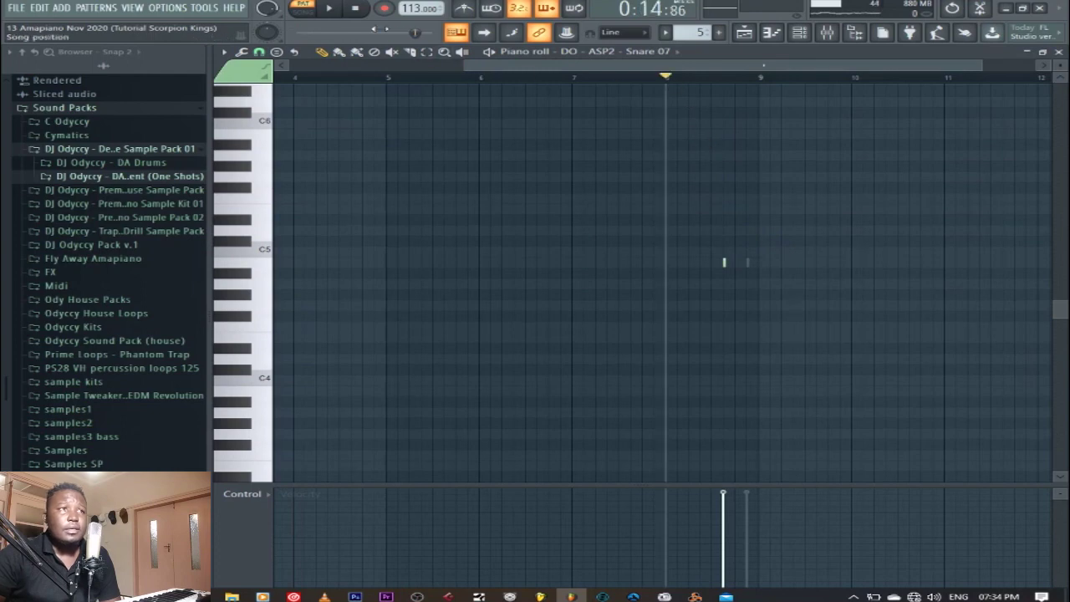
left_click(333, 10)
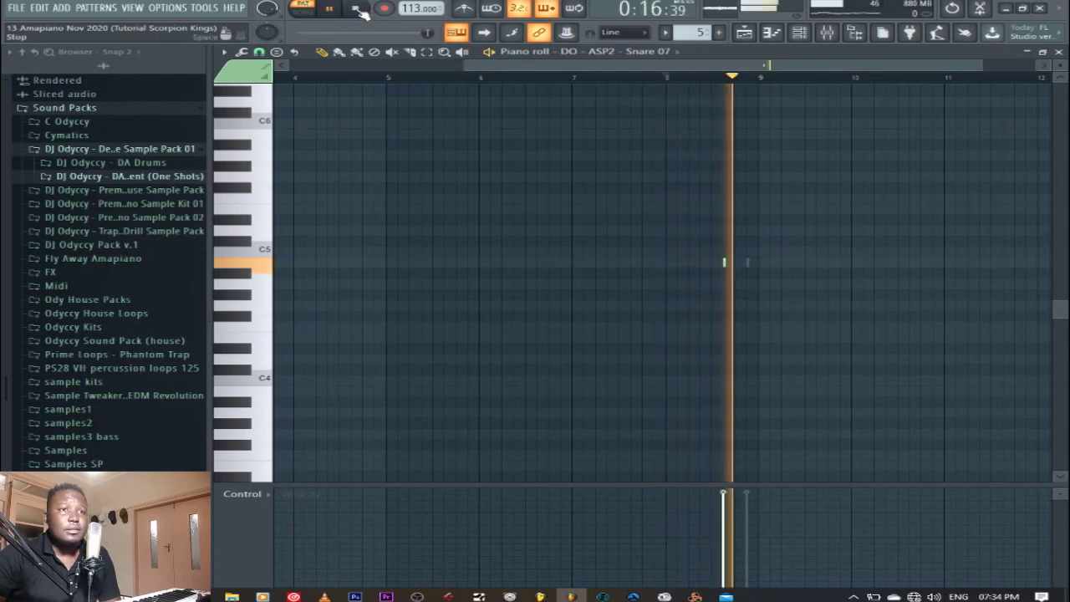
left_click(357, 9)
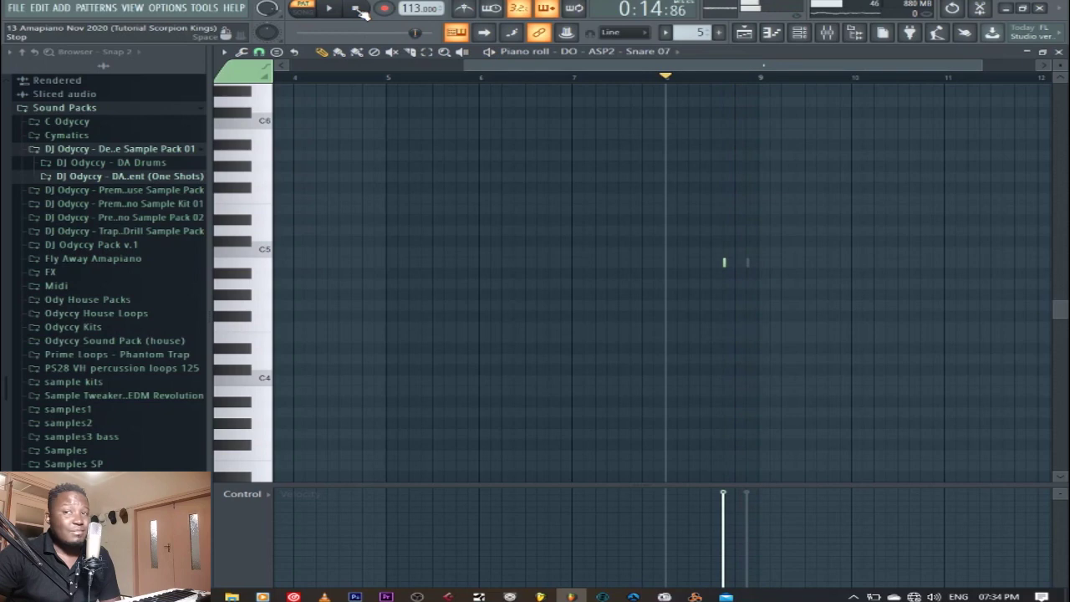
Leave the piano roll, reset the playback position, and view the Fruity Reeverb 2 settings on the SFX mixer track.
key("F6")
key("F9")
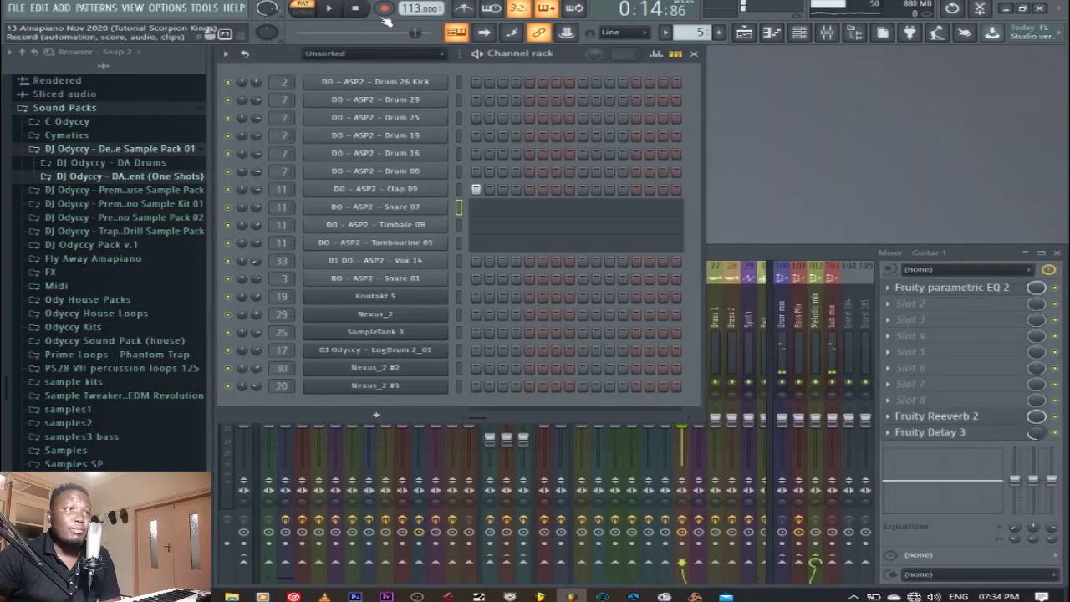
left_click(357, 10)
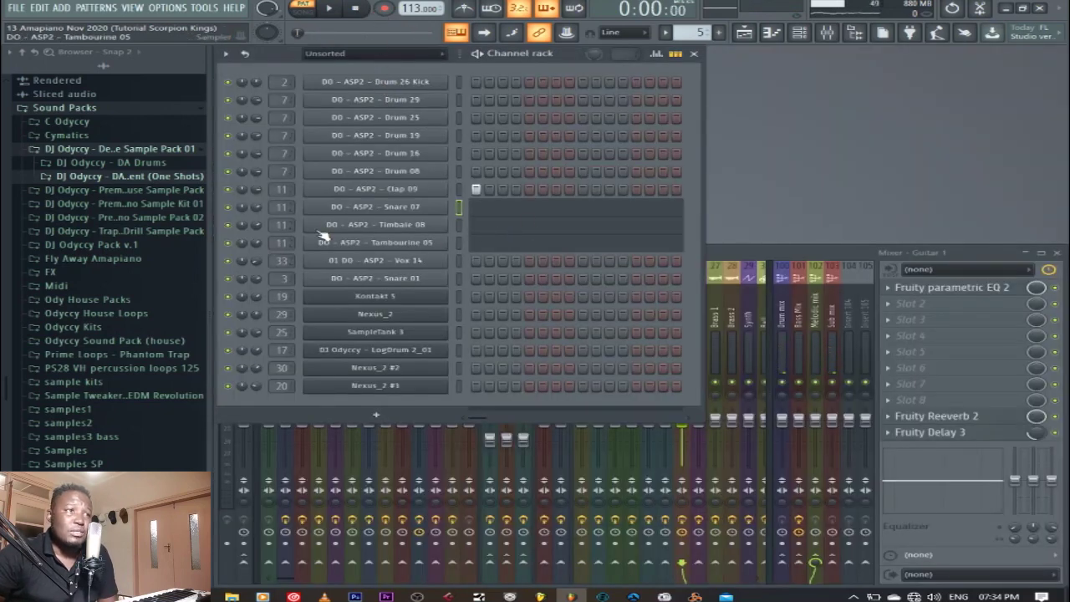
left_click(796, 258)
left_click(436, 326)
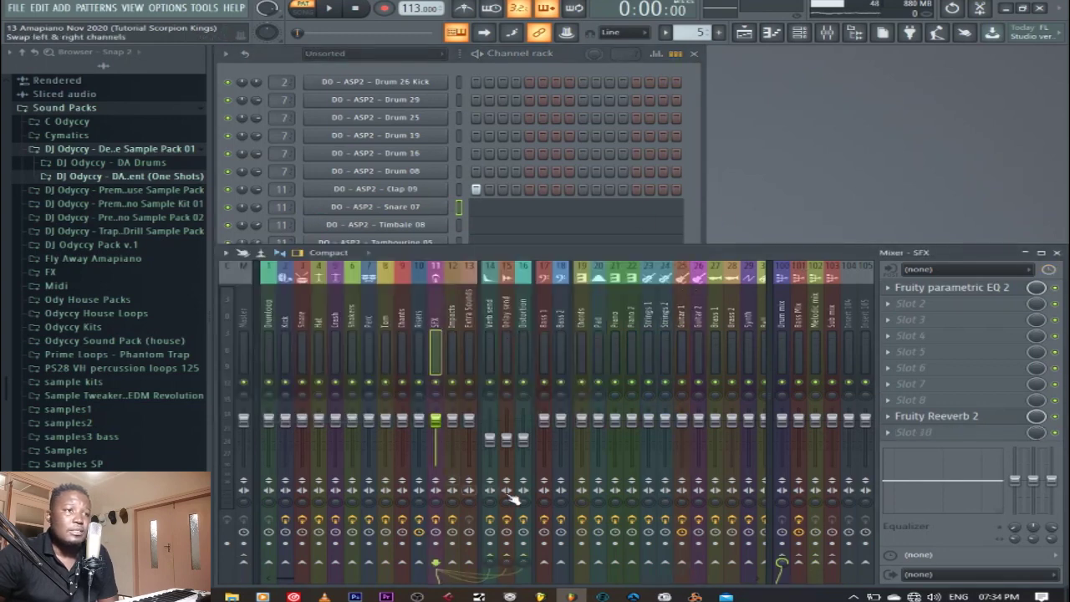
left_click(988, 418)
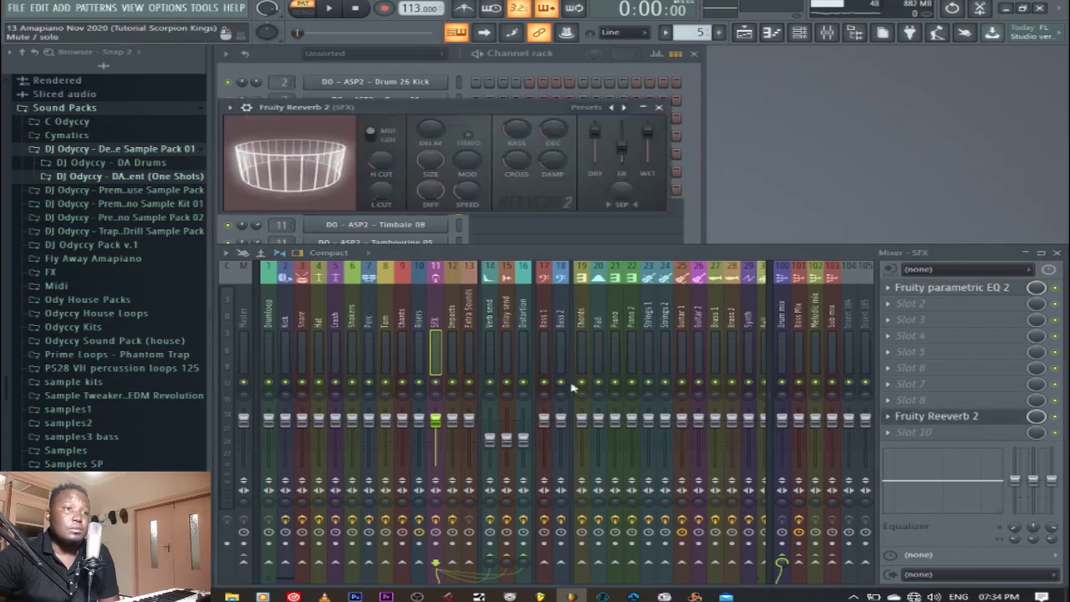
Close the reverb, return to the playlist and play the song from bar 8 to hear the SFX pattern in context.
left_click(659, 108)
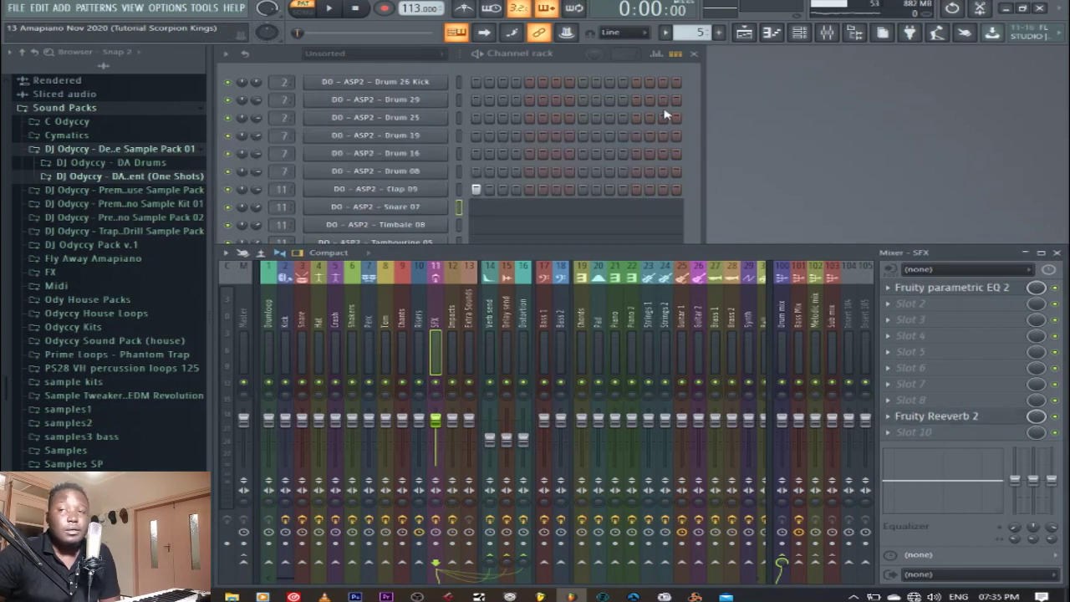
left_click(744, 32)
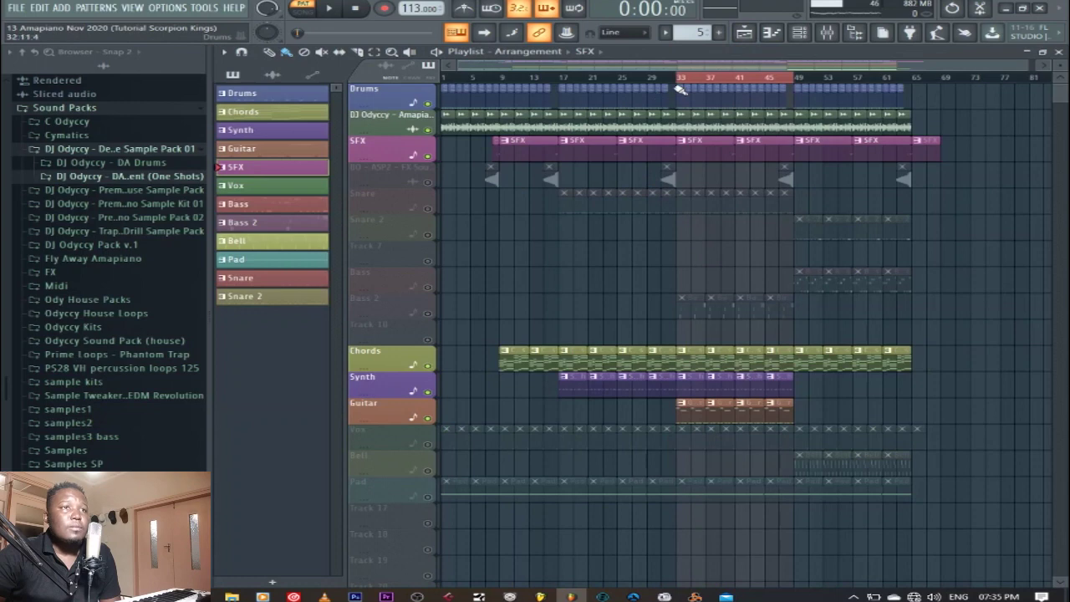
left_click(493, 77)
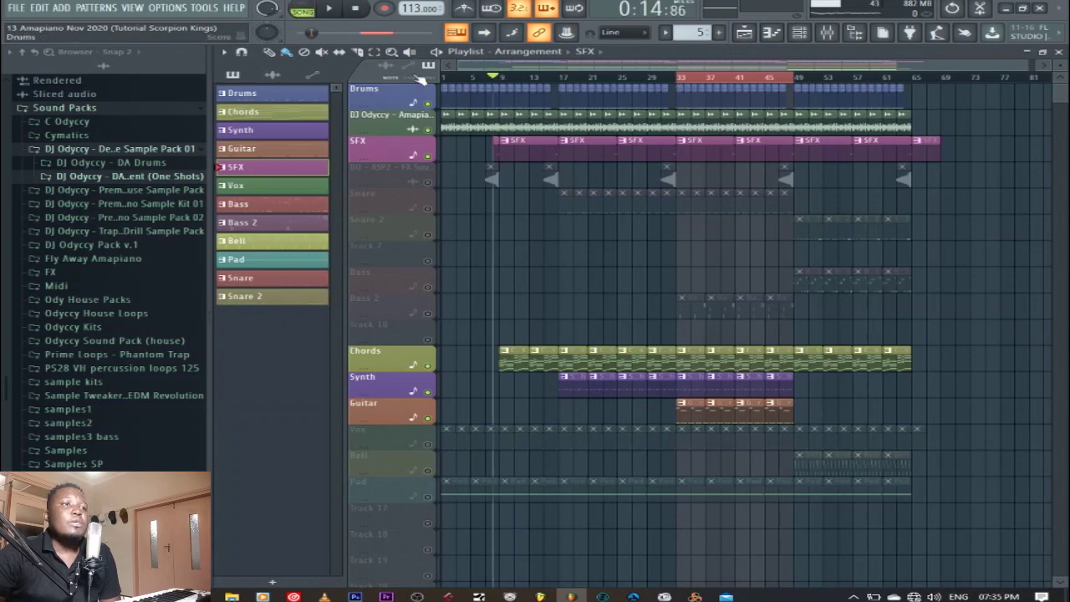
left_click(333, 10)
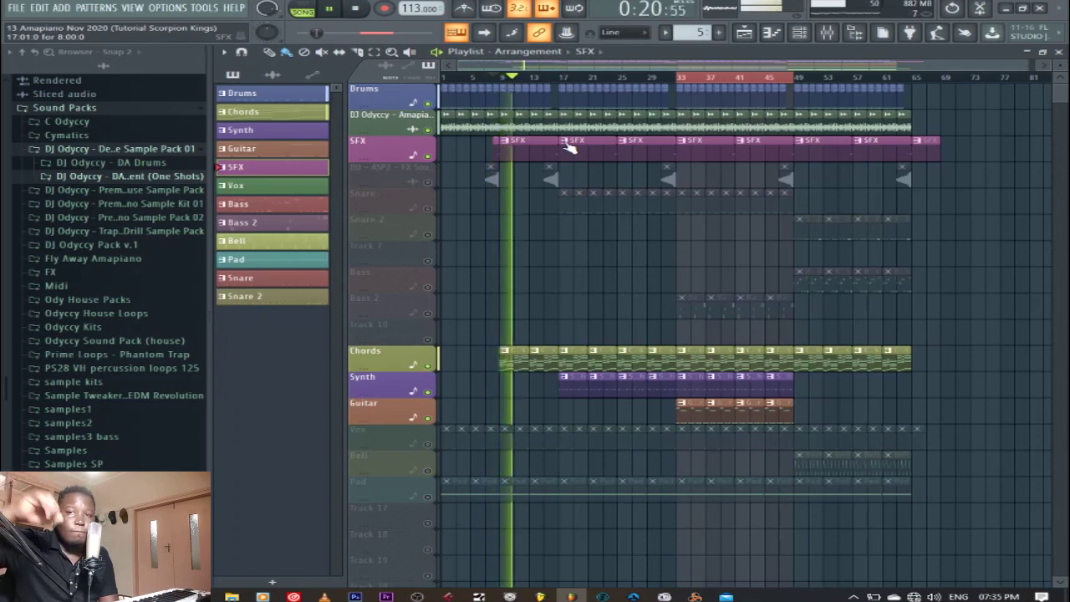
left_click(359, 8)
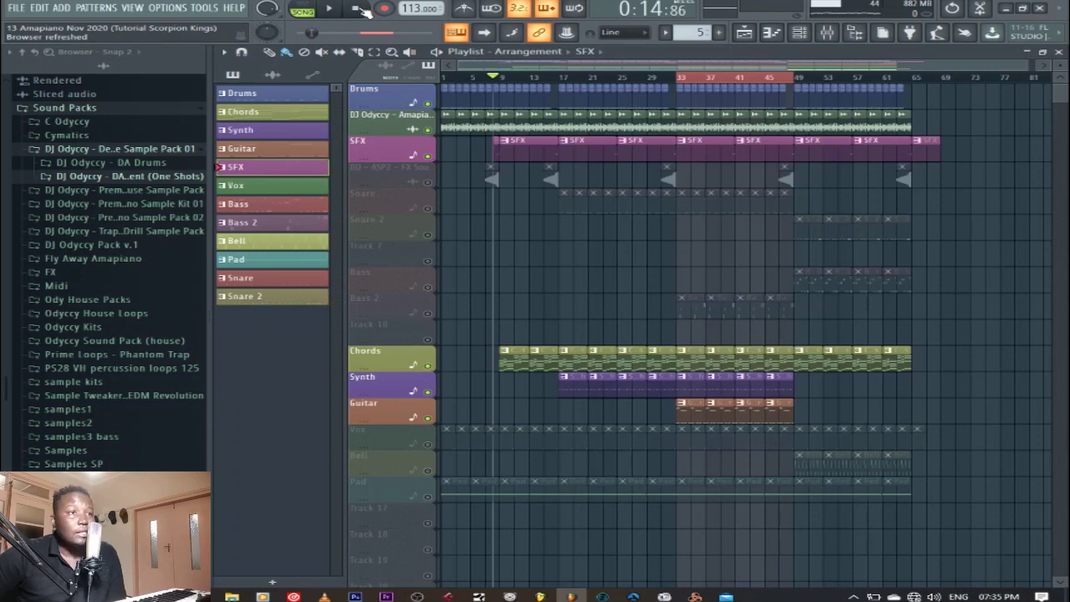
Unmute the DO - ASP2 - FX Sound 01 track and play the song from bar 29 to hear its clip.
left_click(427, 183)
left_click(647, 77)
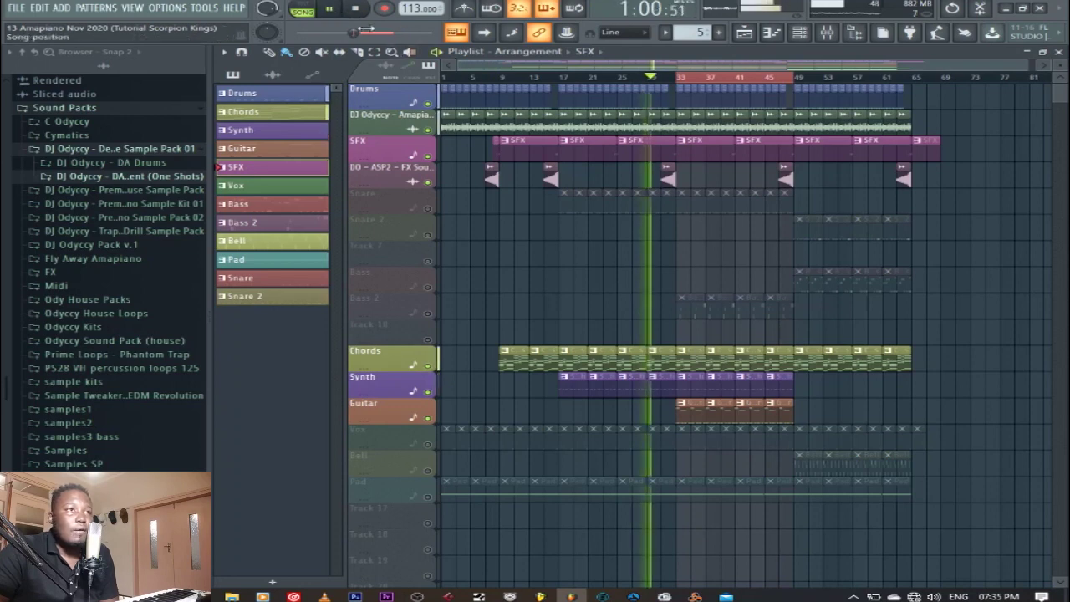
left_click(359, 11)
key("space")
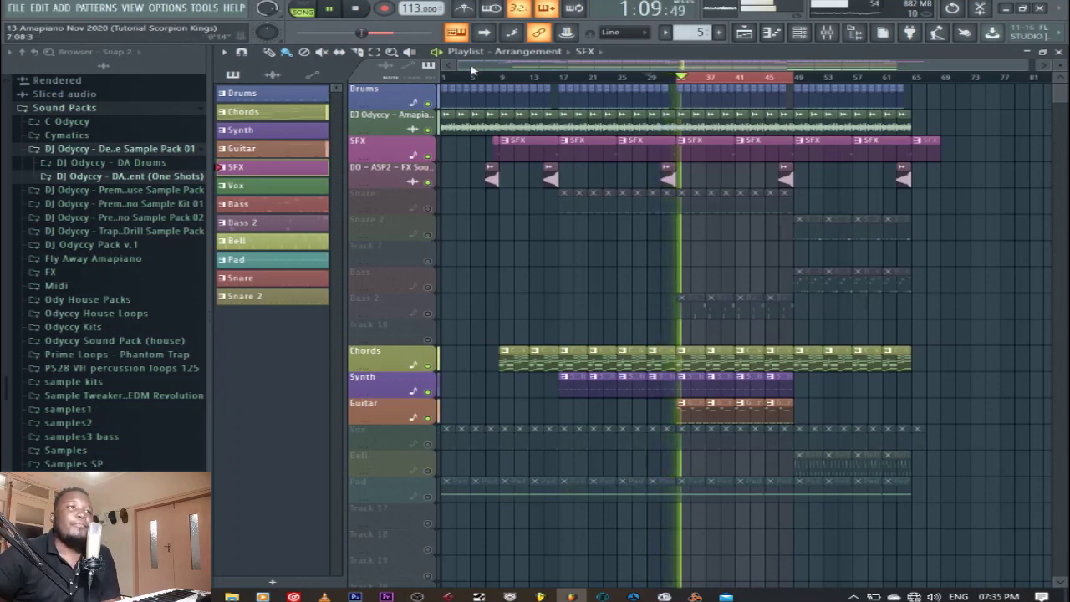
key("space")
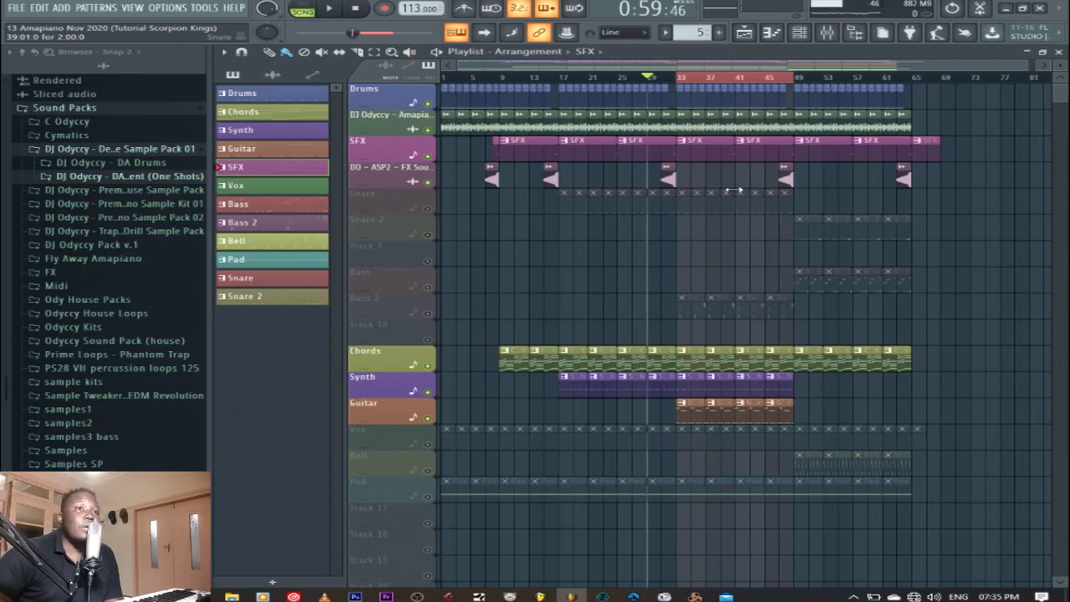
Select the FX Sound 01 clip near bar 31 and view the Gross Beat settings on the Risers mixer track.
left_click(669, 177)
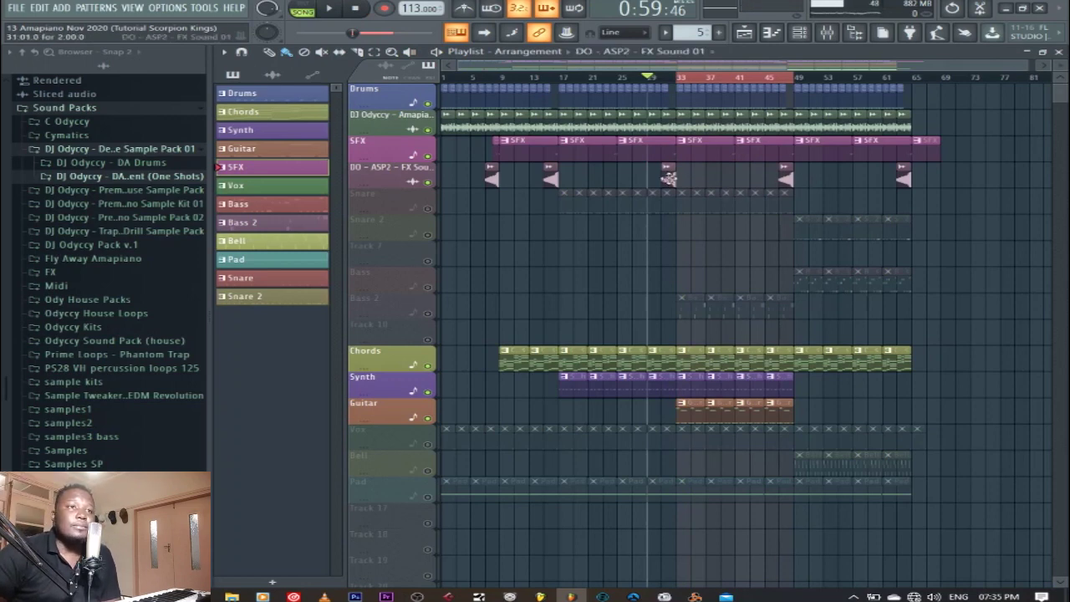
left_click(826, 32)
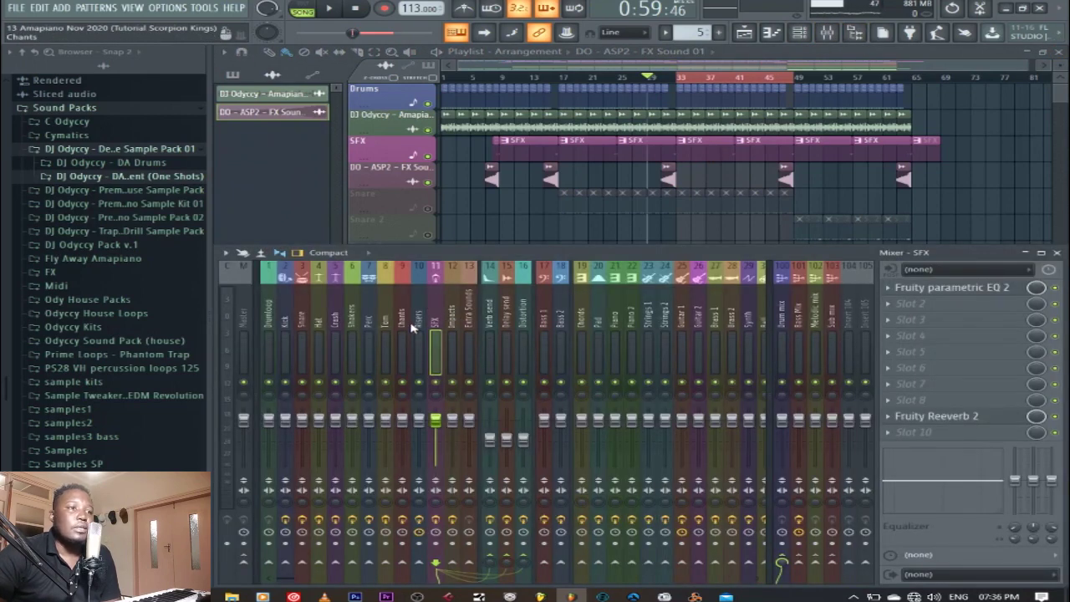
left_click(418, 326)
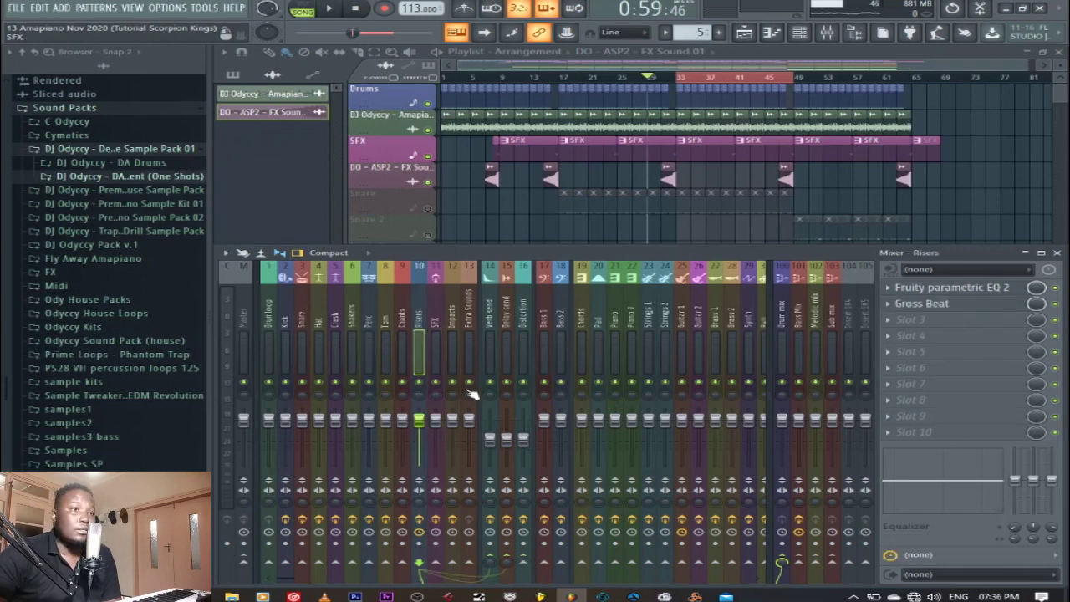
left_click(953, 304)
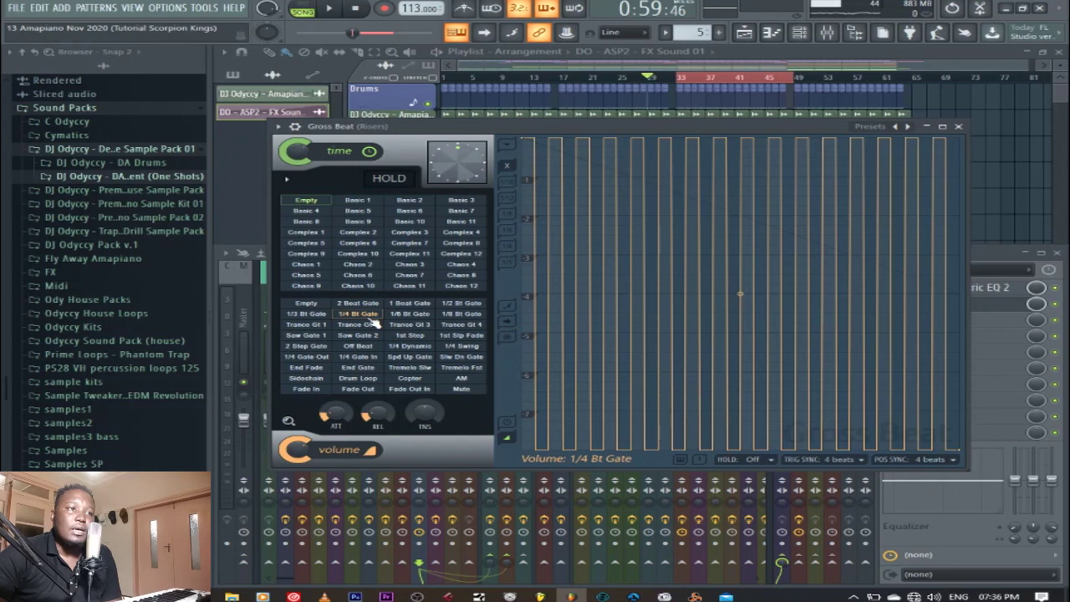
left_click(958, 126)
Play the song from bar 29 again with the mixer visible to hear the gated FX sound, collapsing the open sample pack folder.
left_click(335, 7)
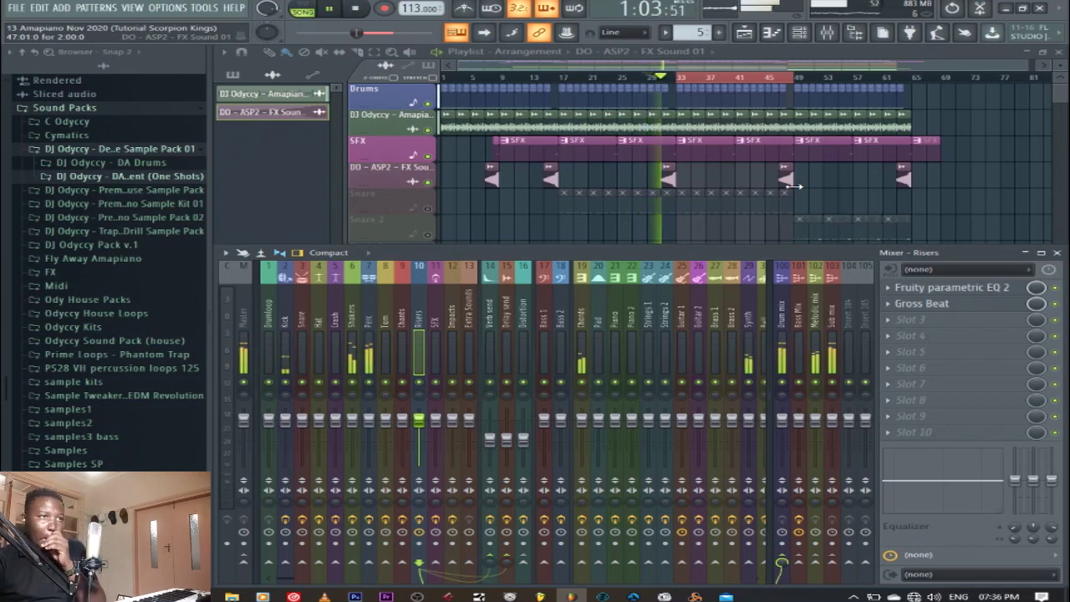
left_click(152, 149)
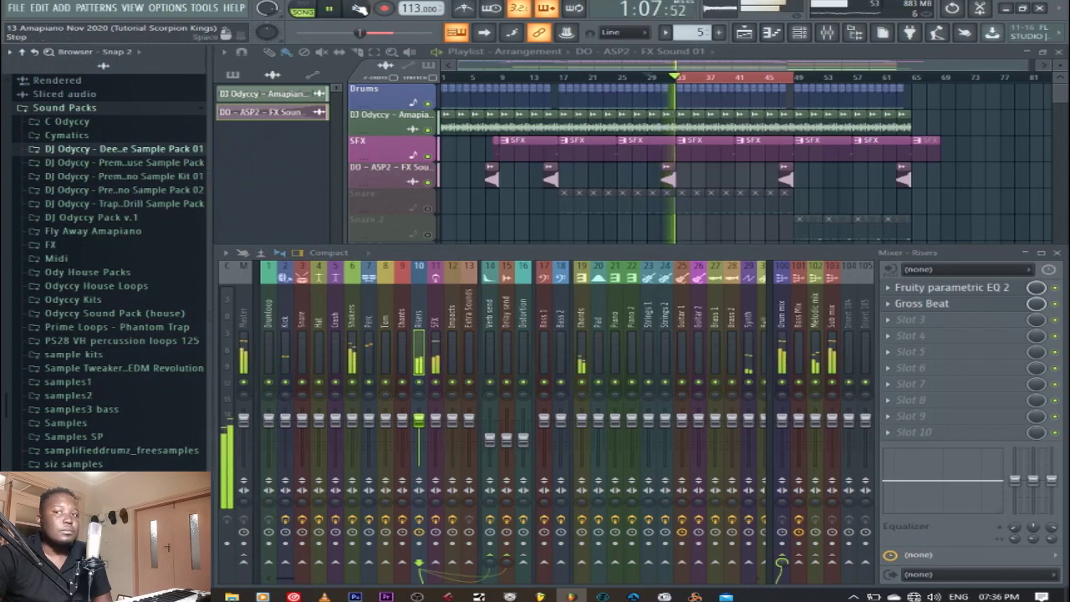
left_click(360, 9)
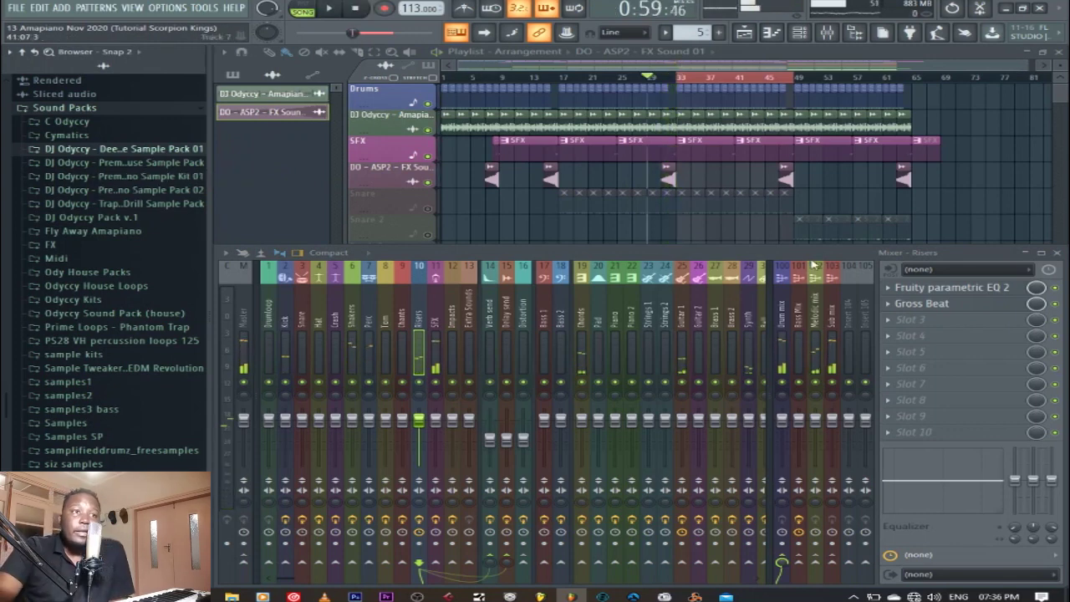
Return to the playlist's pattern list, select the Vox pattern, unmute the Vox track and play the song to hear it.
key("F9")
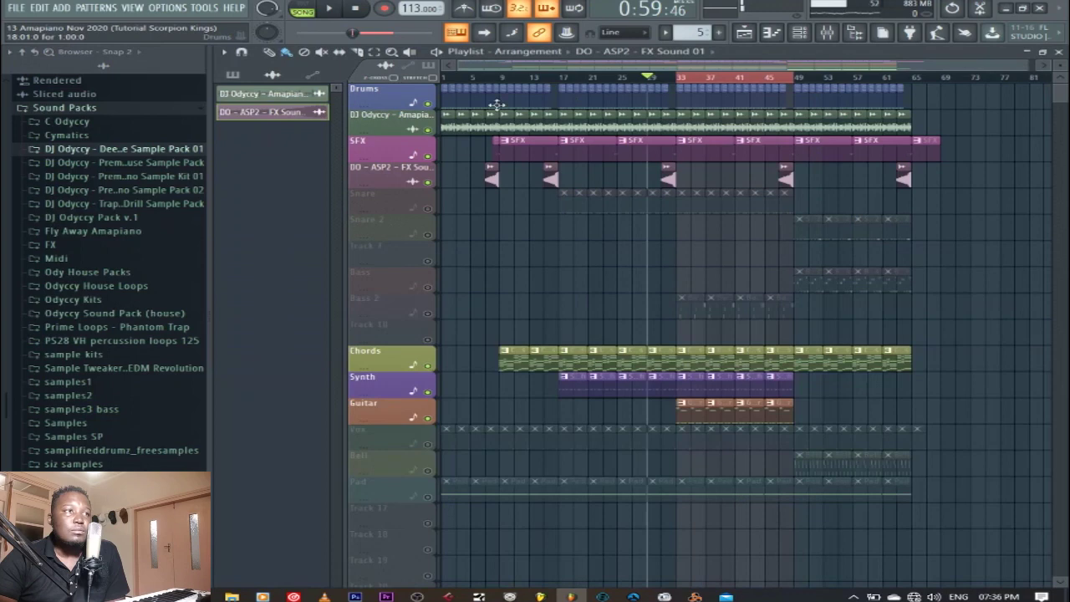
left_click(272, 76)
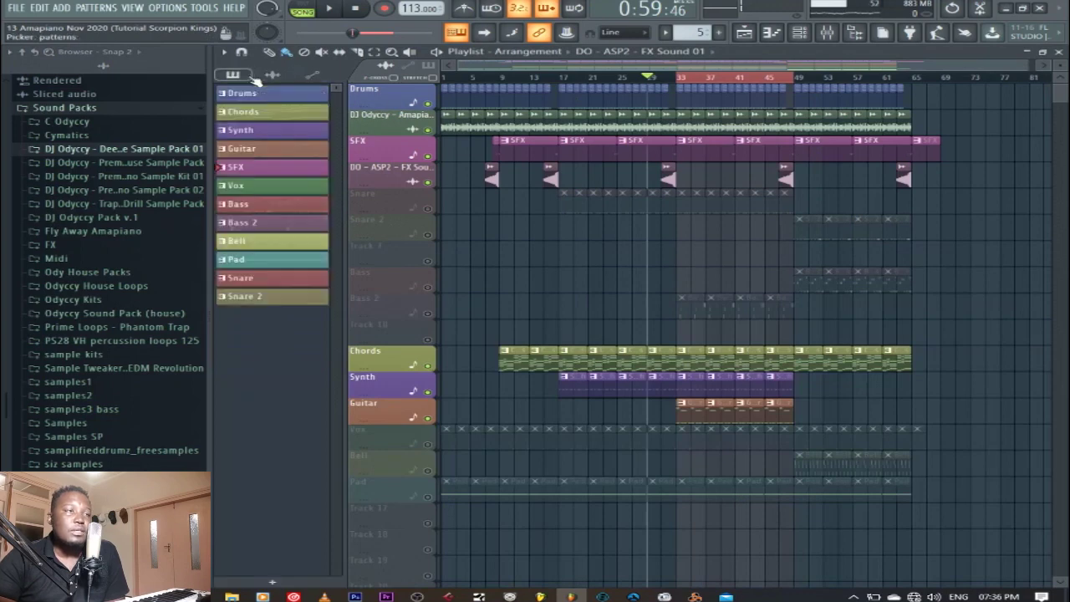
left_click(284, 169)
left_click(264, 189)
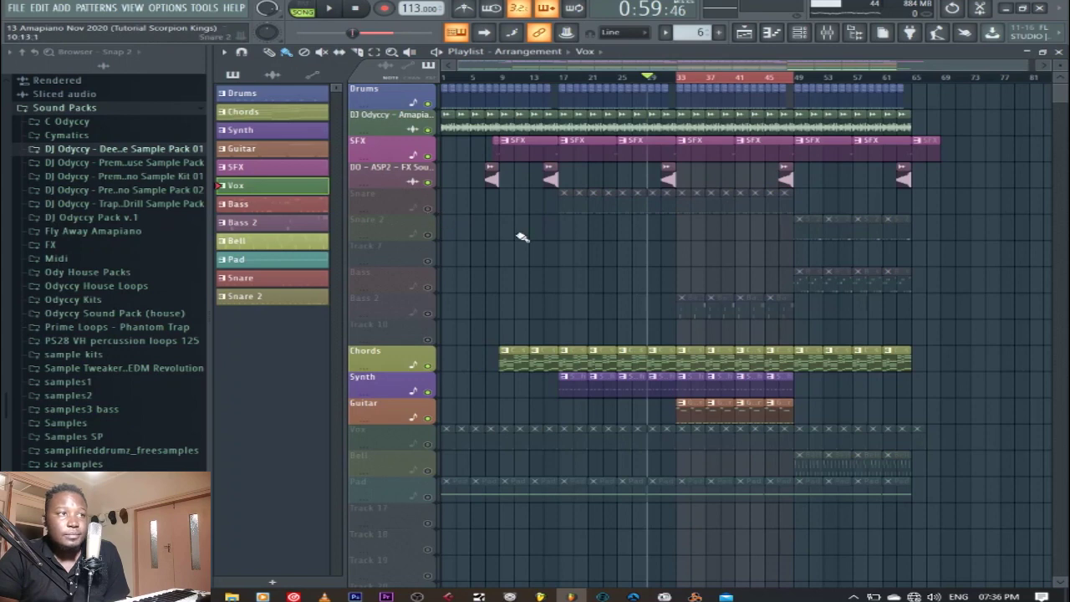
left_click(427, 444)
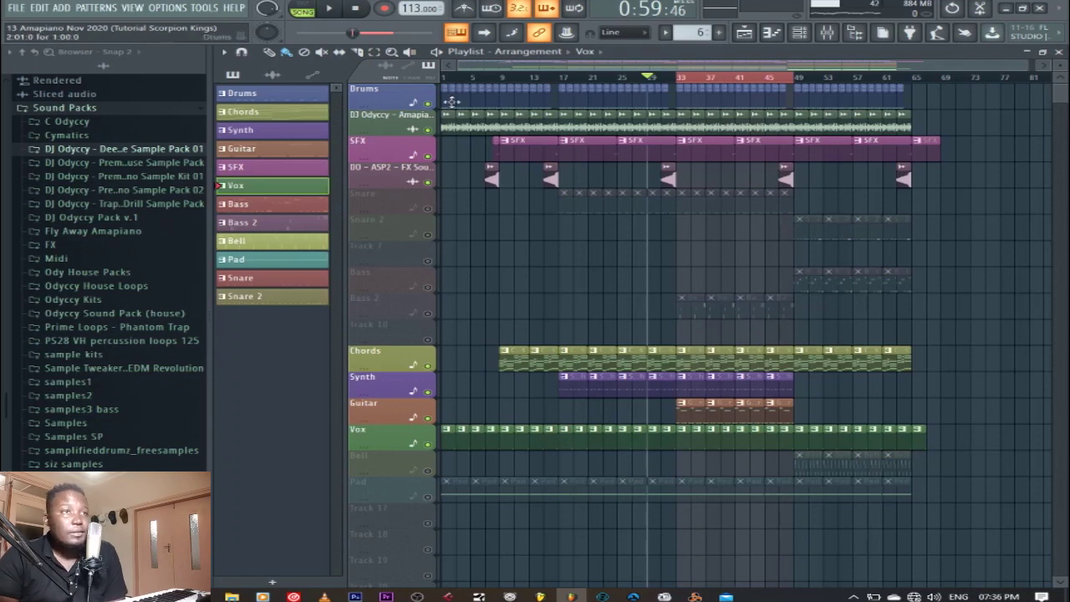
key("space")
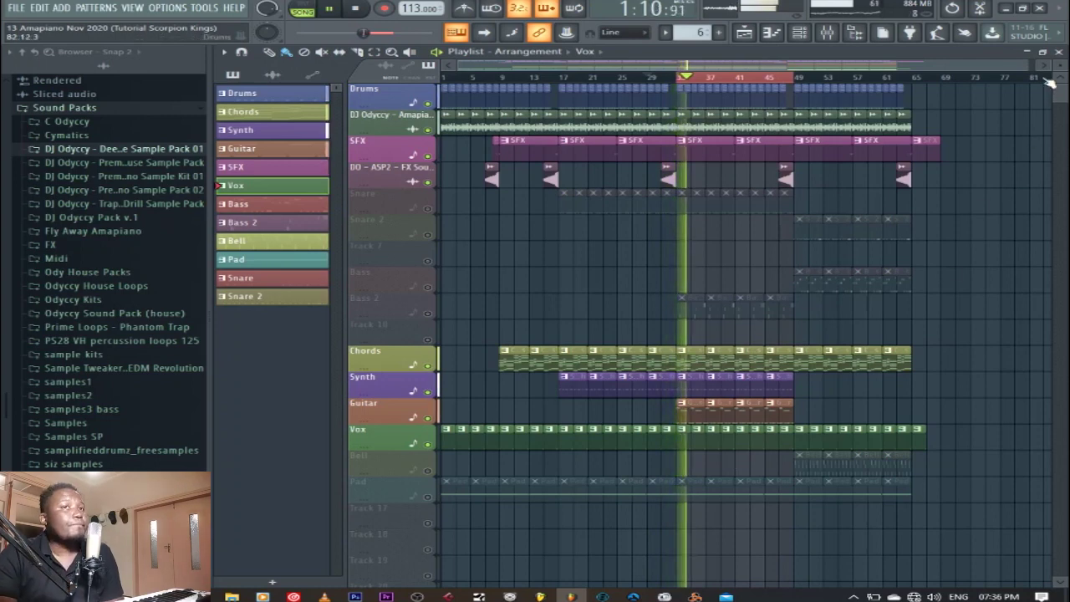
Stop playback and examine the note placement of the Vox 14 channel in the piano roll.
left_click(1058, 52)
left_click(694, 53)
left_click(359, 12)
left_click(695, 163)
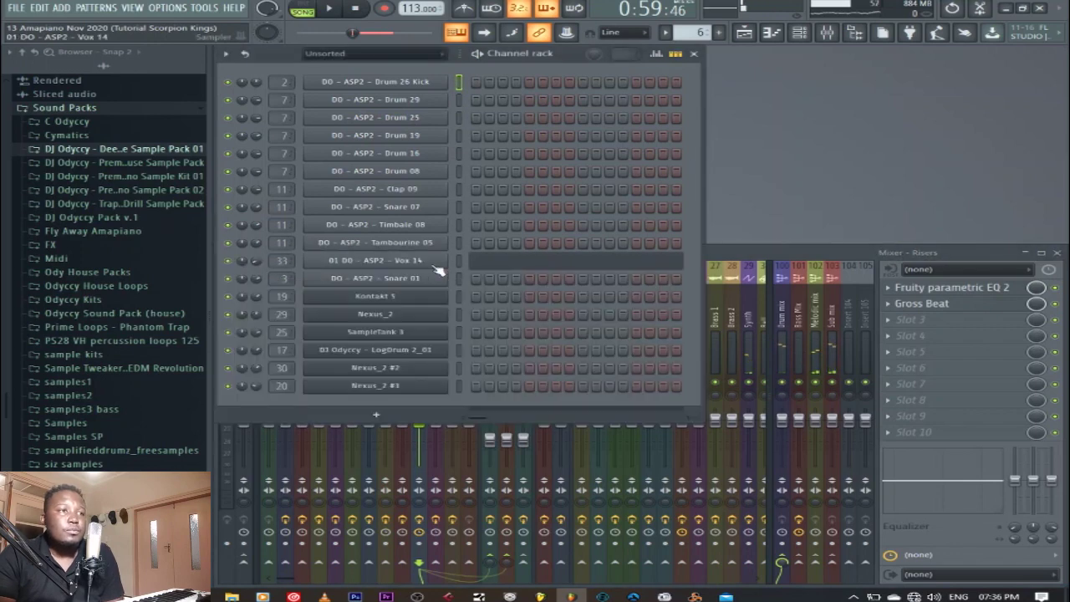
left_click(498, 264)
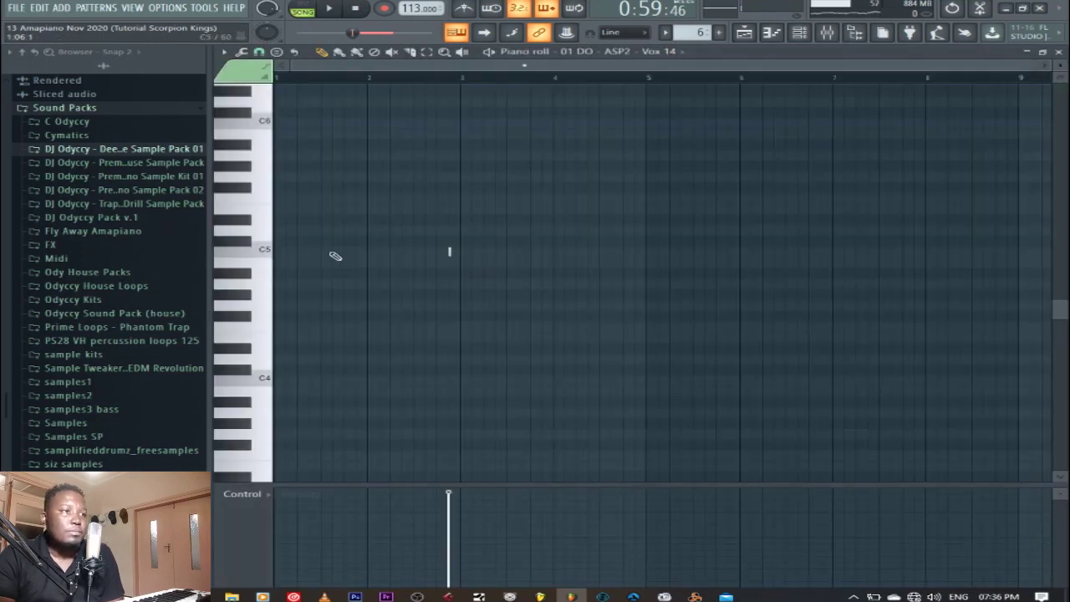
left_click(1058, 52)
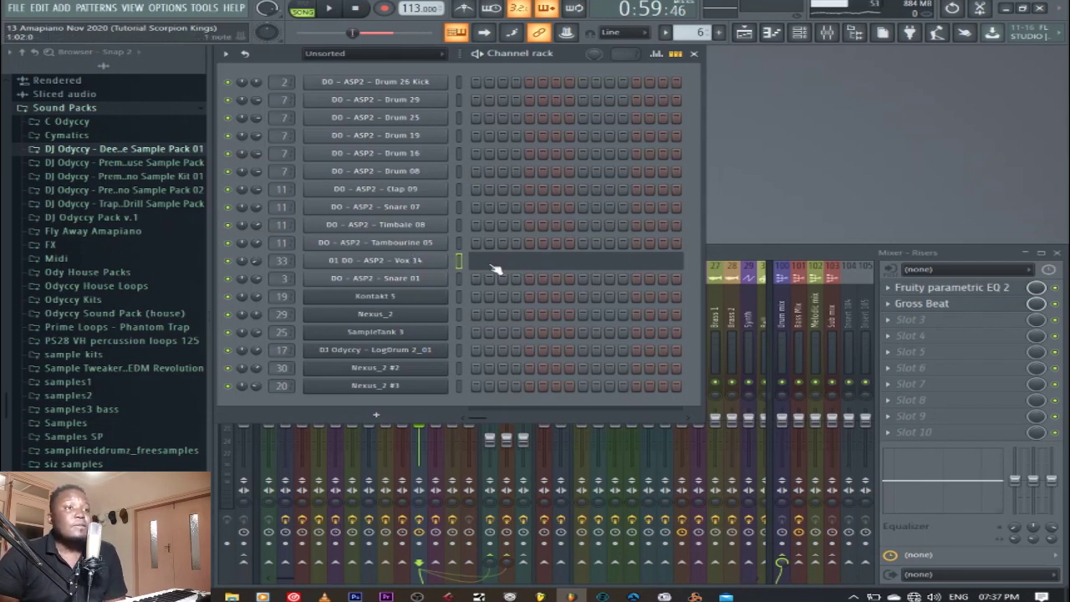
View the Vox 14 sampler settings and preview its waveform on its own.
left_click(410, 261)
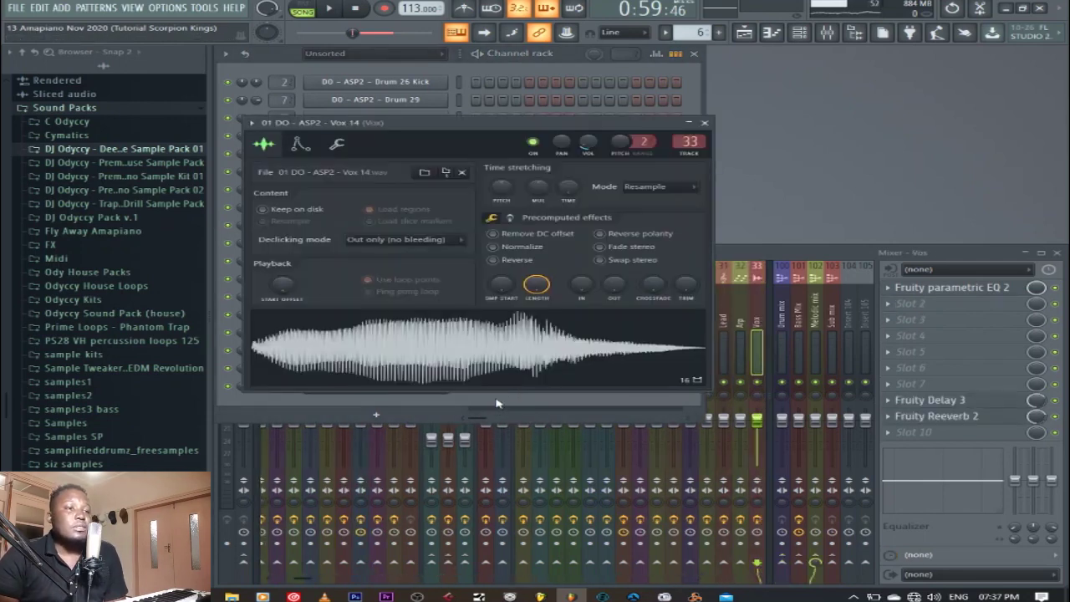
left_click(585, 341)
left_click(705, 123)
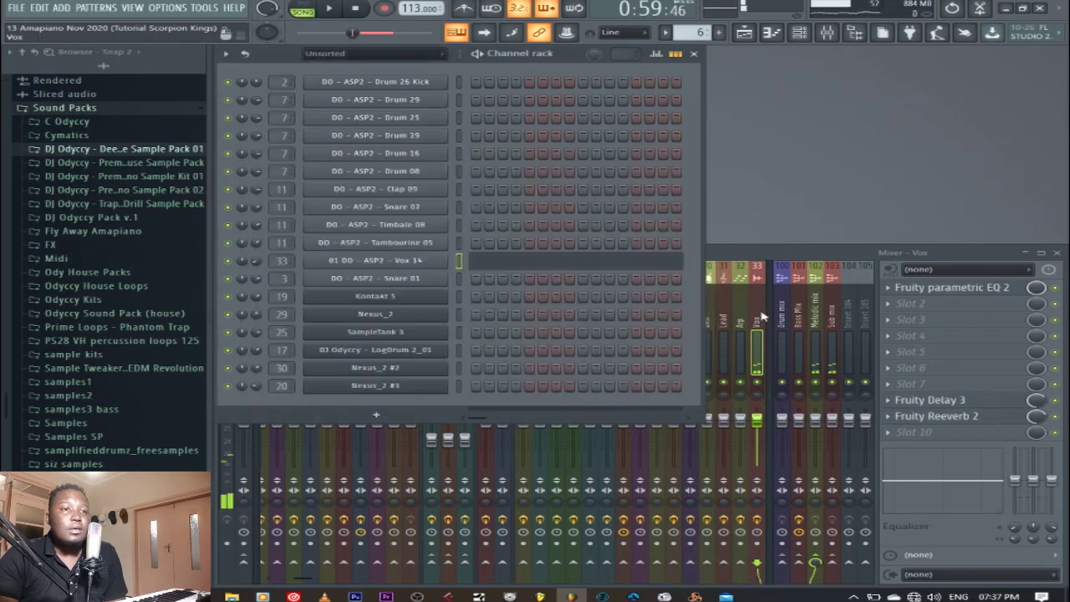
View the Fruity Delay 3 and Fruity Reeverb 2 settings on the Vox mixer track.
left_click(741, 251)
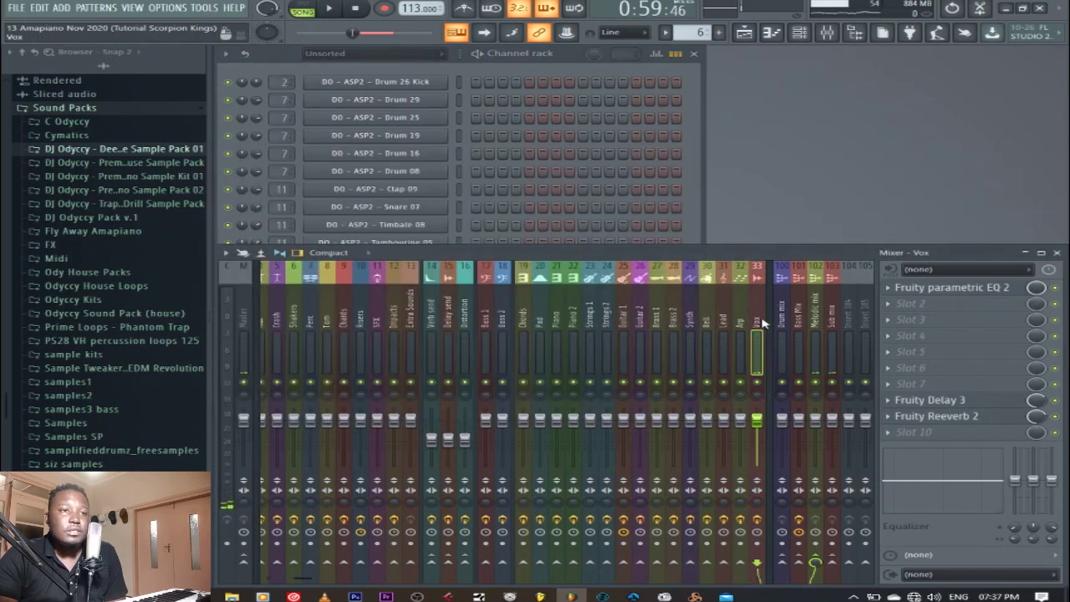
left_click(935, 401)
left_click(937, 417)
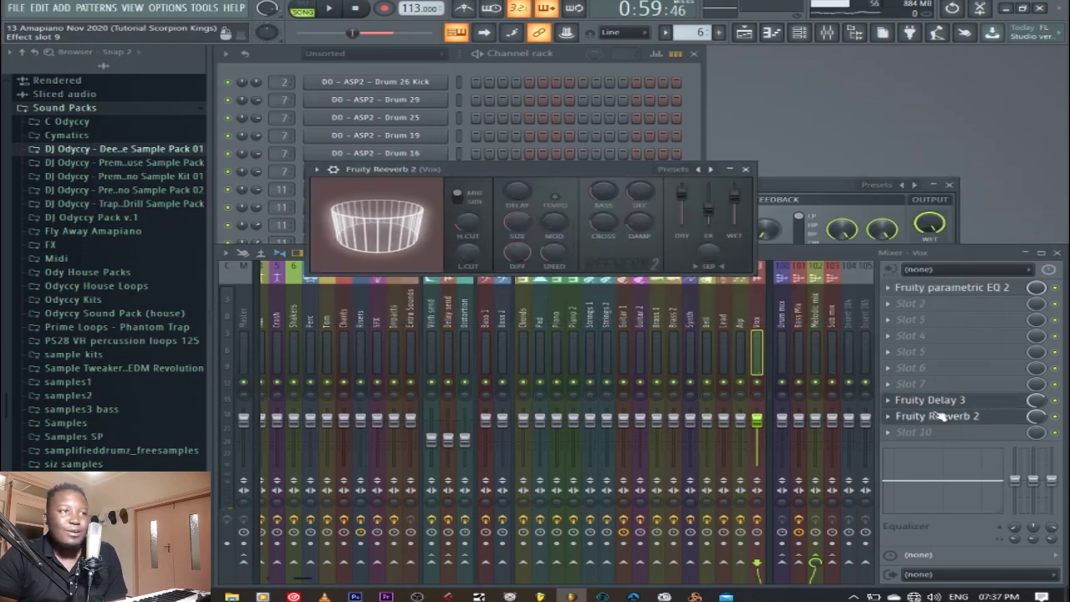
left_click(746, 170)
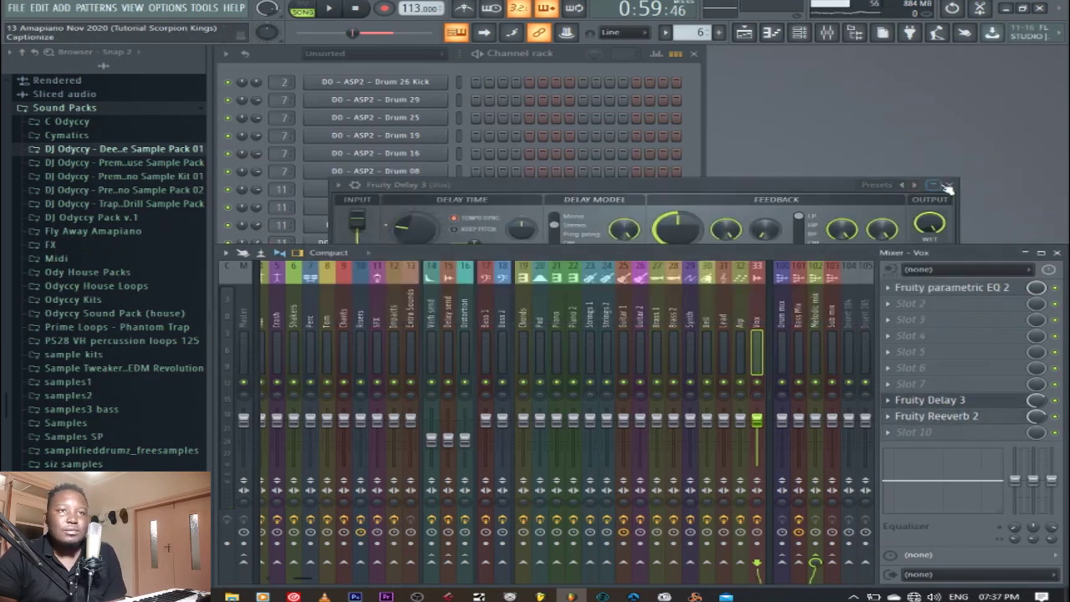
left_click(949, 184)
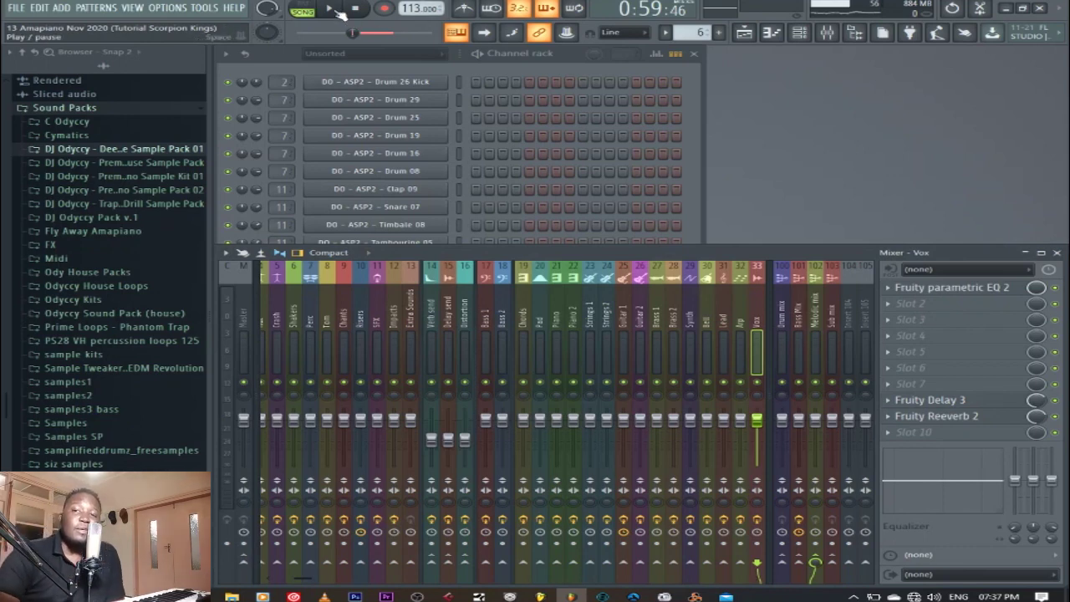
Return to the playlist, select the Bass pattern and unmute the Bass track.
key("F5")
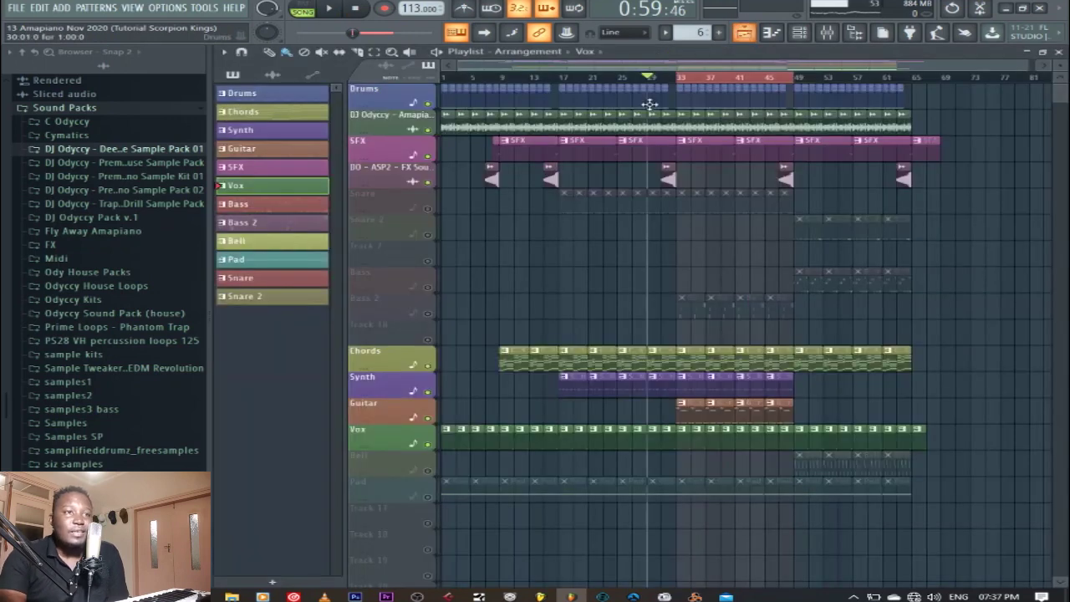
left_click(273, 206)
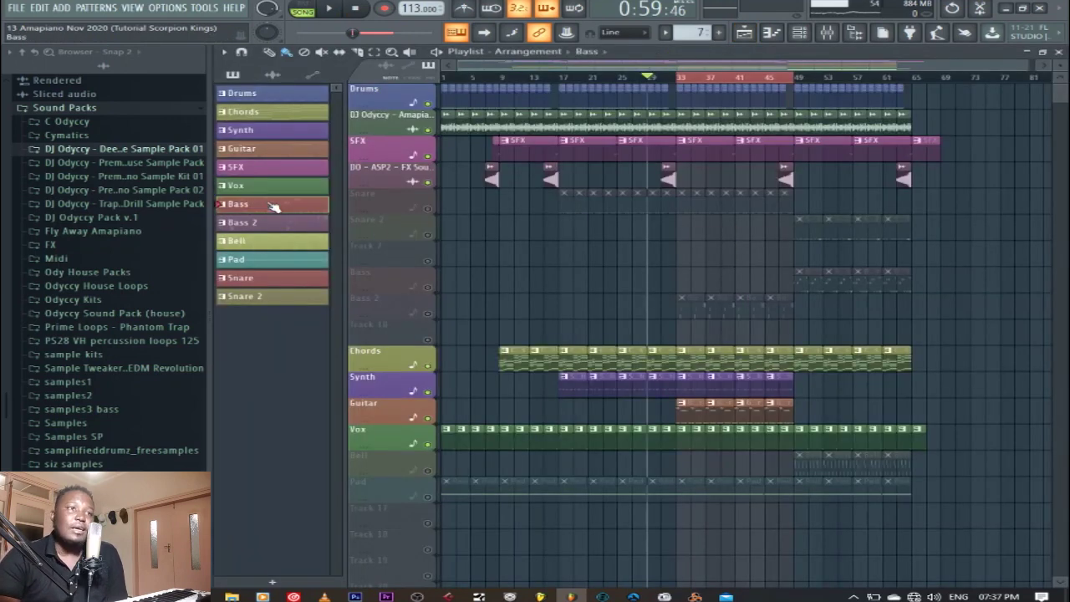
left_click(427, 287)
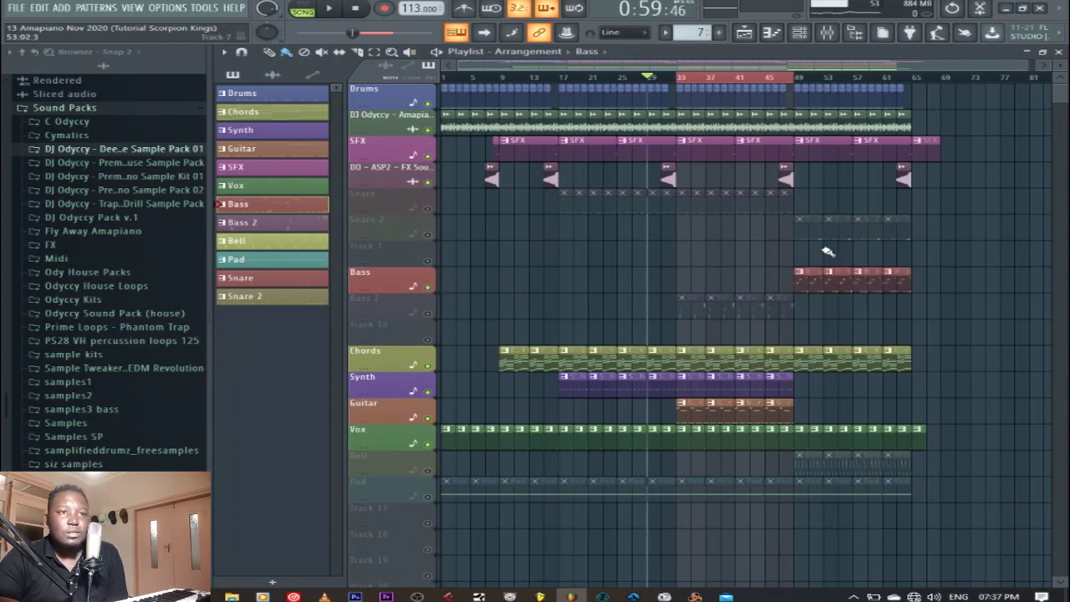
Set the playlist time selection to bars 49 through 64, play that section to hear the bass, and clear the clip selection.
left_click_drag(797, 75, 915, 83)
left_click_drag(684, 87, 797, 86)
left_click(329, 8)
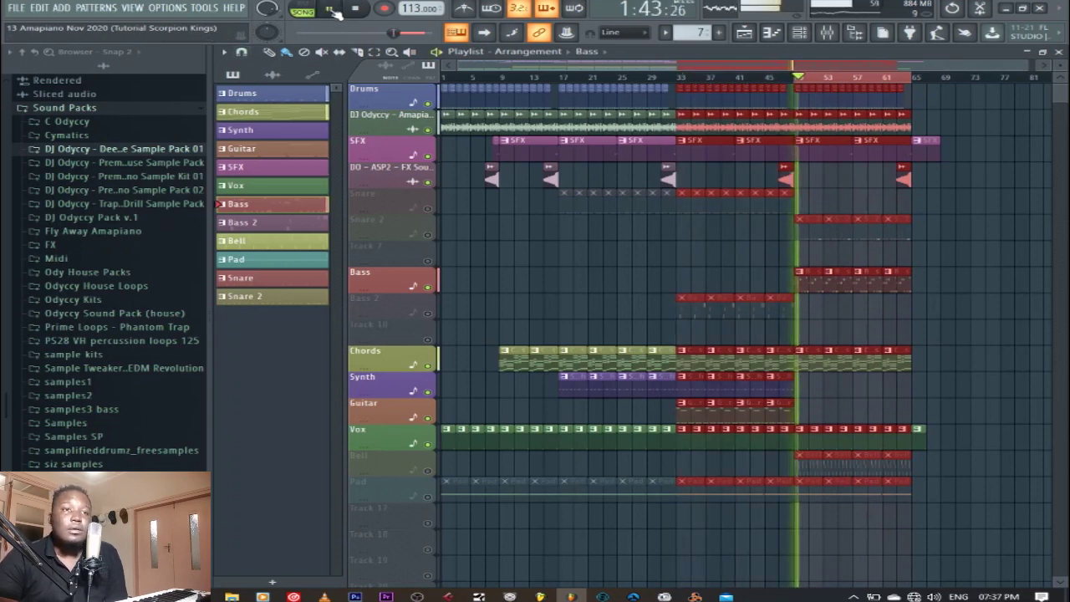
left_click(941, 302)
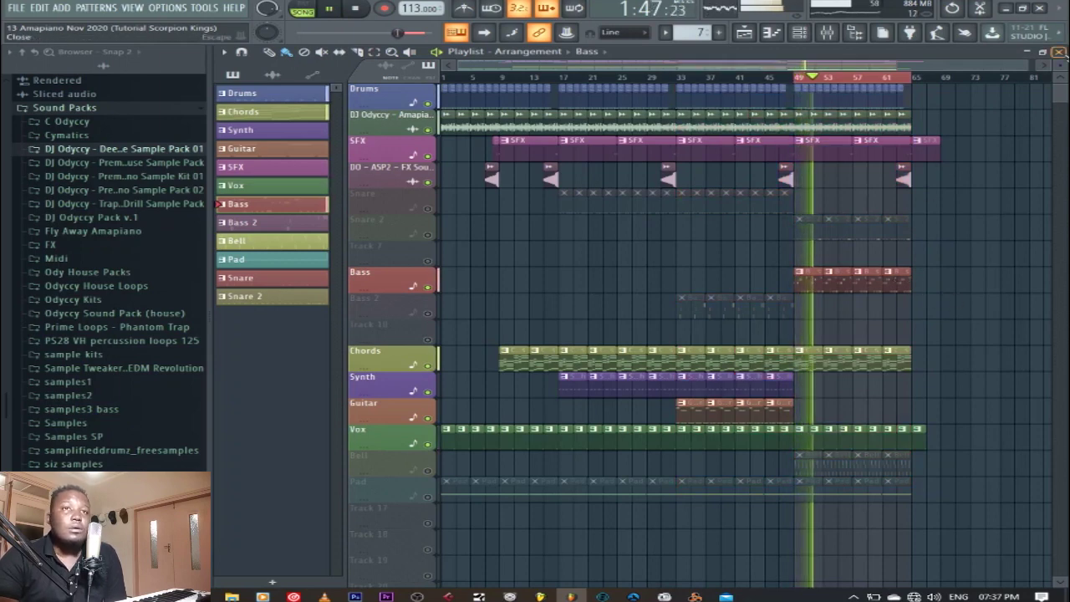
Open the Bass pattern's LogDrum 2_01 notes in the piano roll, examine them across four bars and play them back.
left_click(1058, 51)
left_click(703, 184)
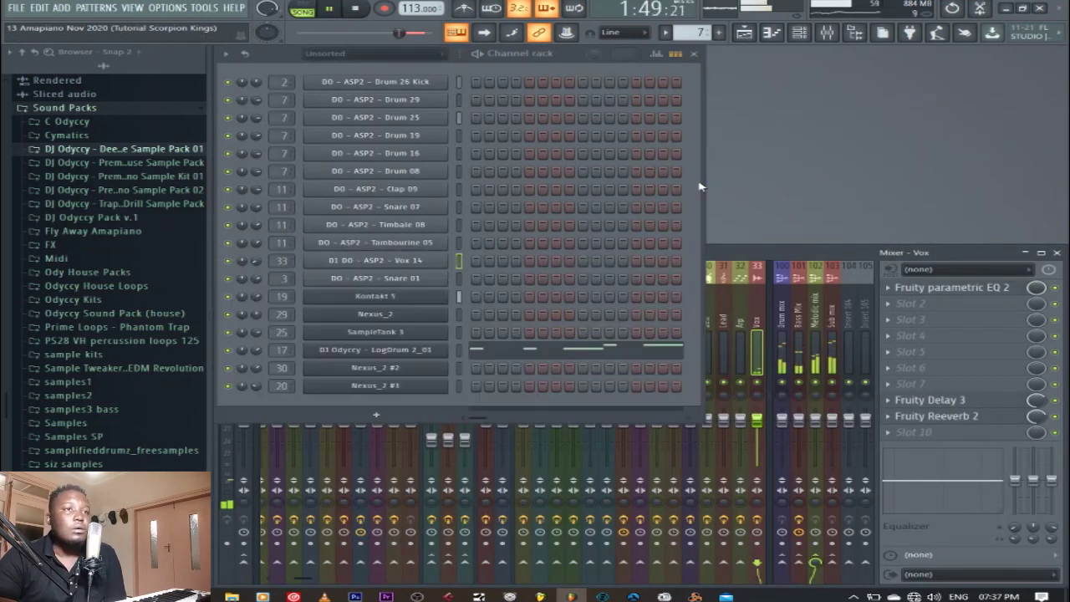
left_click(357, 10)
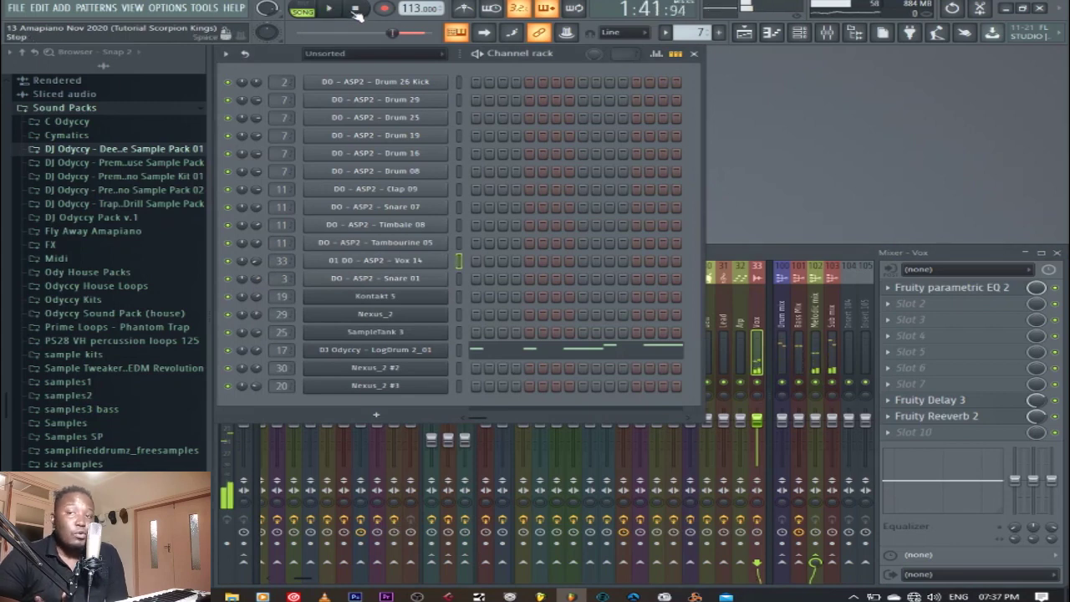
left_click(523, 351)
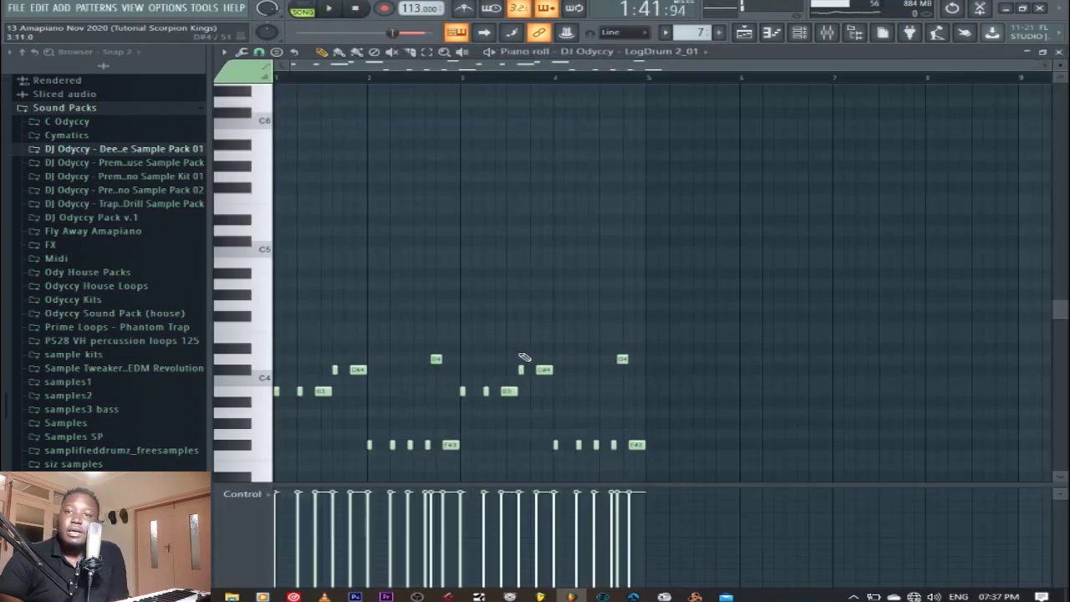
scroll(599, 286, "down", 5)
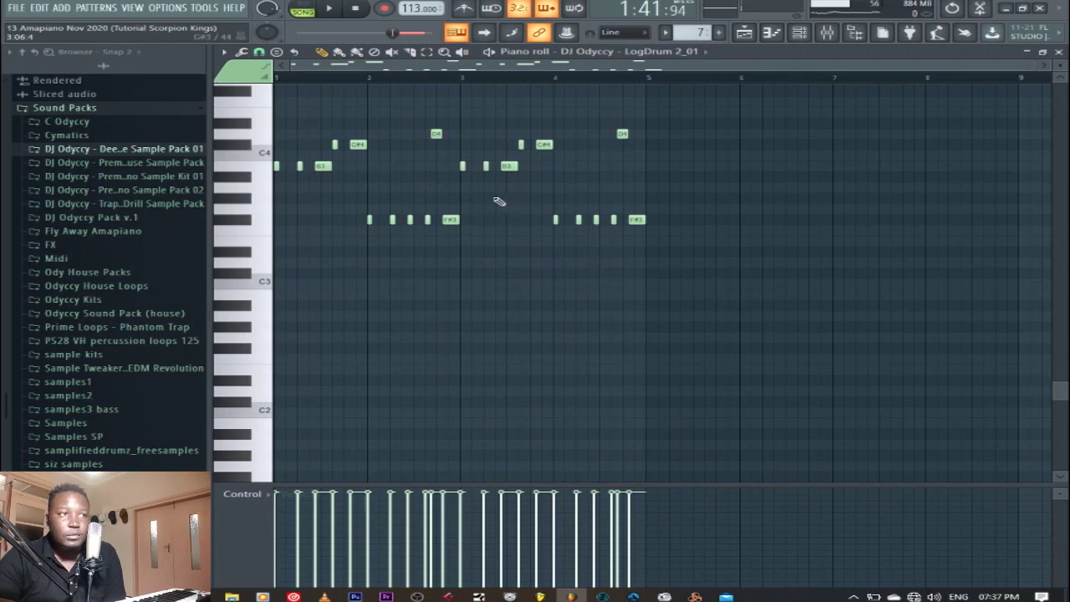
left_click_drag(1034, 63, 710, 65)
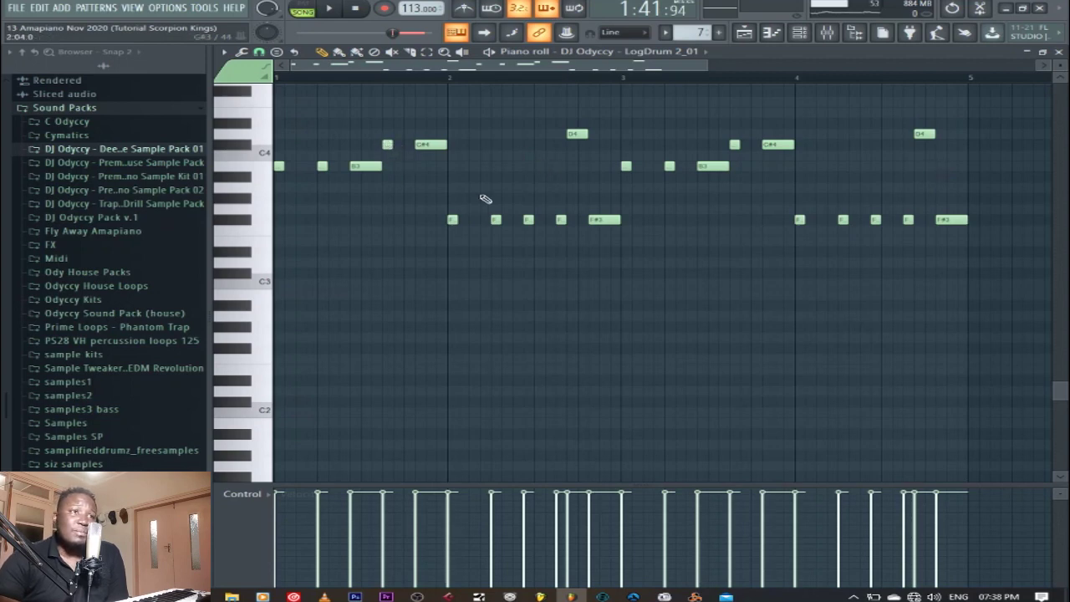
left_click(330, 10)
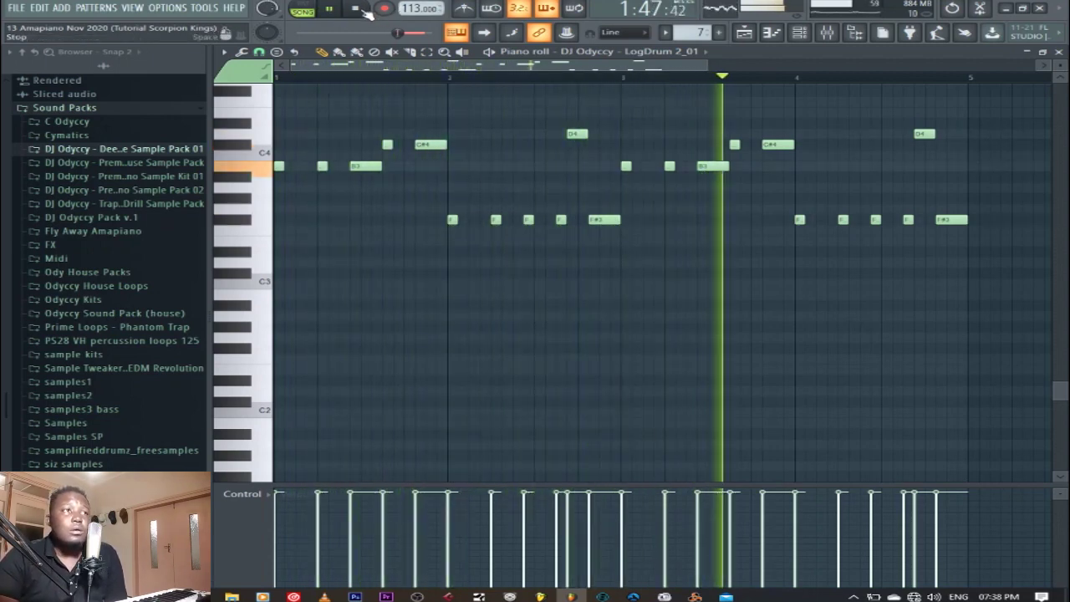
left_click(363, 10)
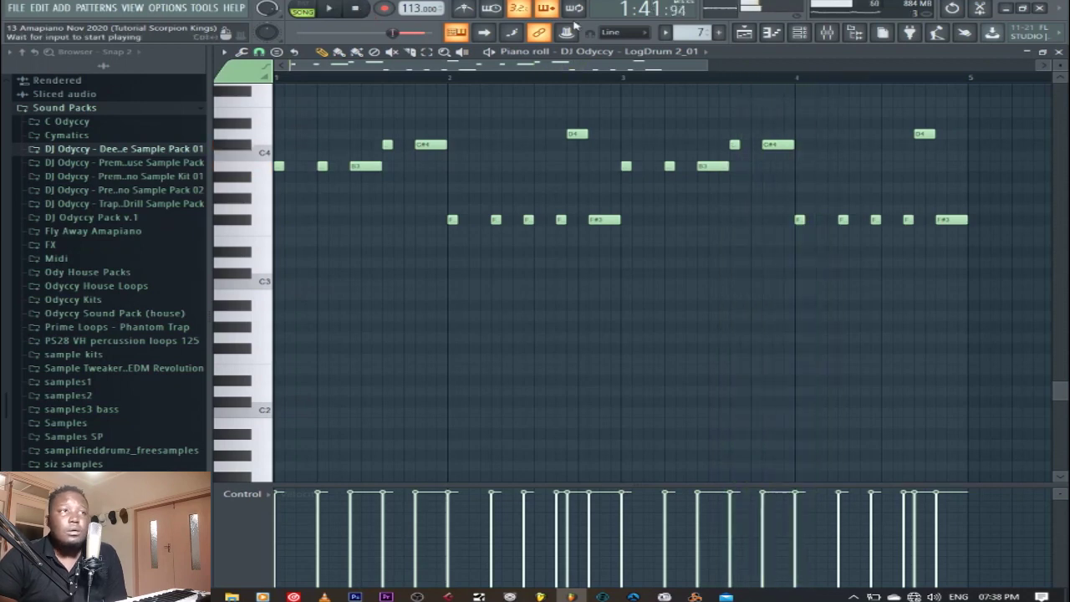
left_click(1058, 51)
Open the LogDrum 2_01 synth and, with playback, lower and raise its Modulation 1 Init amount to compare the bass tone.
key("F9")
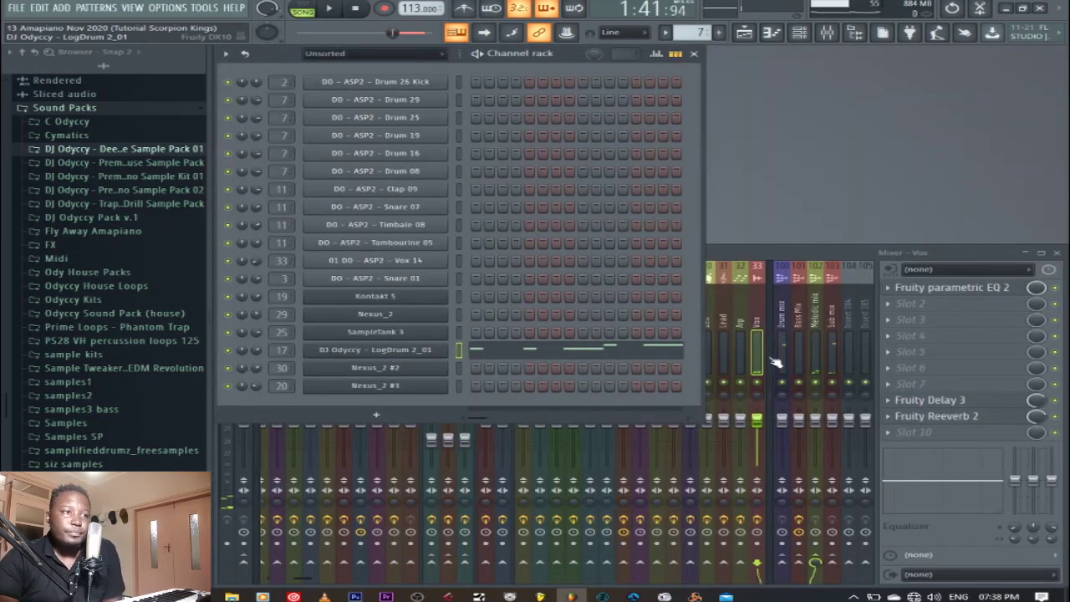
left_click(375, 349)
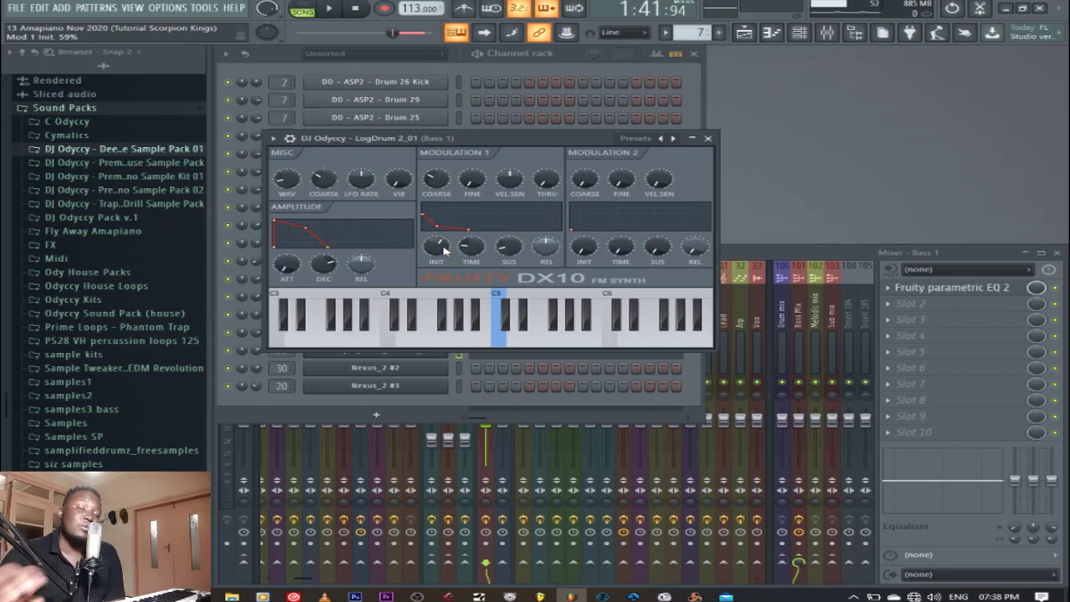
key("space")
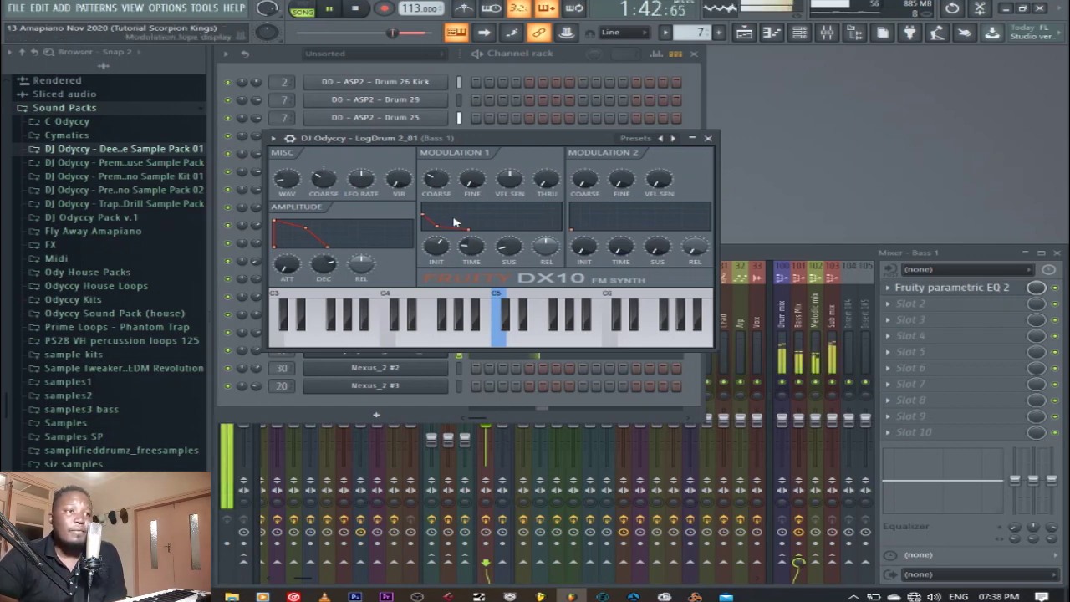
left_click_drag(436, 246, 436, 266)
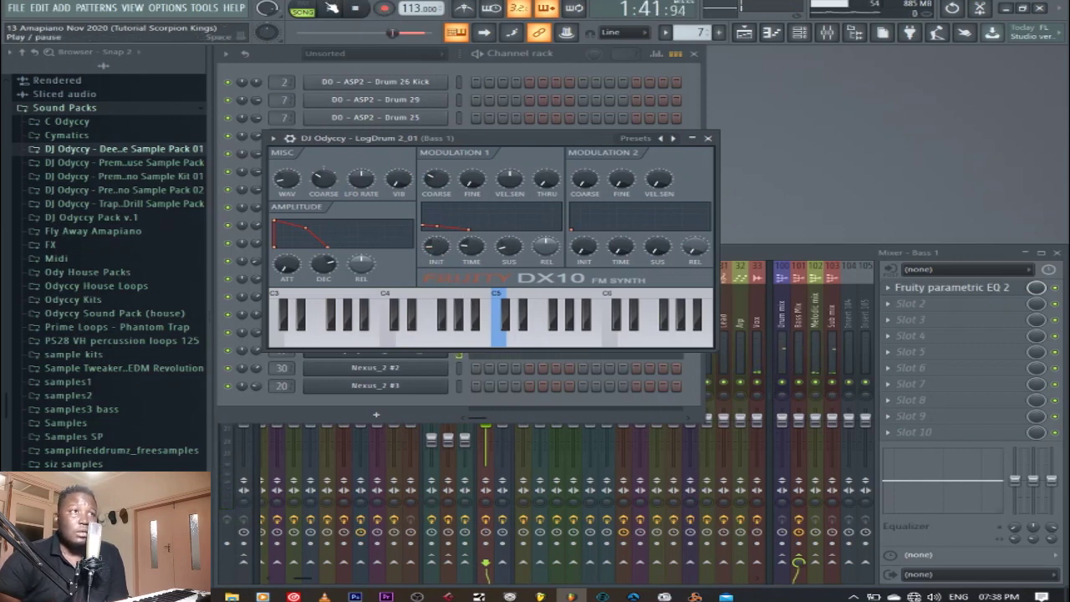
left_click_drag(441, 253, 441, 223)
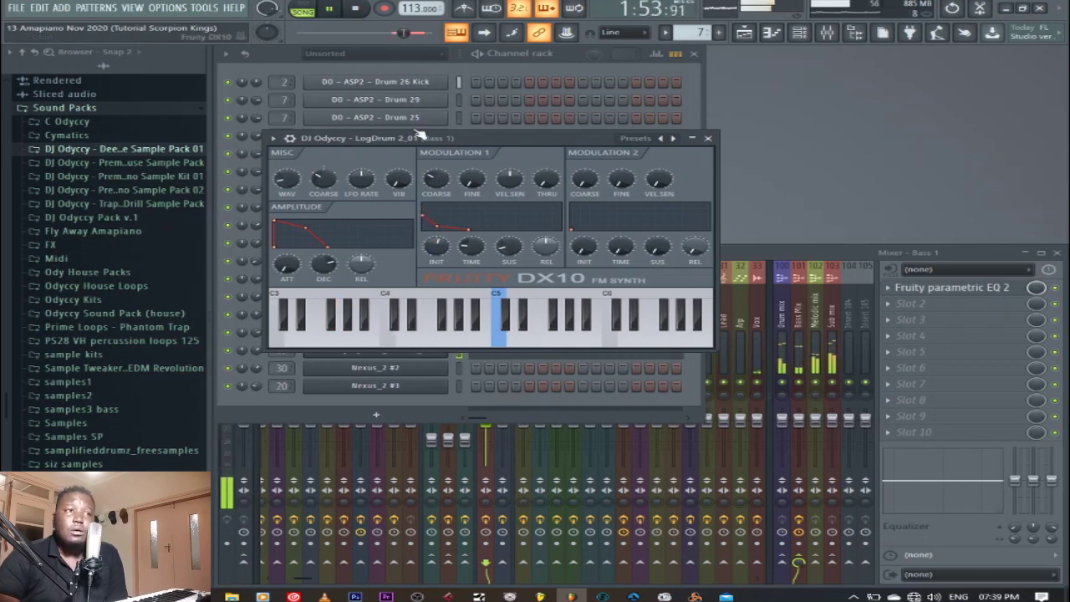
left_click(357, 10)
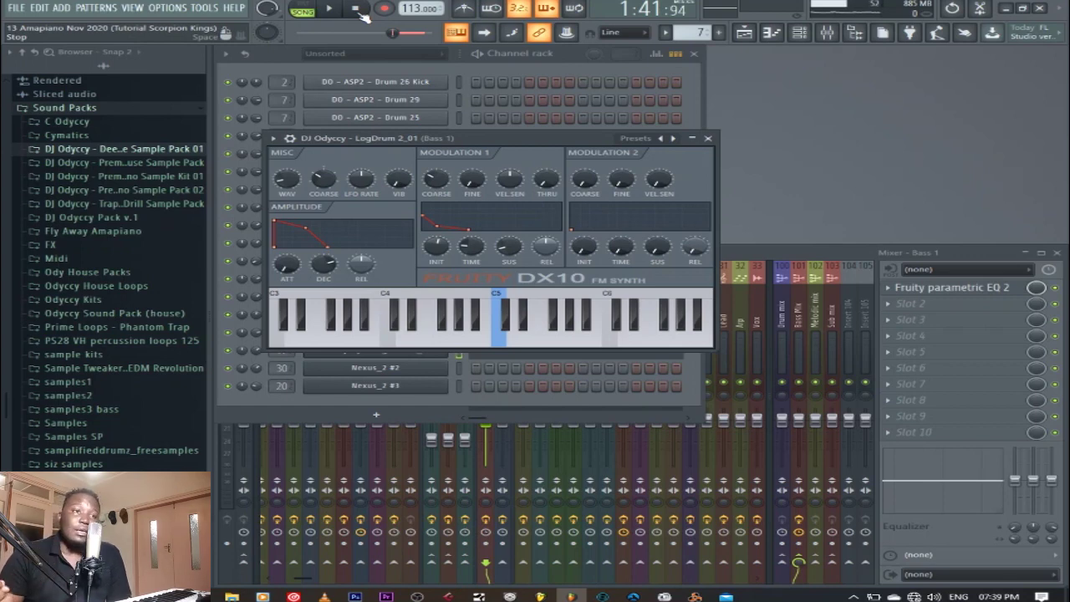
left_click(708, 139)
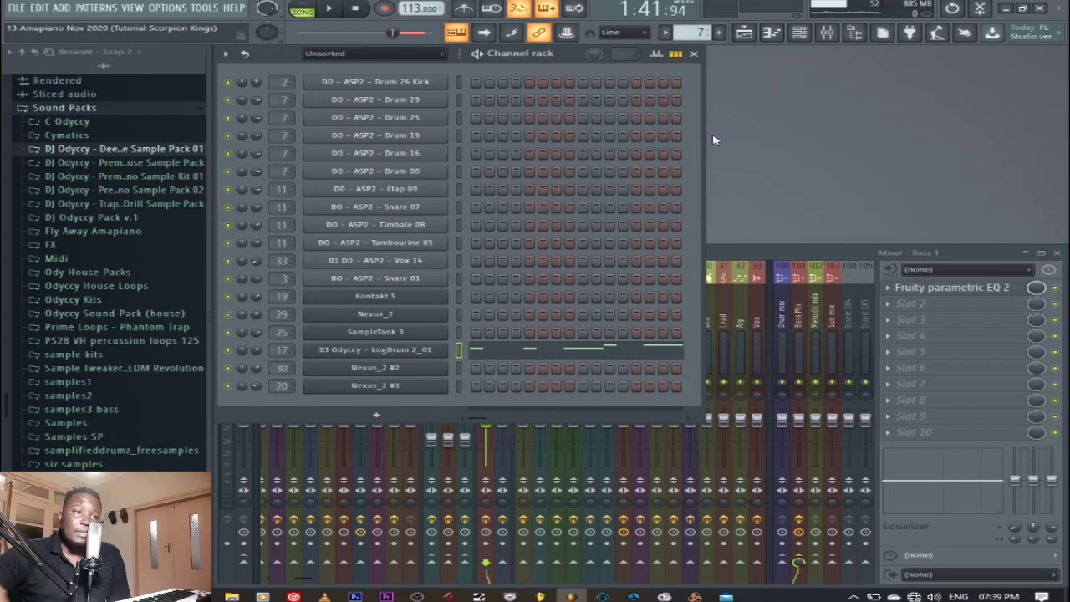
Return to the playlist, move the time selection to bars 33 through 48, select the Bass 2 pattern and unmute its track.
left_click(745, 38)
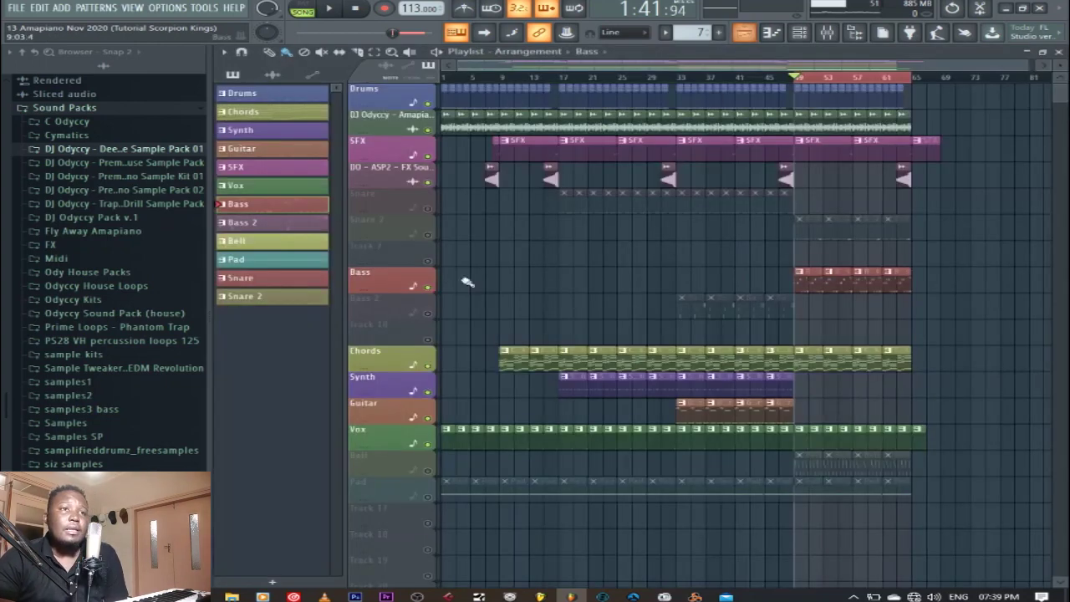
left_click_drag(806, 81, 684, 83)
left_click_drag(918, 87, 795, 86)
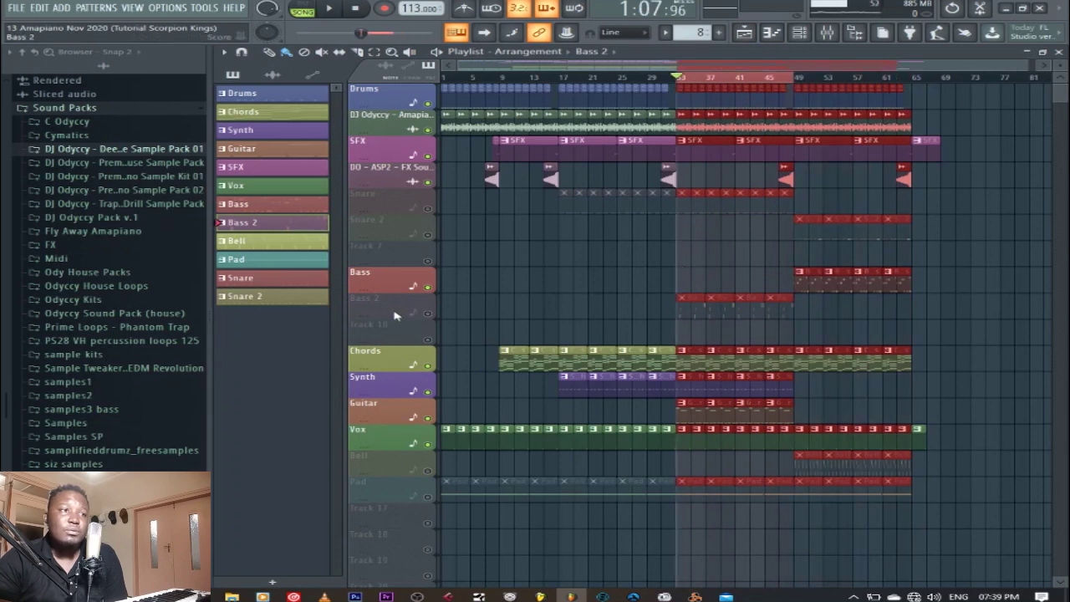
left_click(428, 314)
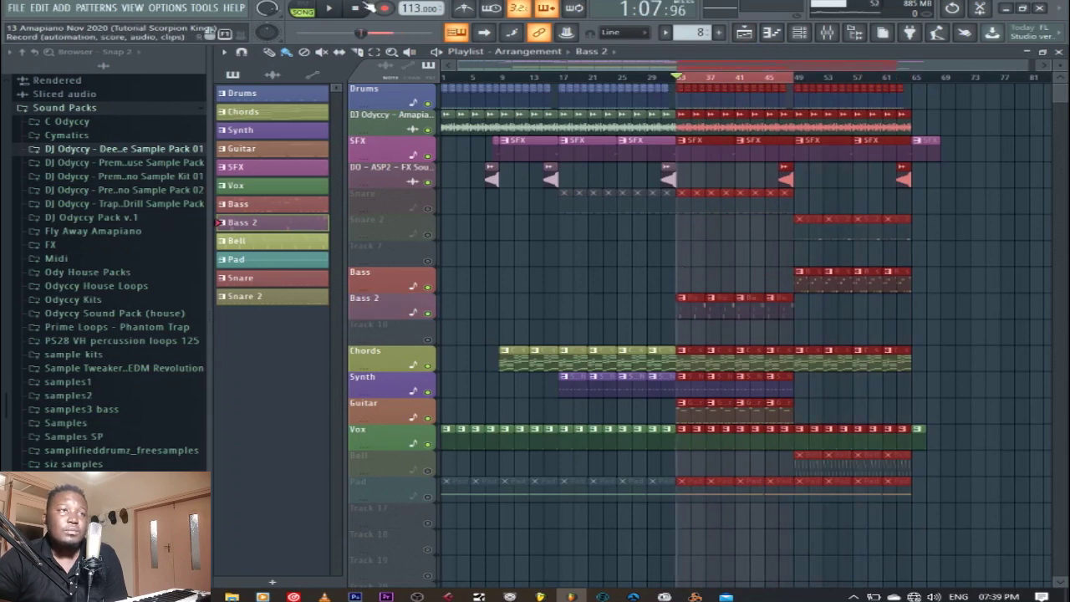
Play the selected section to hear Bass 2, clear the clip selection and stop playback.
key("space")
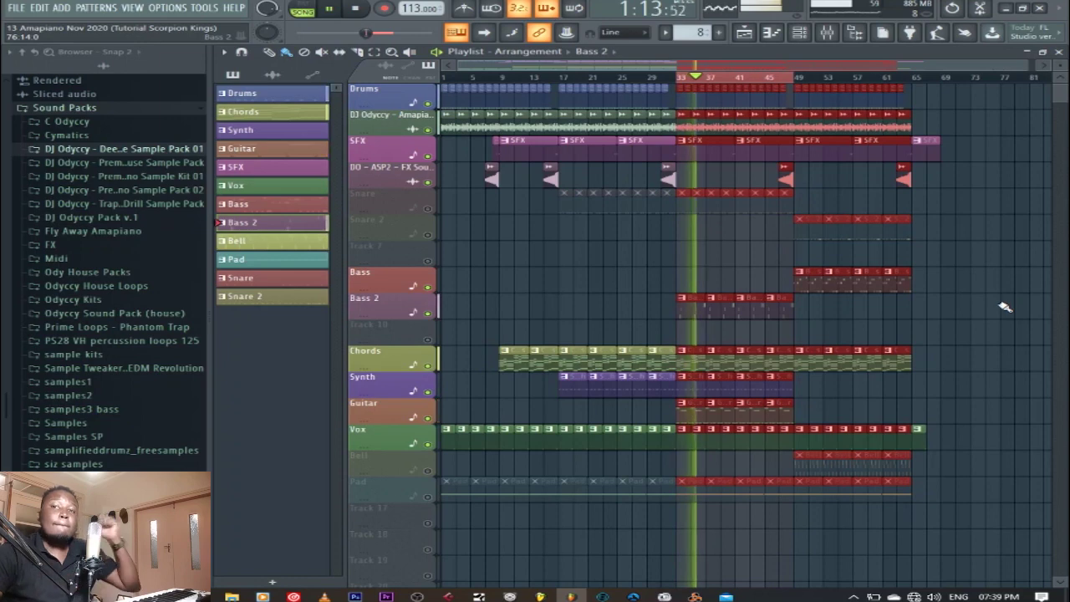
left_click(1006, 236, "ctrl")
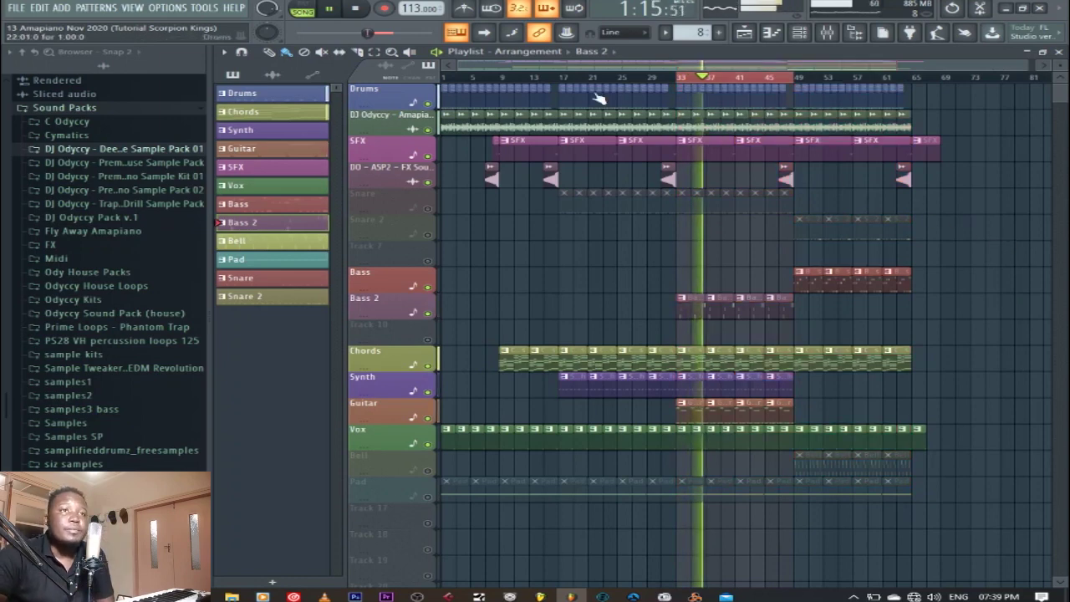
left_click(363, 11)
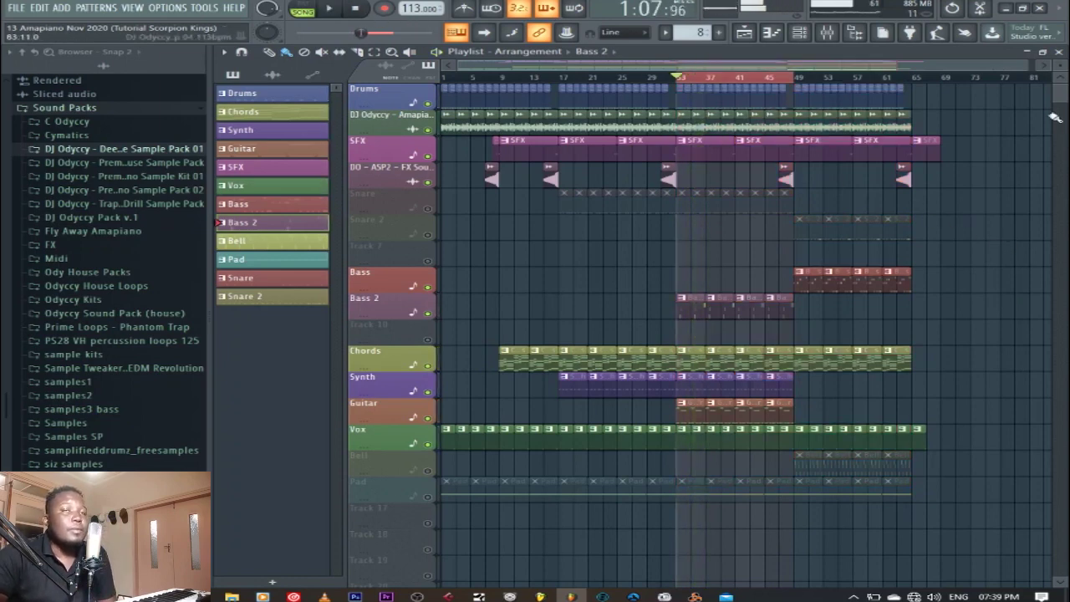
View the Bass 2 pattern's LogDrum 2_01 notes in the piano roll and play them back.
left_click(1059, 51)
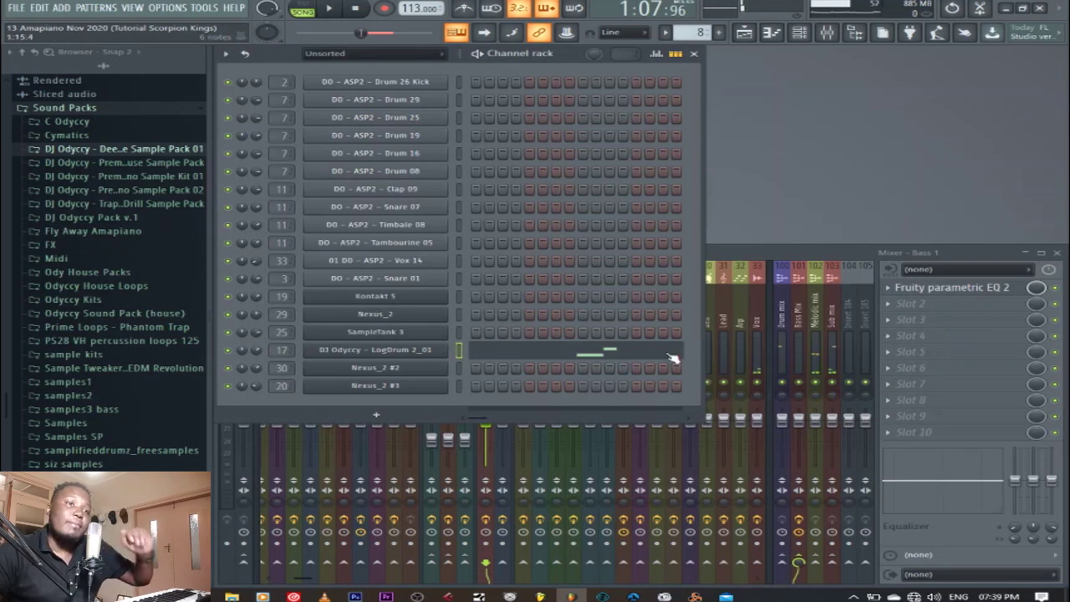
left_click(603, 356)
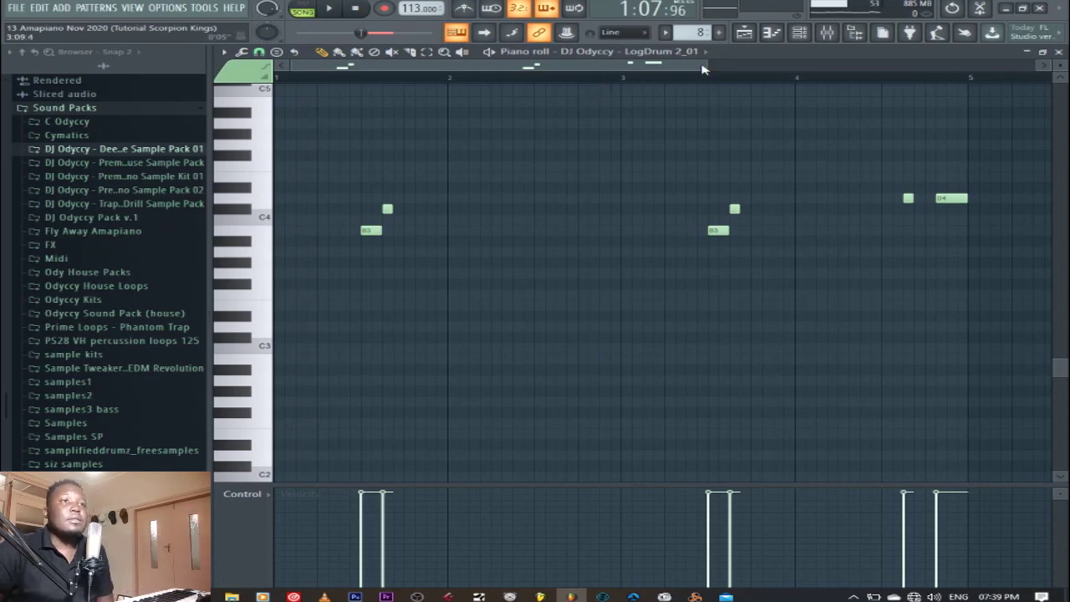
left_click_drag(702, 64, 869, 64)
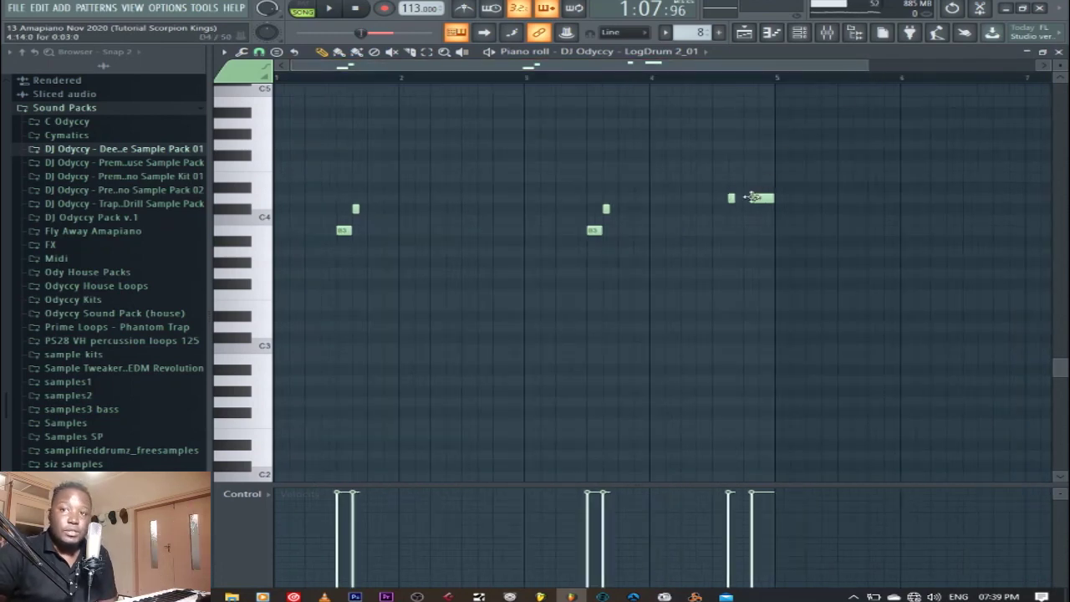
left_click(332, 9)
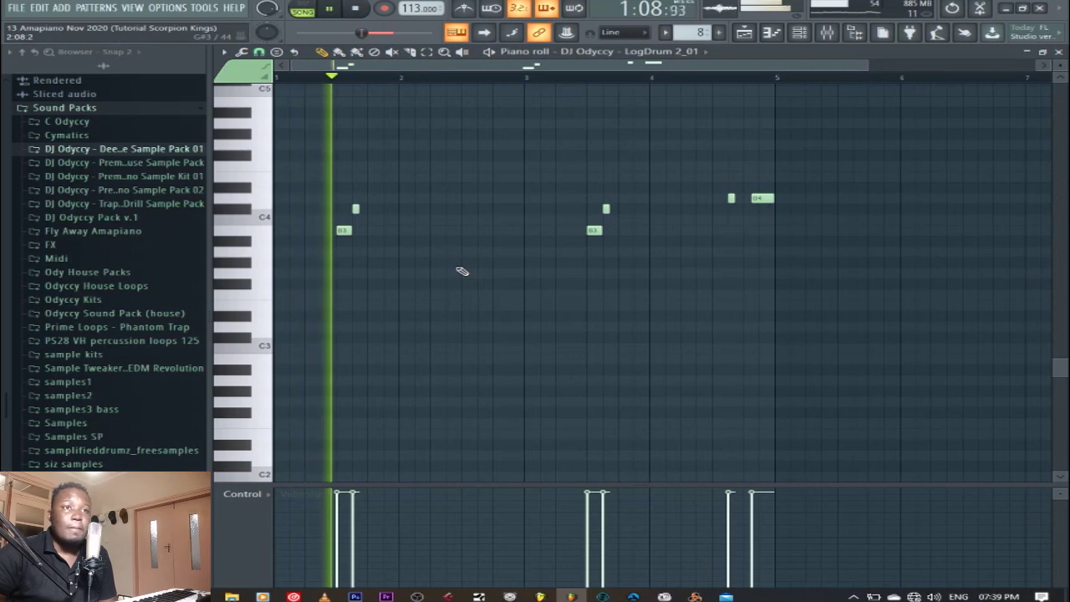
left_click(361, 7)
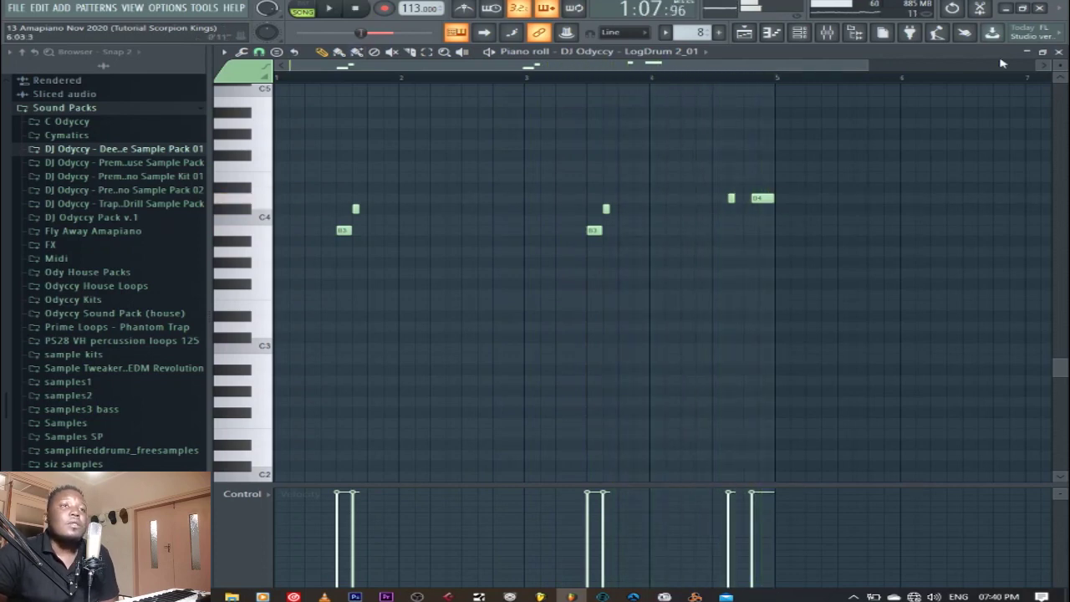
left_click(1058, 52)
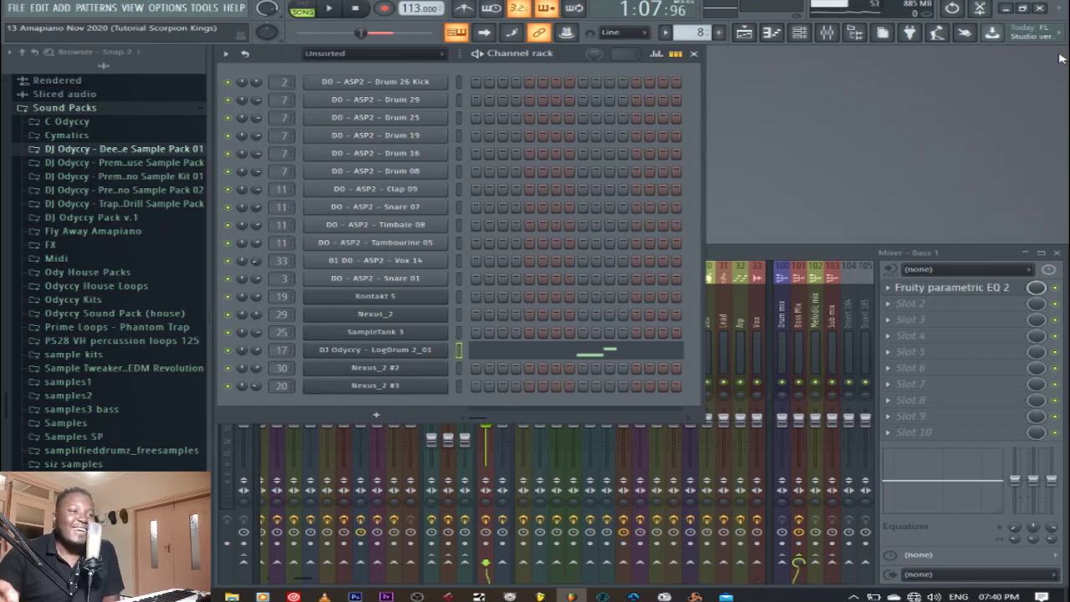
Return to the playlist, select the Bell pattern and unmute the Bell track.
left_click(745, 34)
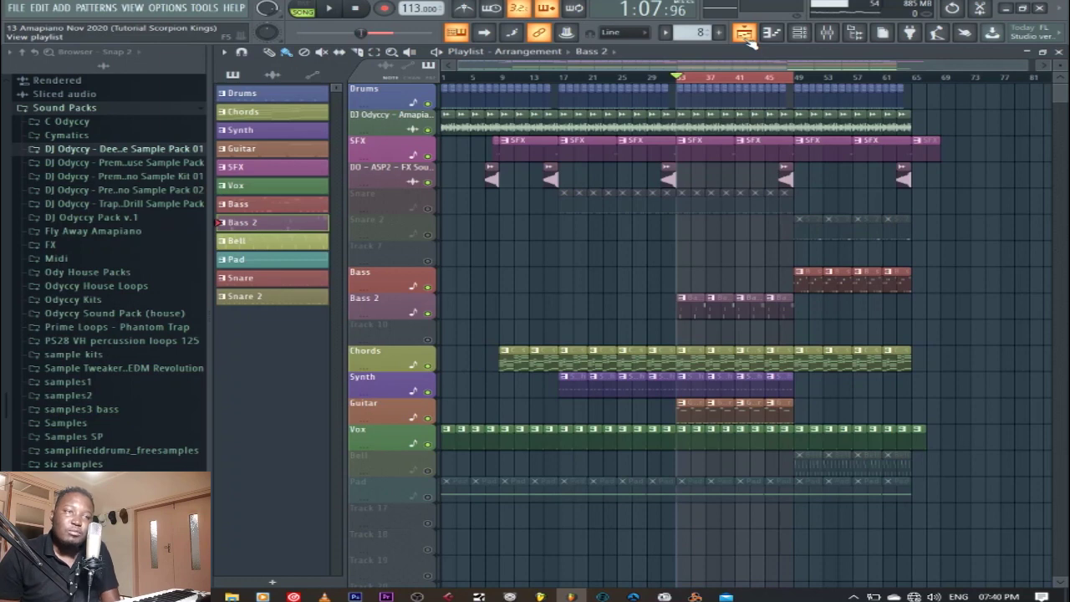
left_click(264, 243)
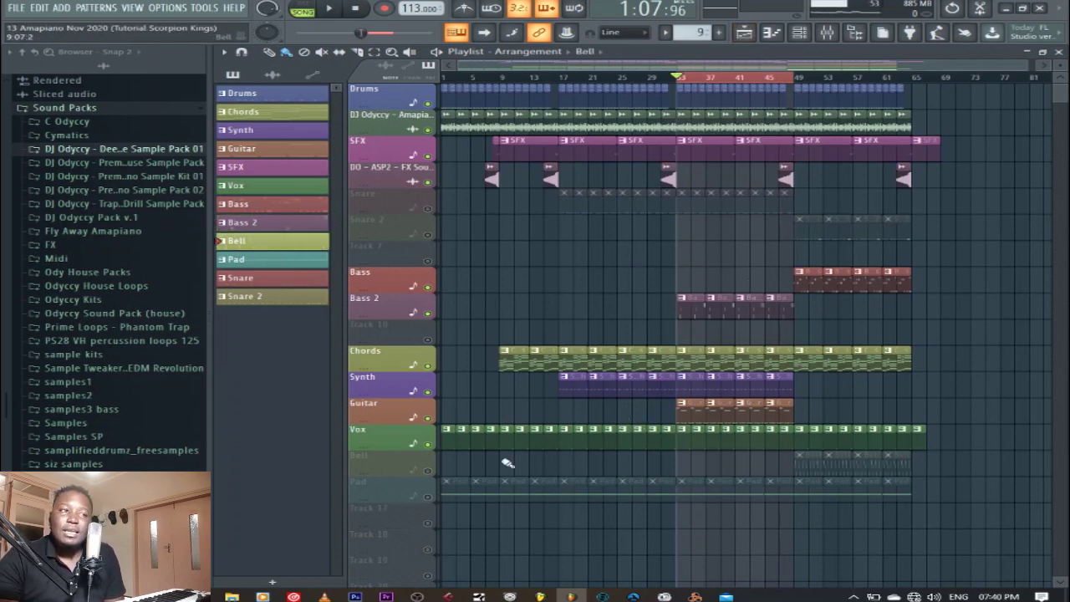
left_click(427, 470)
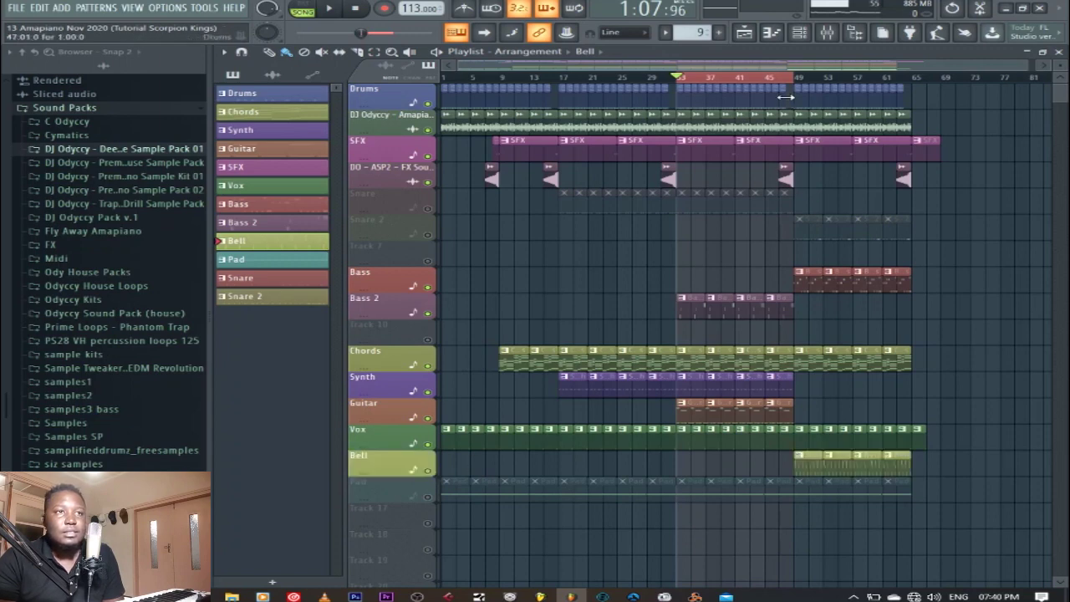
Set the playlist time selection to bars 49 through 64 and play that section to hear the bell.
left_click_drag(799, 83, 920, 86)
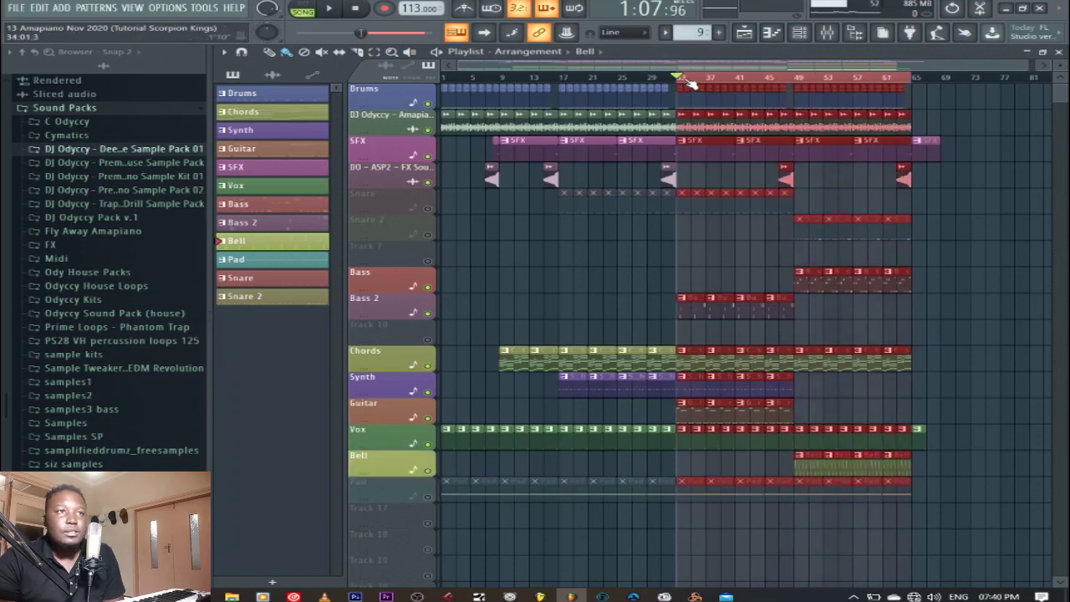
left_click(794, 84)
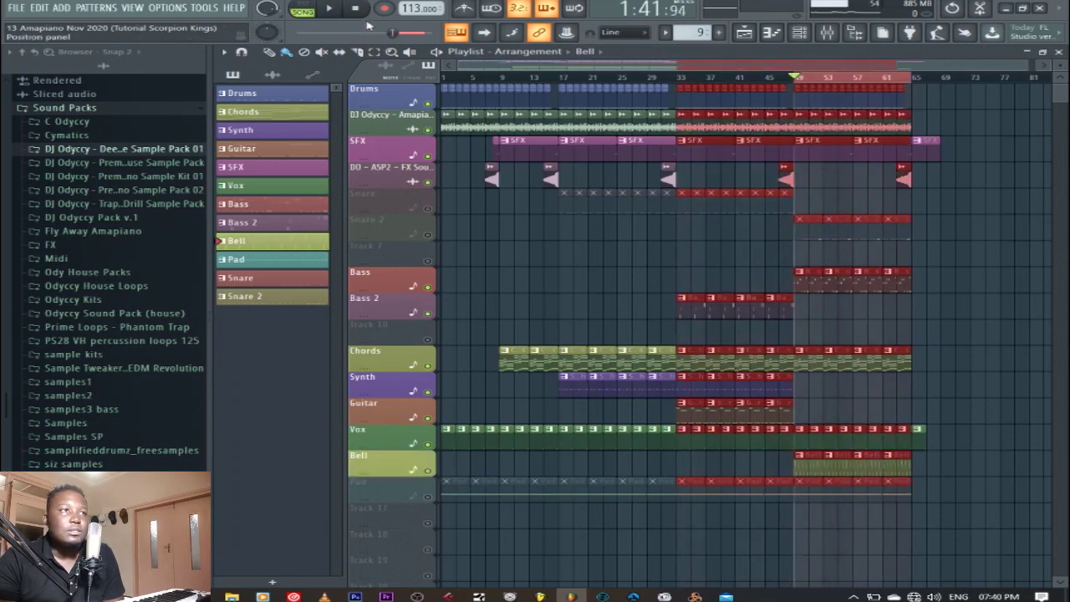
key("space")
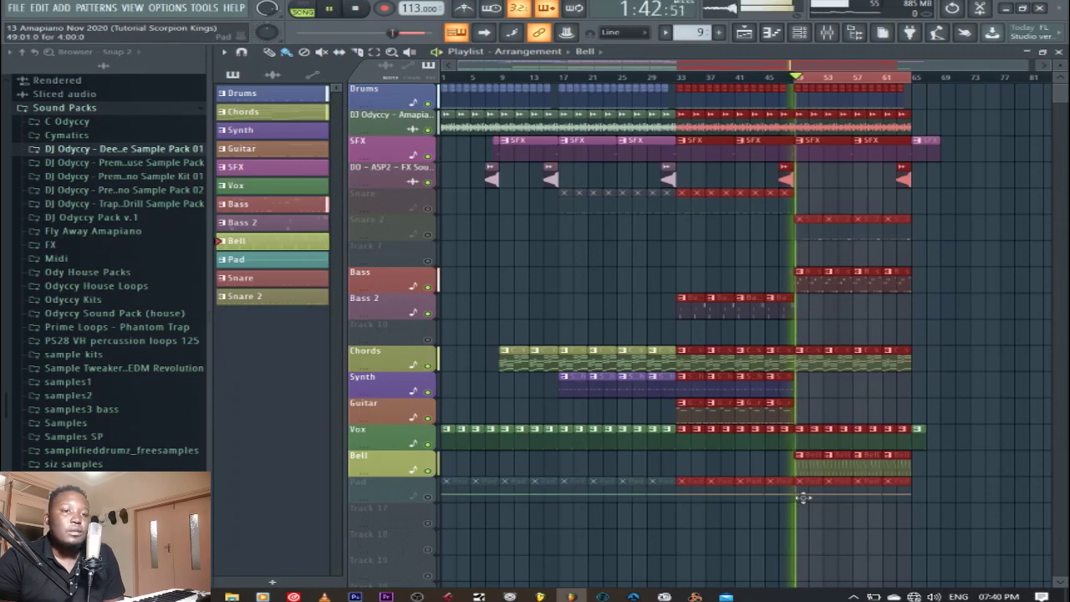
Switch playback to pattern mode and view the Bell pattern's Nexus_2 #2 notes in the piano roll.
left_click(1058, 52)
key("l")
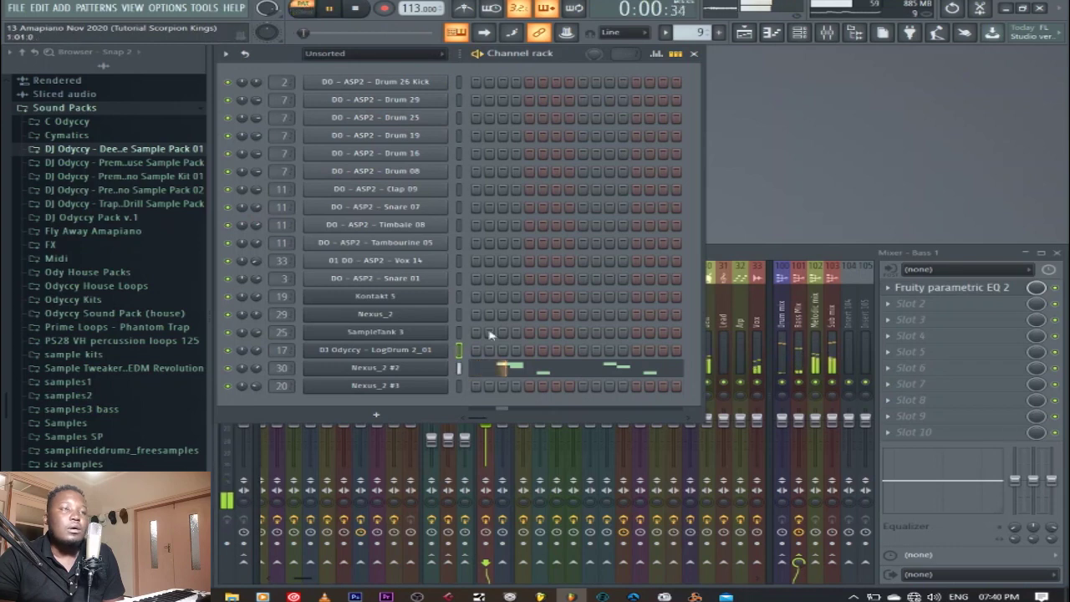
left_click(544, 371)
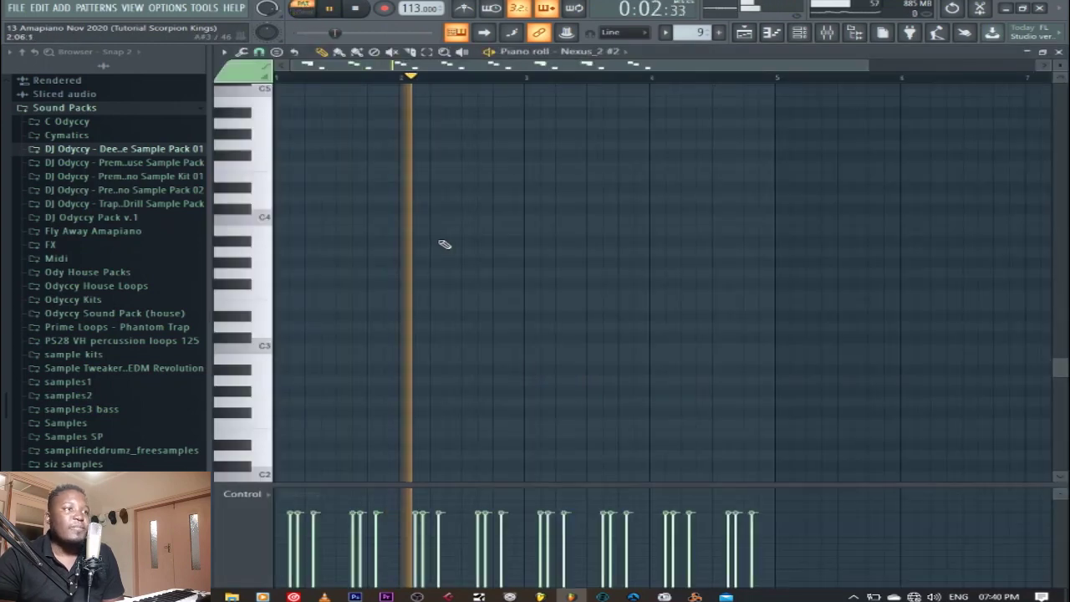
scroll(443, 244, "up", 5)
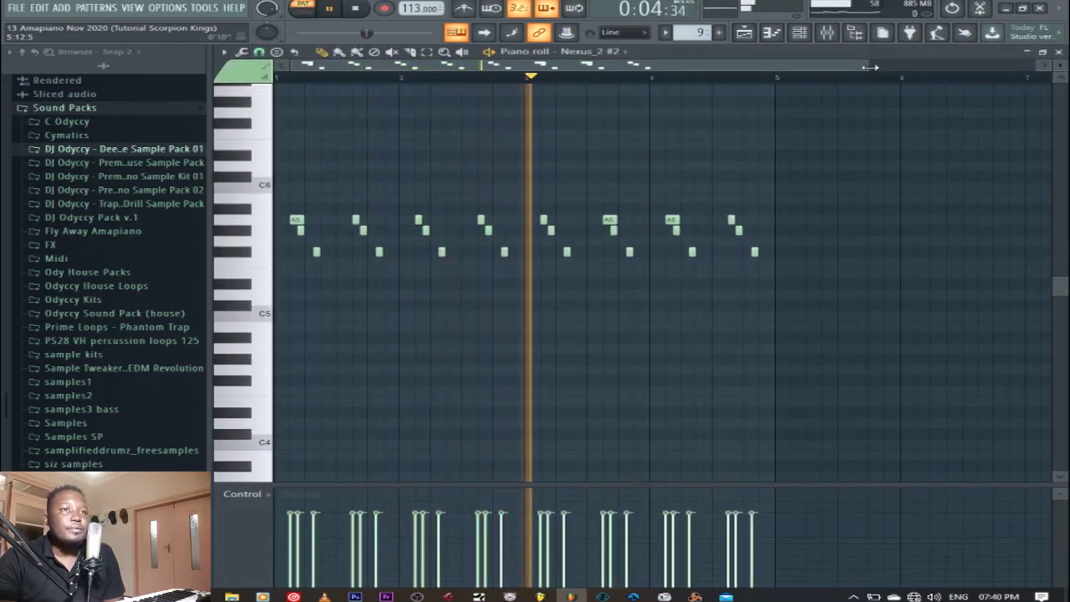
Return to the playlist in song mode, hear the bell in the arrangement, deselect the clips and stop playback.
left_click(311, 14)
left_click(1059, 52)
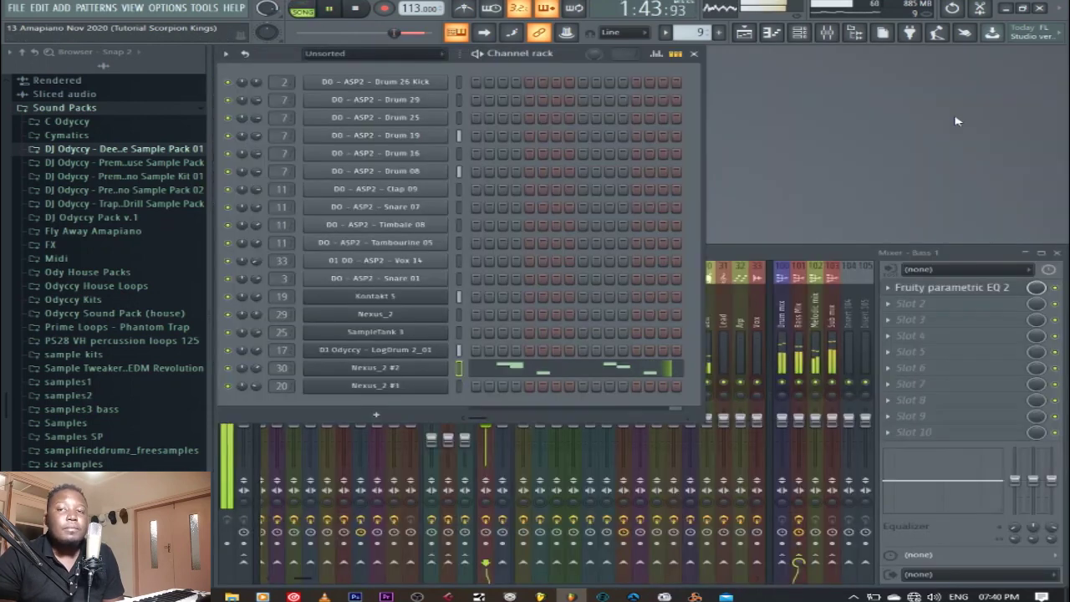
left_click(743, 31)
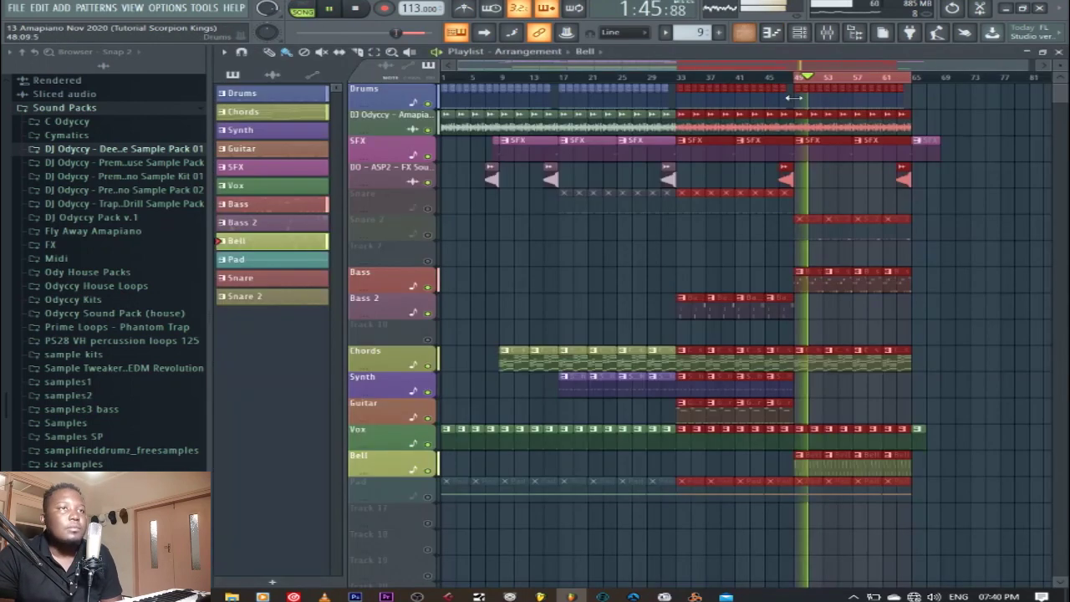
left_click(972, 239)
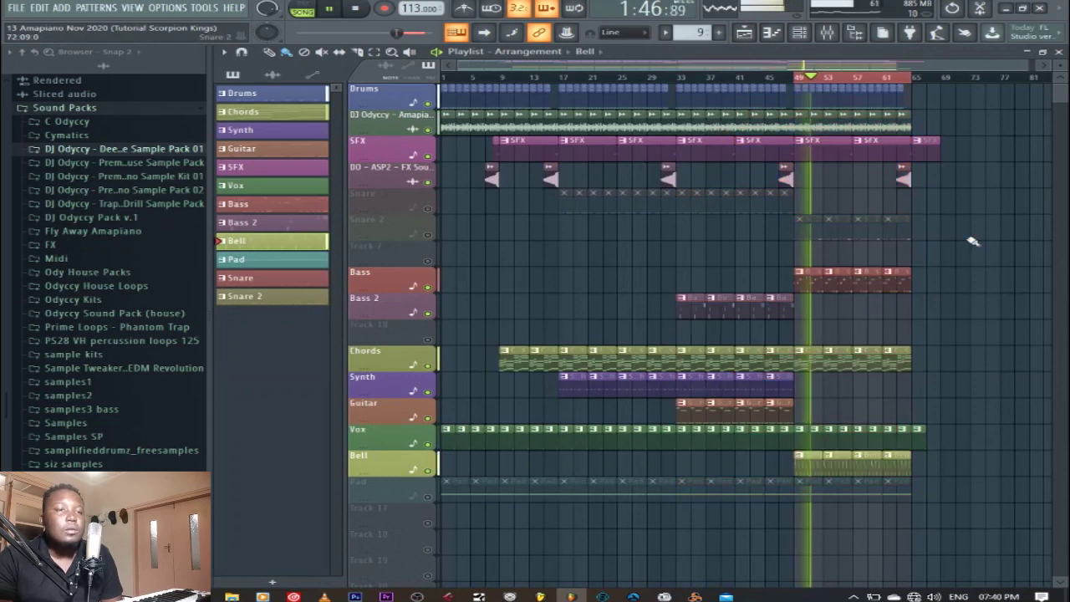
left_click(370, 16)
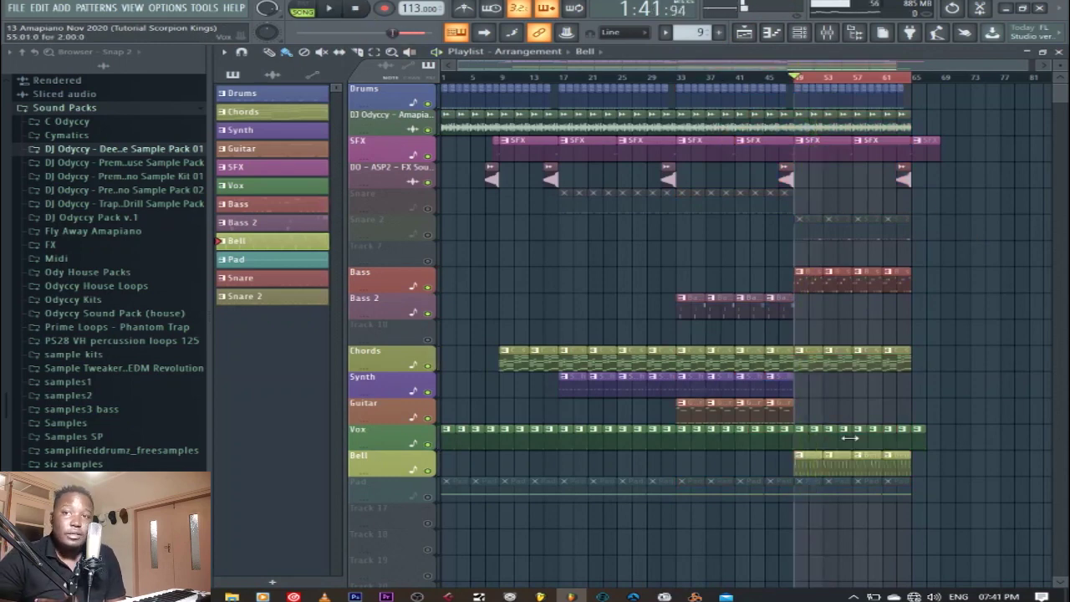
Select the Pad pattern, unmute the Pad track and play the pattern on its own in pattern mode.
left_click(271, 263)
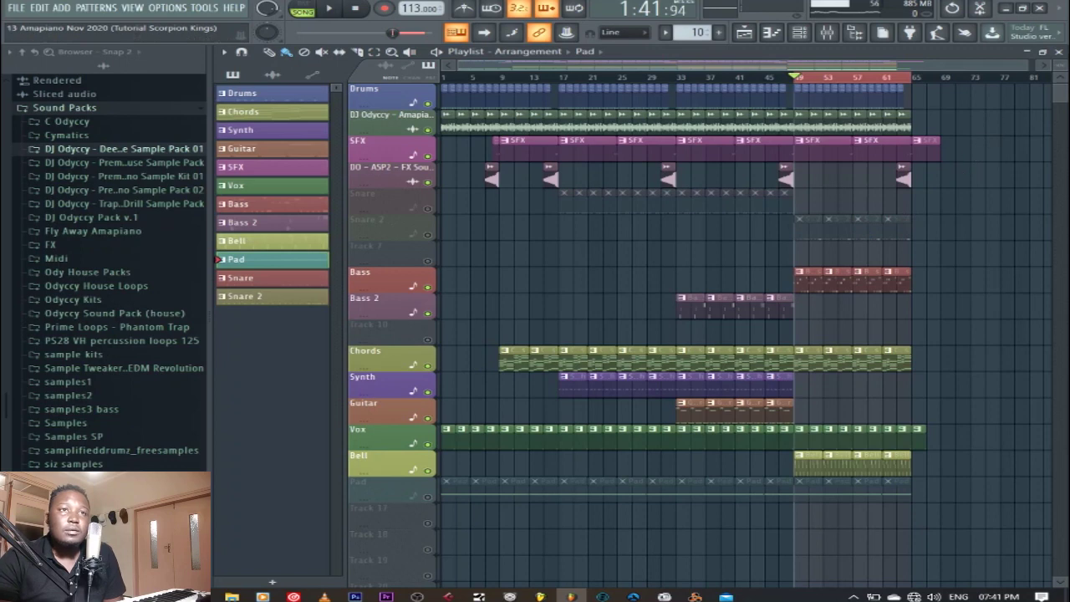
left_click(431, 499)
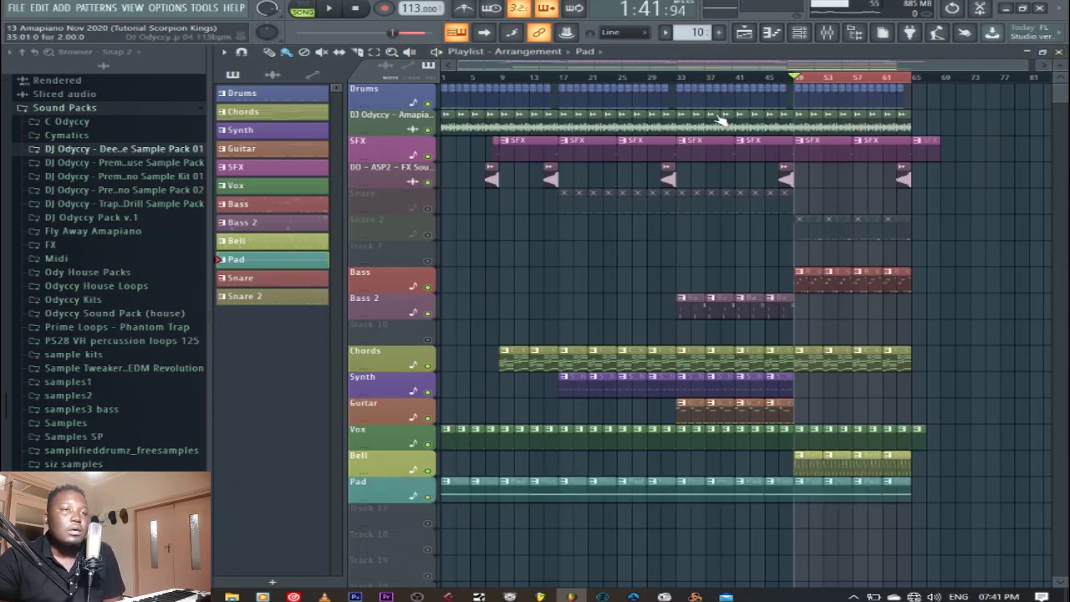
left_click(302, 10)
left_click(329, 8)
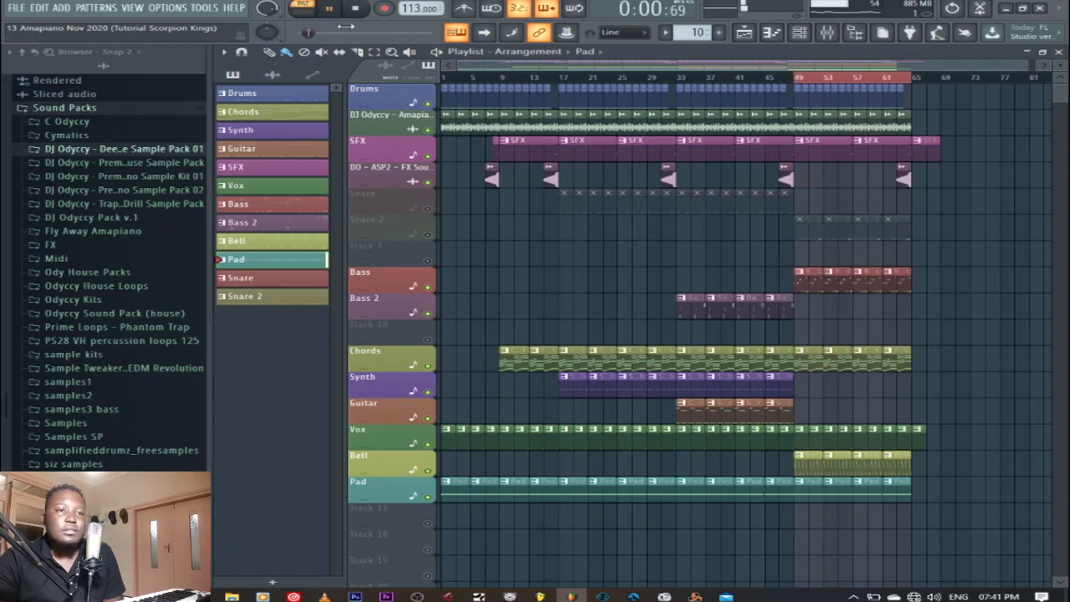
View the Pad pattern's Nexus_2 #3 note in the piano roll, return to the channel rack and stop playback.
left_click(1058, 51)
left_click(504, 385)
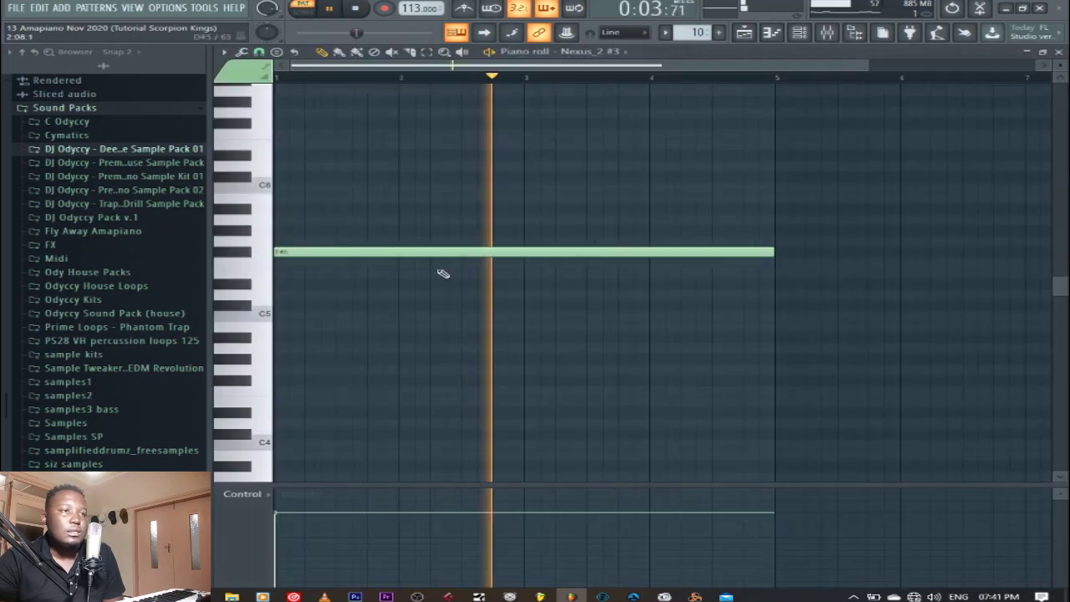
left_click(1058, 51)
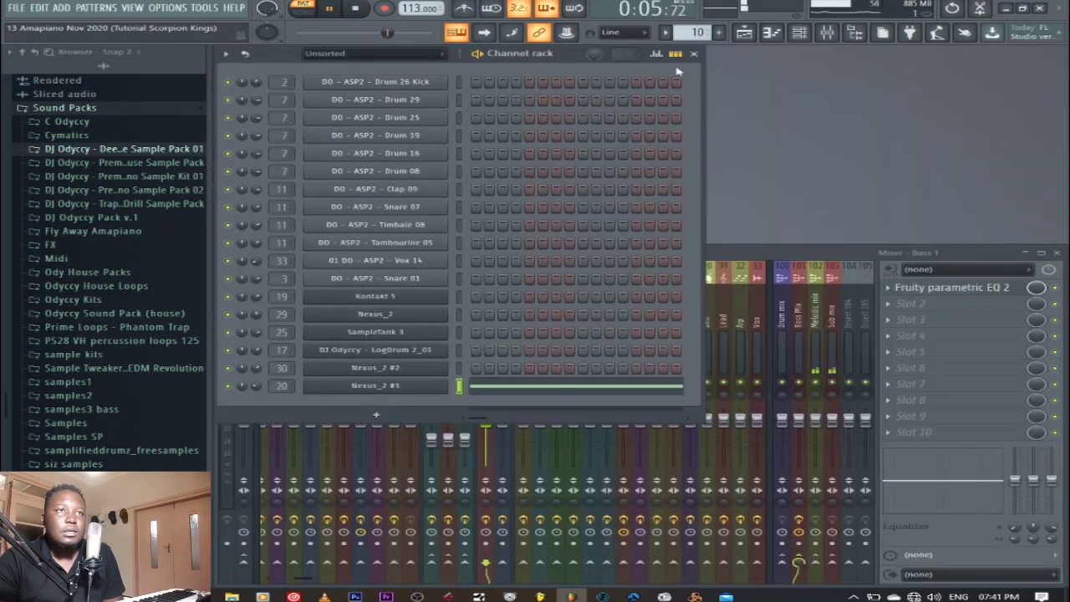
left_click(354, 9)
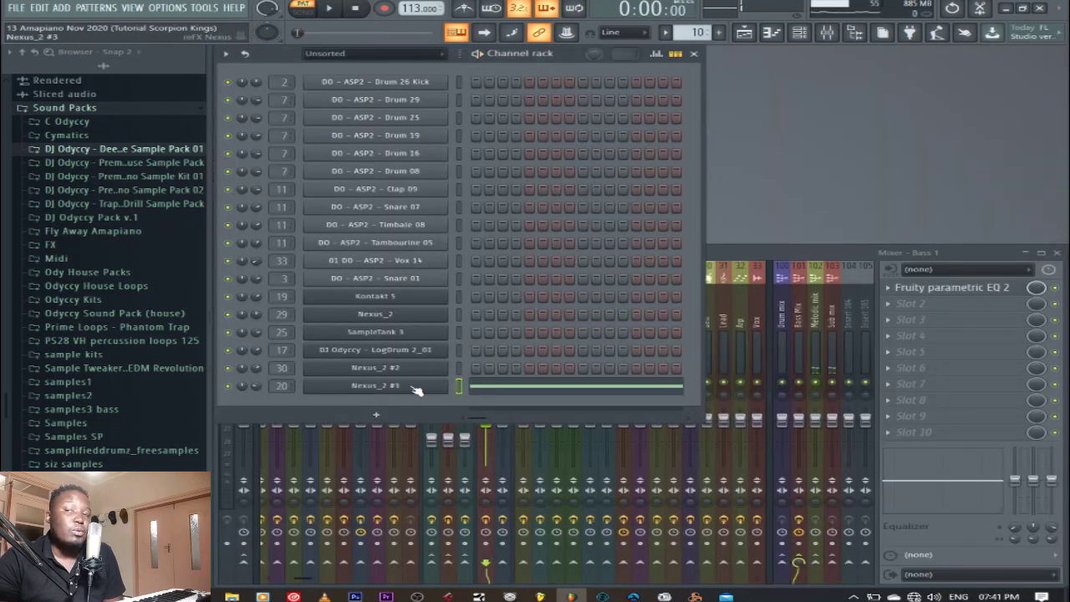
View the Nexus presets behind the pad (Nexus_2 #3) and the bell (Nexus_2 #2), closing each plugin window.
left_click(375, 386)
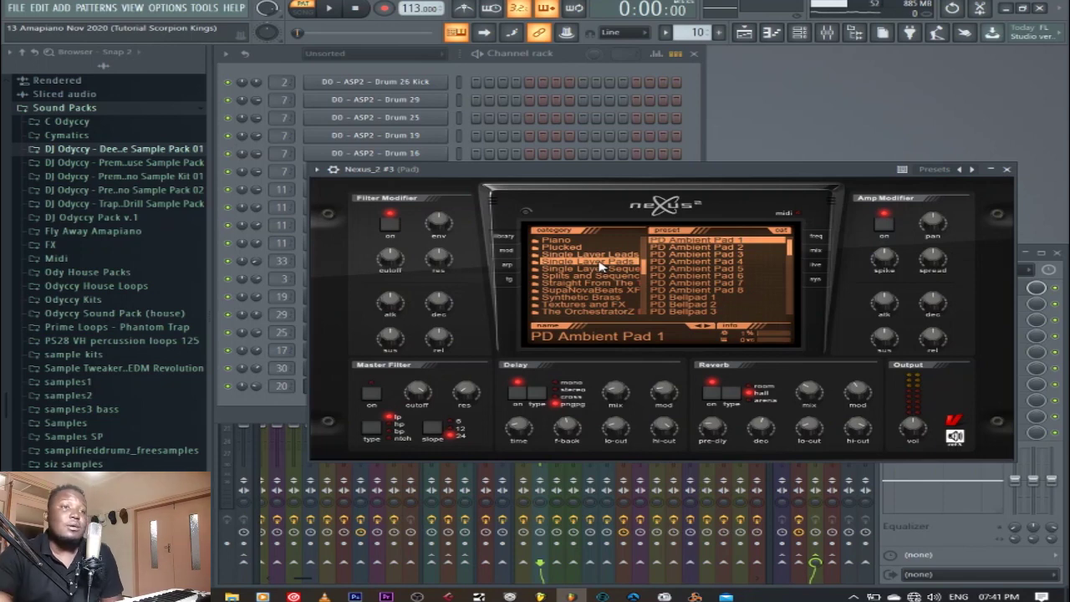
left_click(1008, 170)
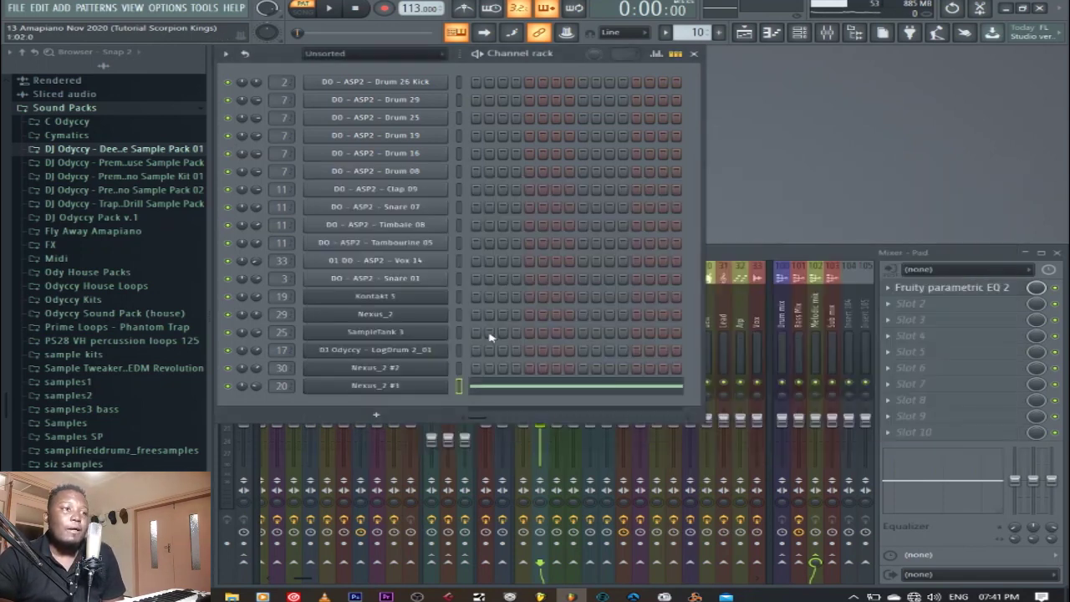
left_click(434, 368)
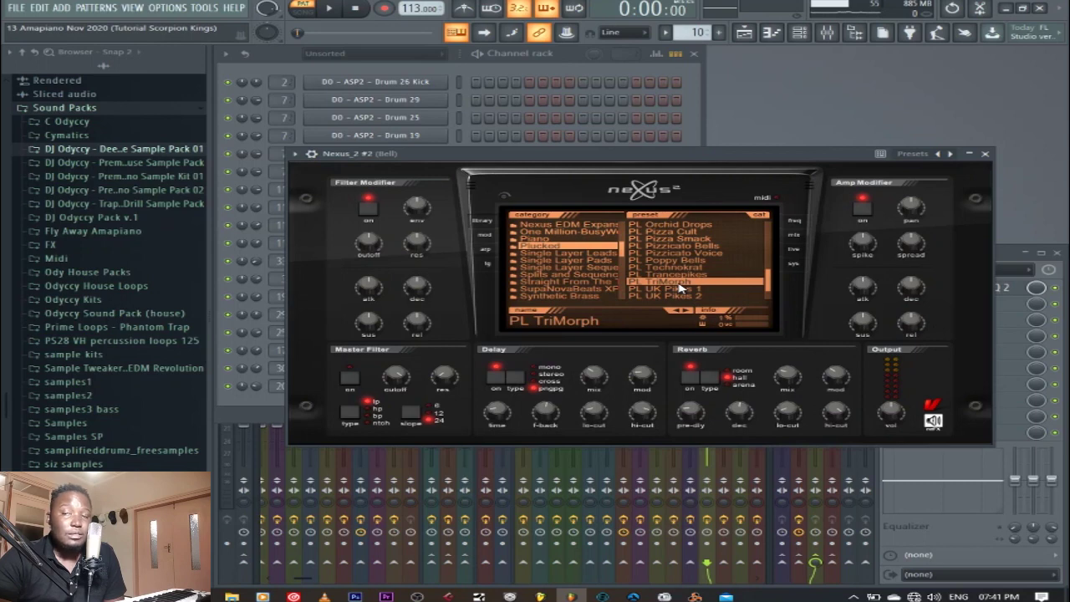
left_click(985, 154)
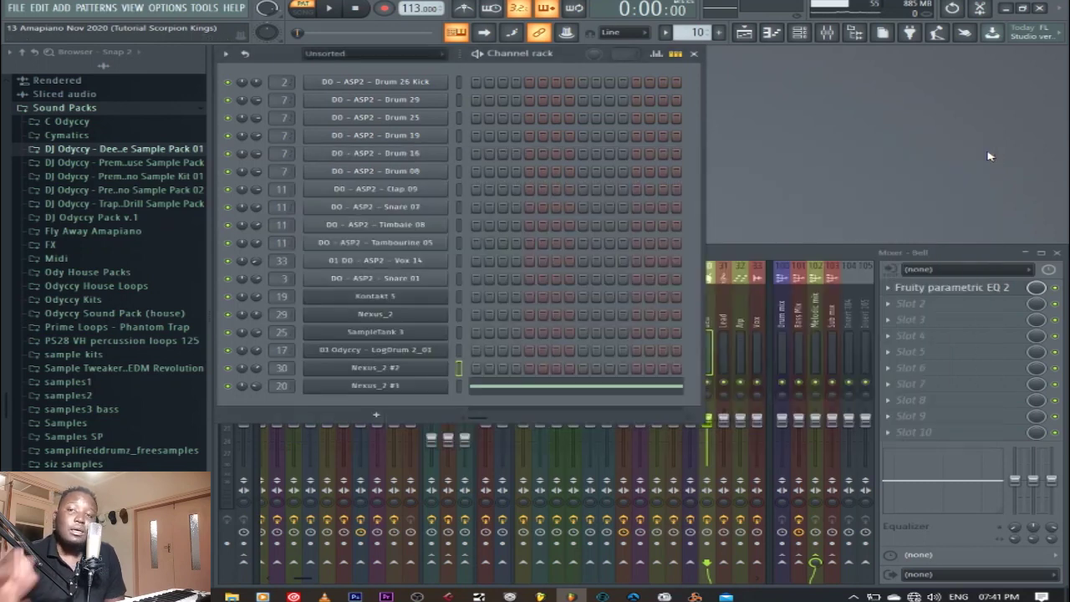
In the playlist, select the Snare pattern, unmute the Snare track and extend the time selection to start at bar 33.
left_click(755, 35)
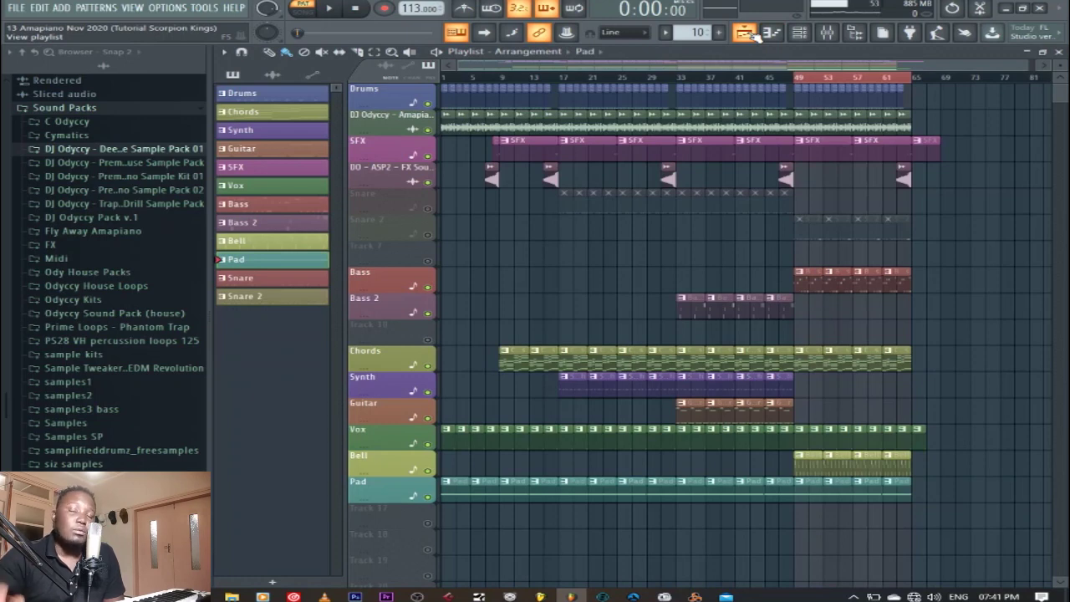
left_click(260, 280)
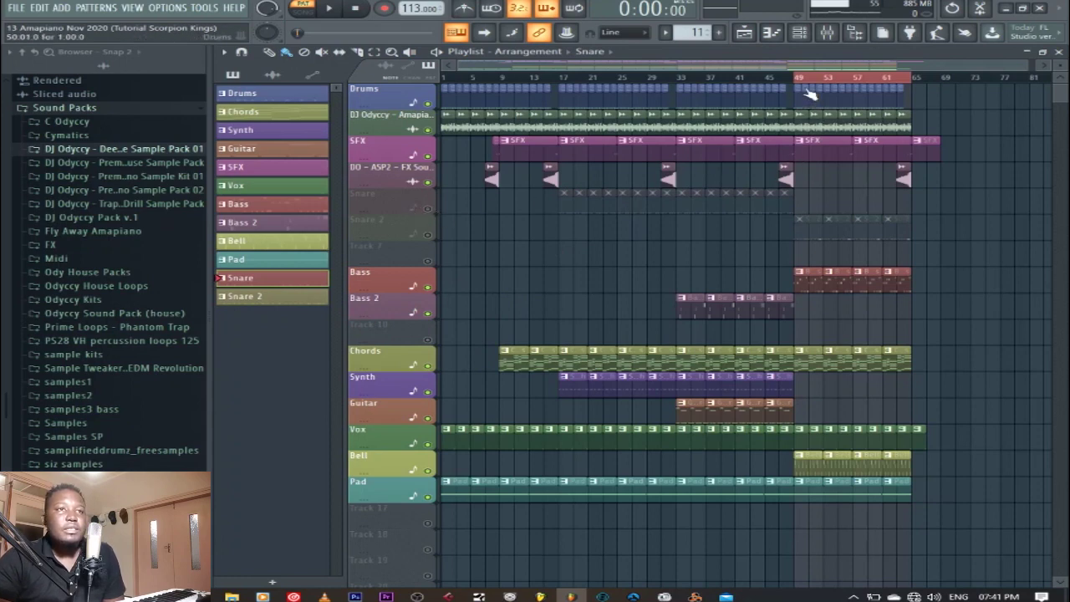
left_click(427, 207)
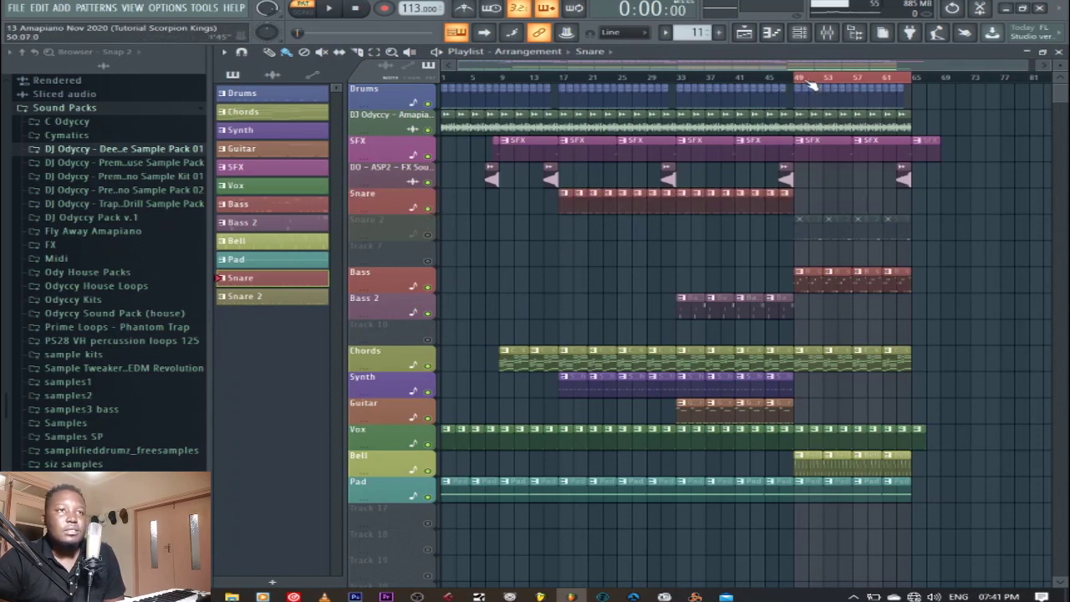
left_click_drag(808, 81, 685, 93)
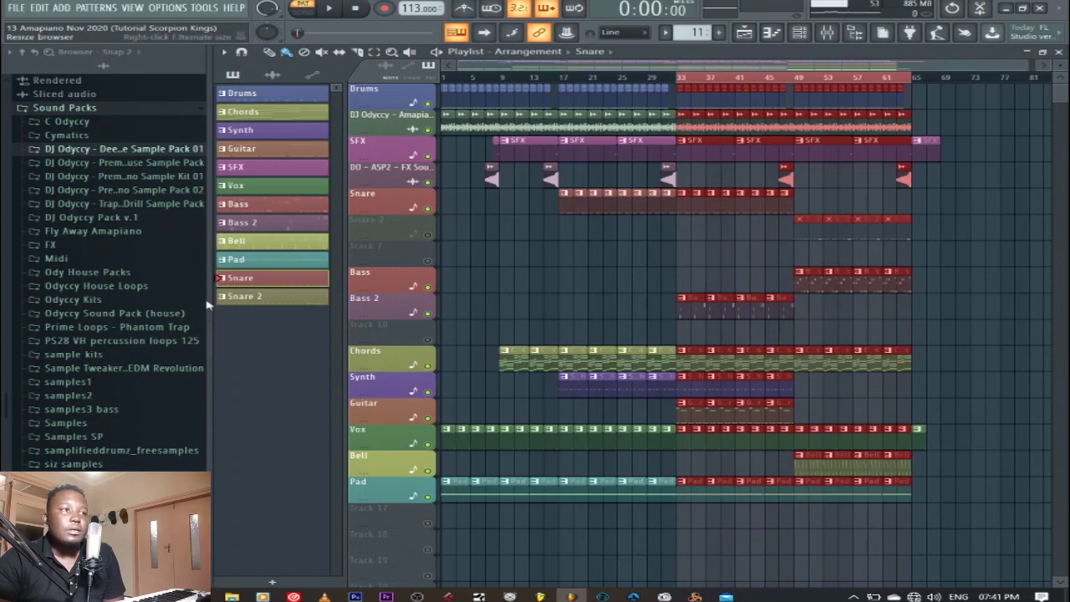
Play the Snare pattern and widen the channel rack to show all 32 steps of Snare 01.
left_click(328, 8)
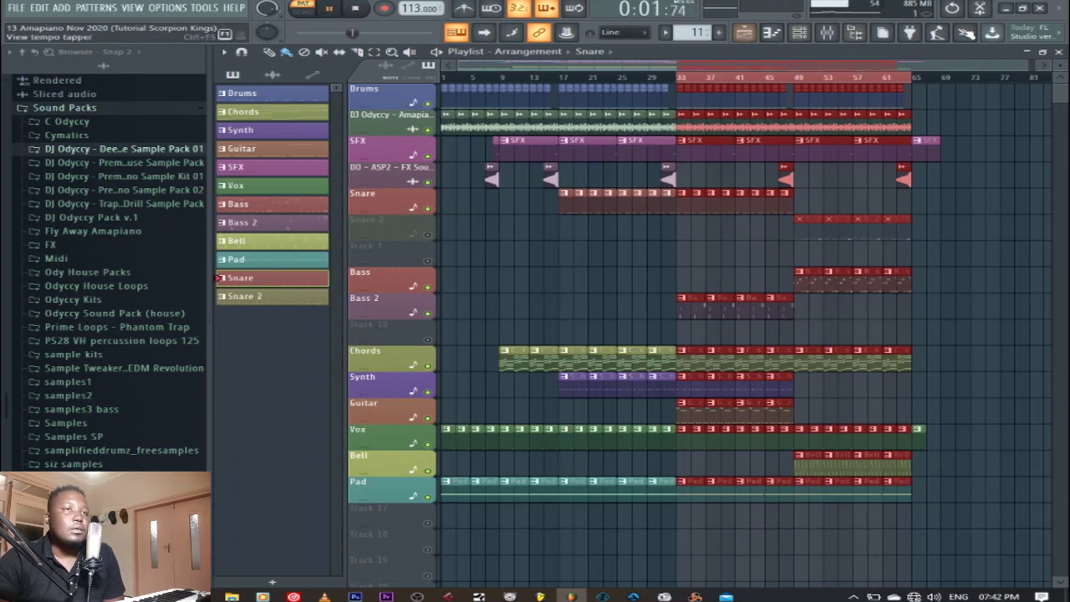
left_click(1058, 52)
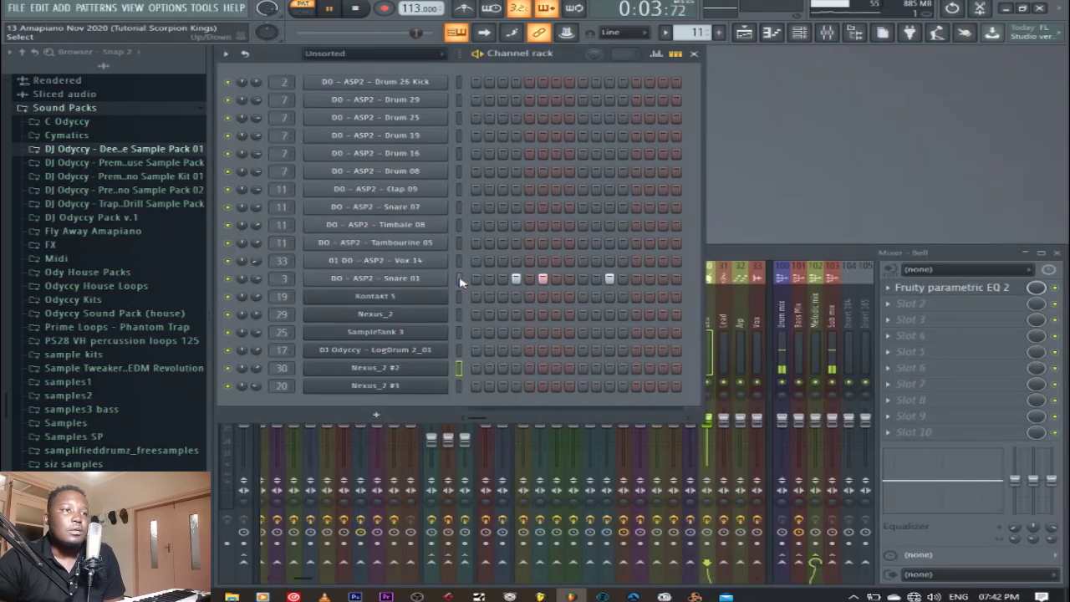
left_click_drag(703, 297, 917, 295)
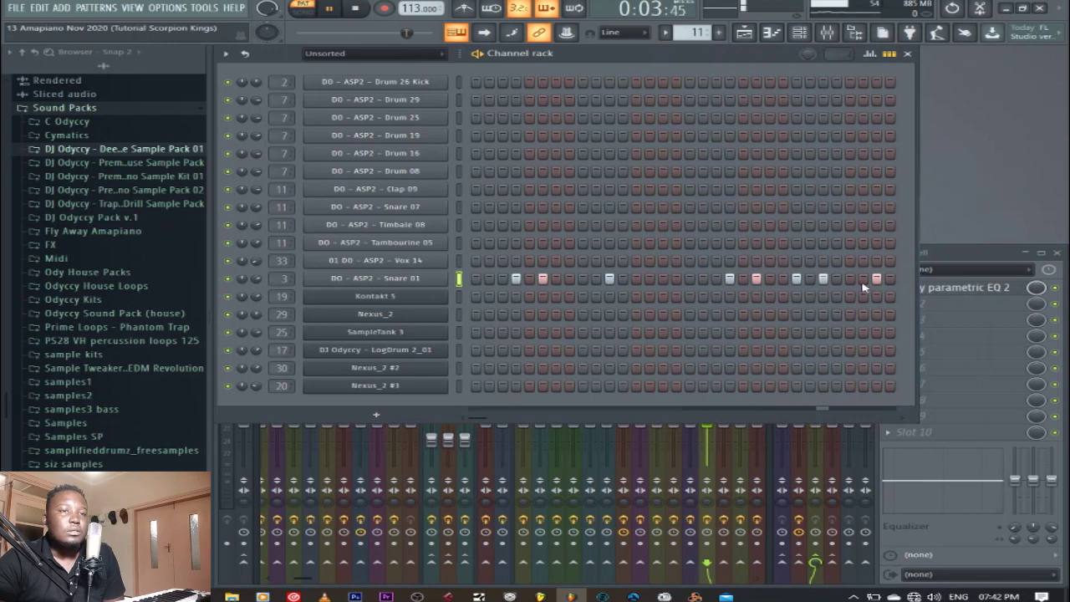
key("space")
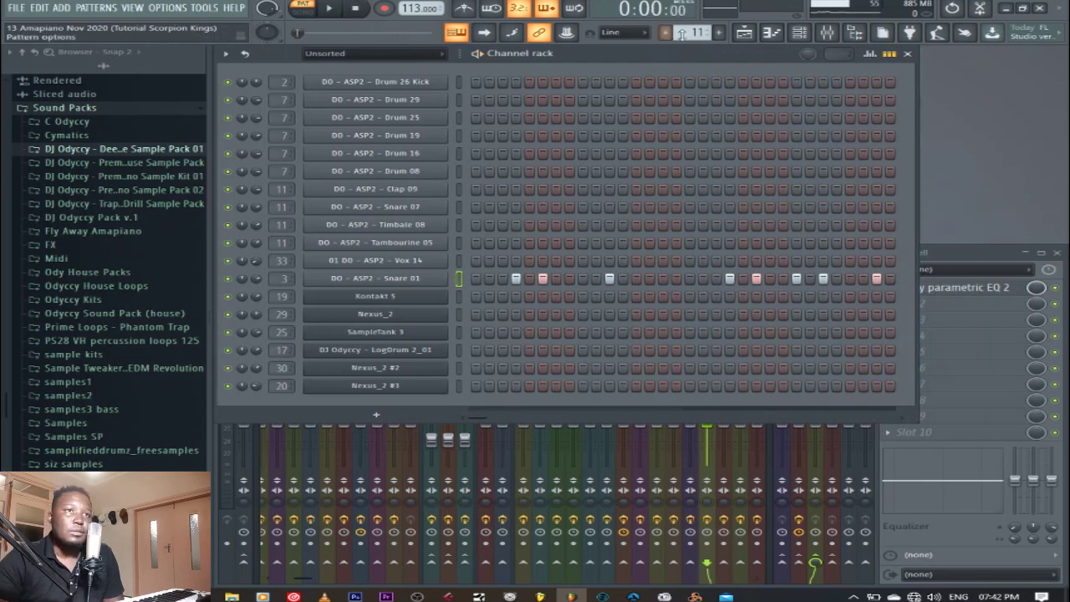
Return to the playlist and play the arrangement from bar 33 in song mode with the clips deselected.
left_click(745, 31)
left_click(303, 12)
left_click(330, 9)
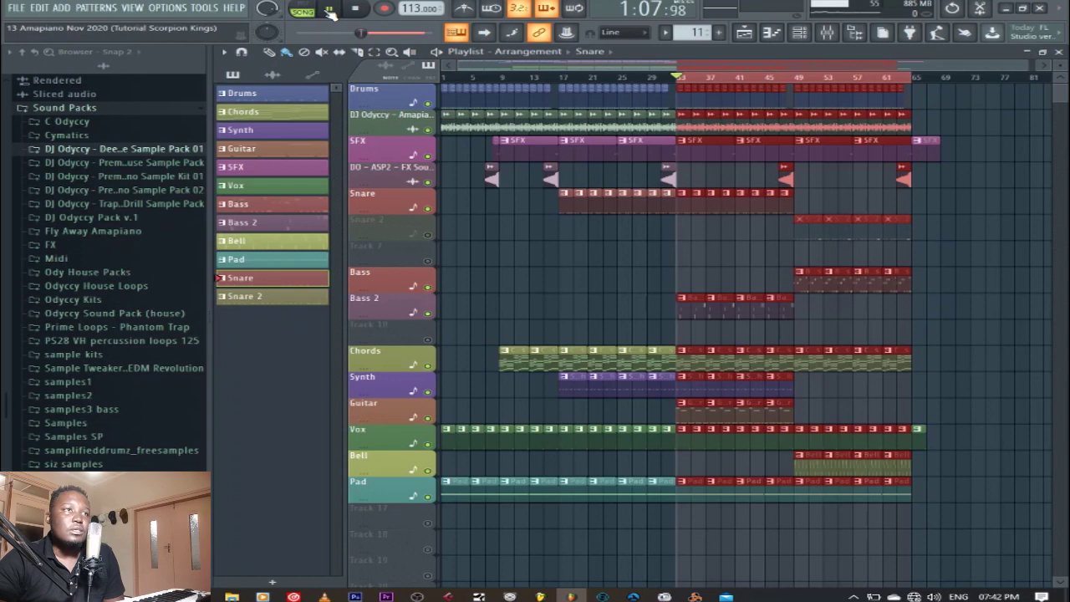
left_click(957, 234, "ctrl")
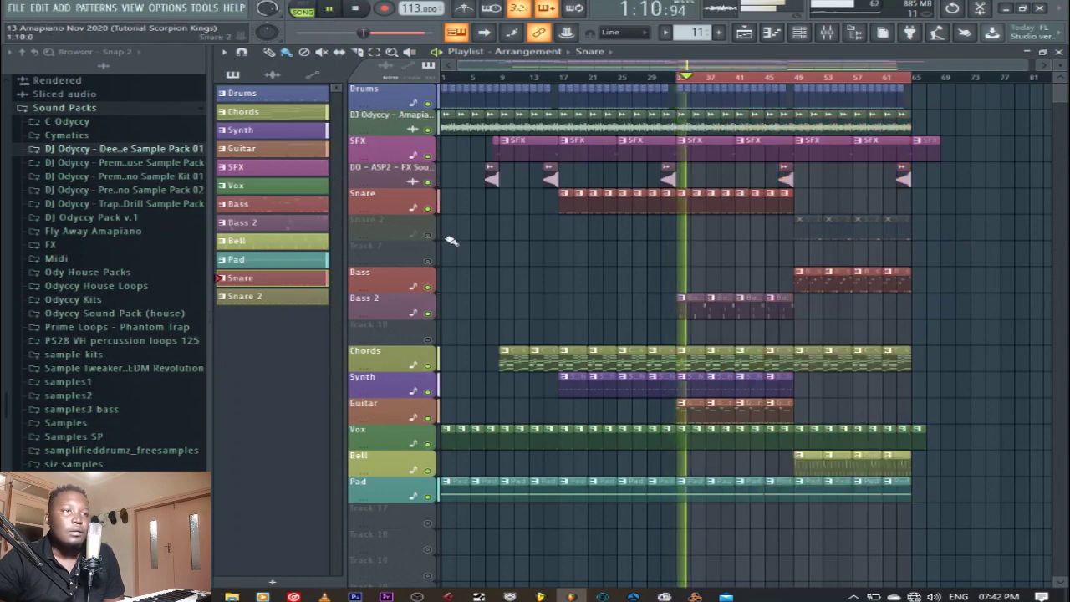
Select the Snare 2 pattern, unmute its track and set the time selection to bars 49 through 64.
left_click(804, 230)
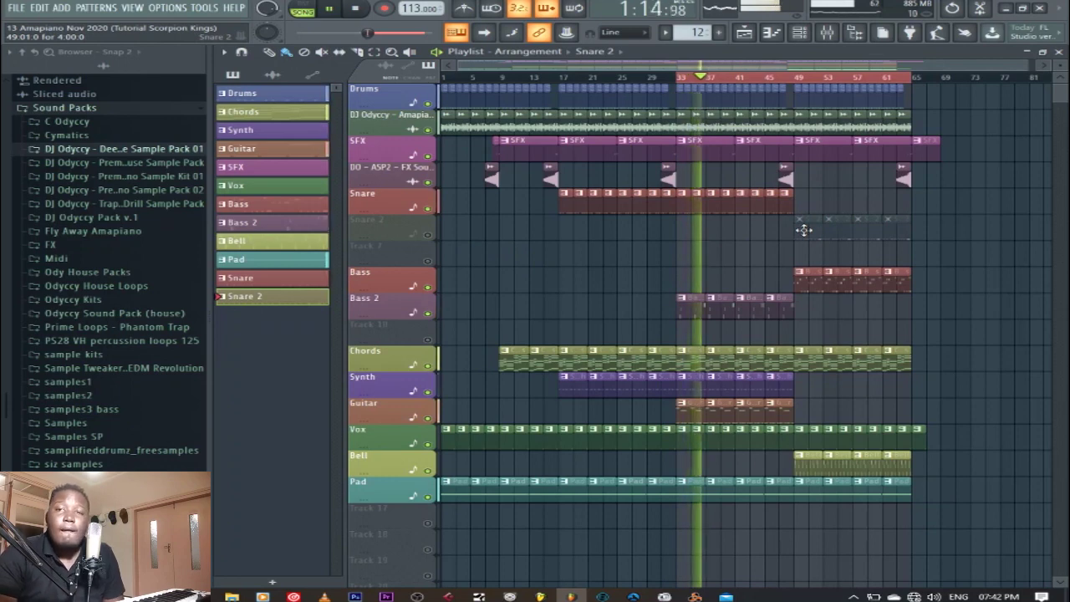
left_click(365, 15)
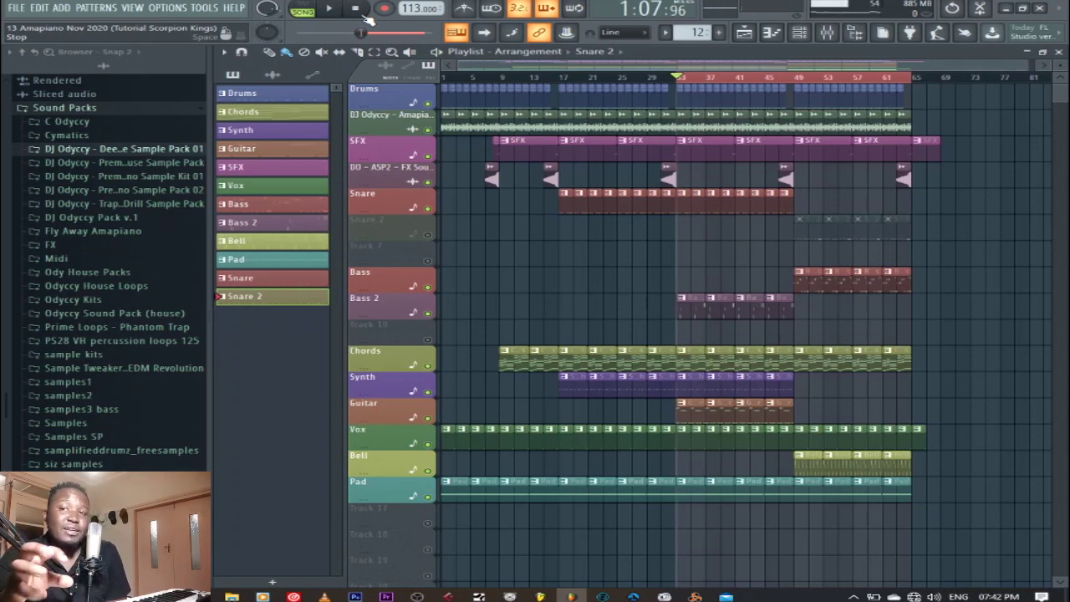
left_click(428, 235)
left_click(801, 83)
left_click_drag(682, 86, 799, 88)
left_click(933, 193)
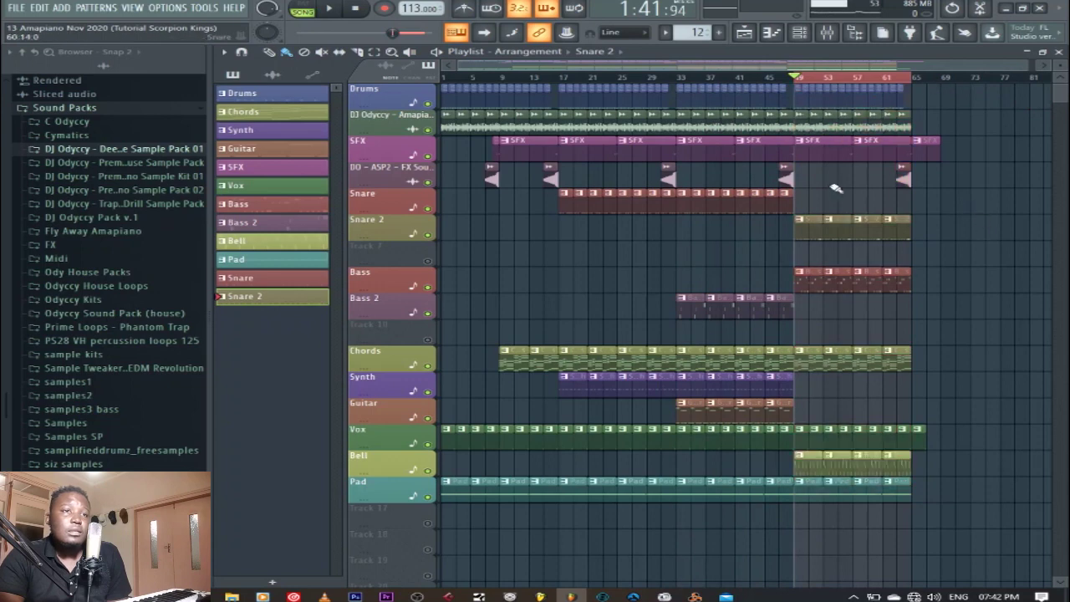
Play the section from bar 49 and view the Snare 2 pattern's Snare 01 notes in the piano roll.
left_click(329, 8)
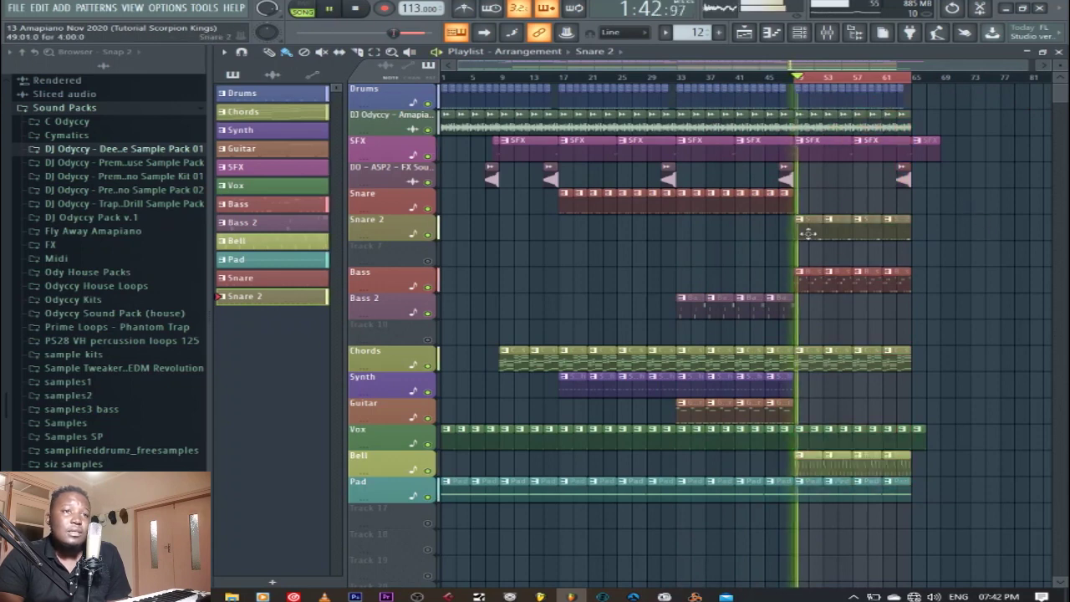
left_click(1058, 52)
left_click(826, 279)
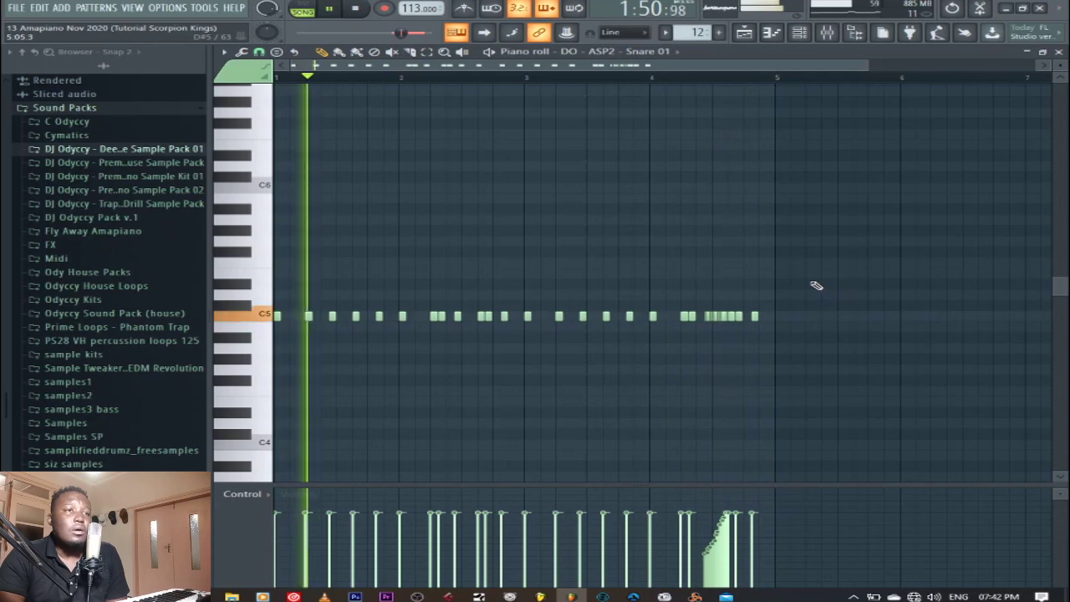
left_click(356, 10)
key("F6")
key("F9")
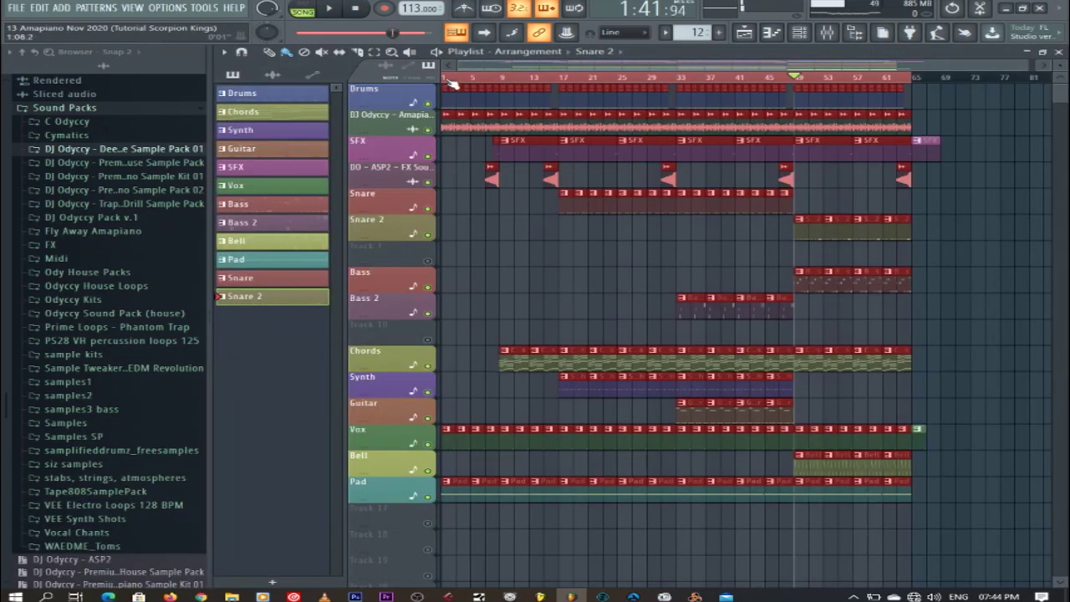
Clear the playlist time selection and play the full arrangement from bar 1.
double_click(450, 78)
left_click_drag(449, 79, 422, 89)
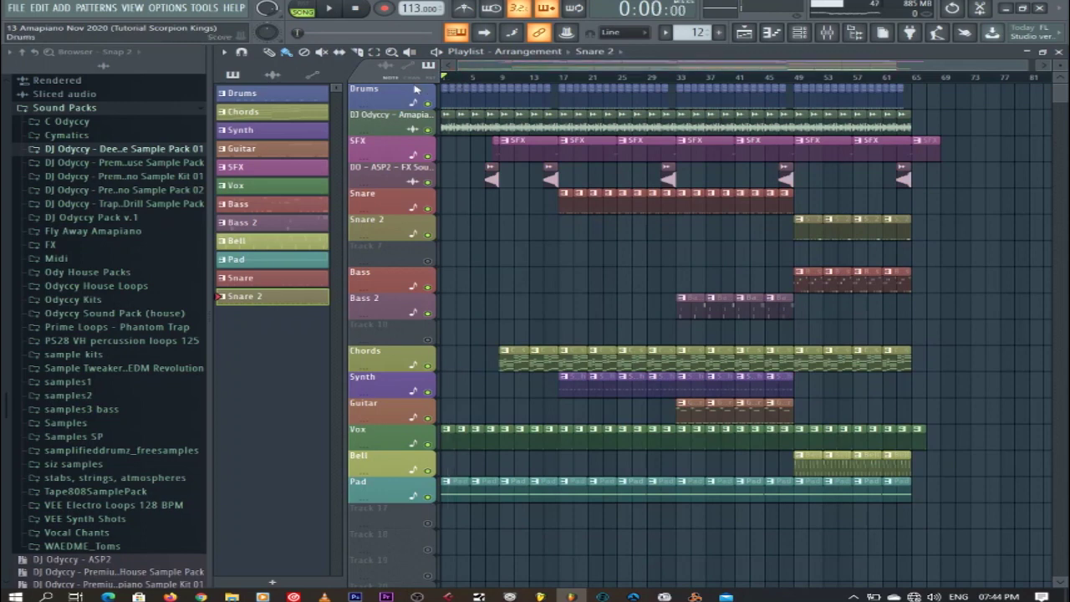
key("space")
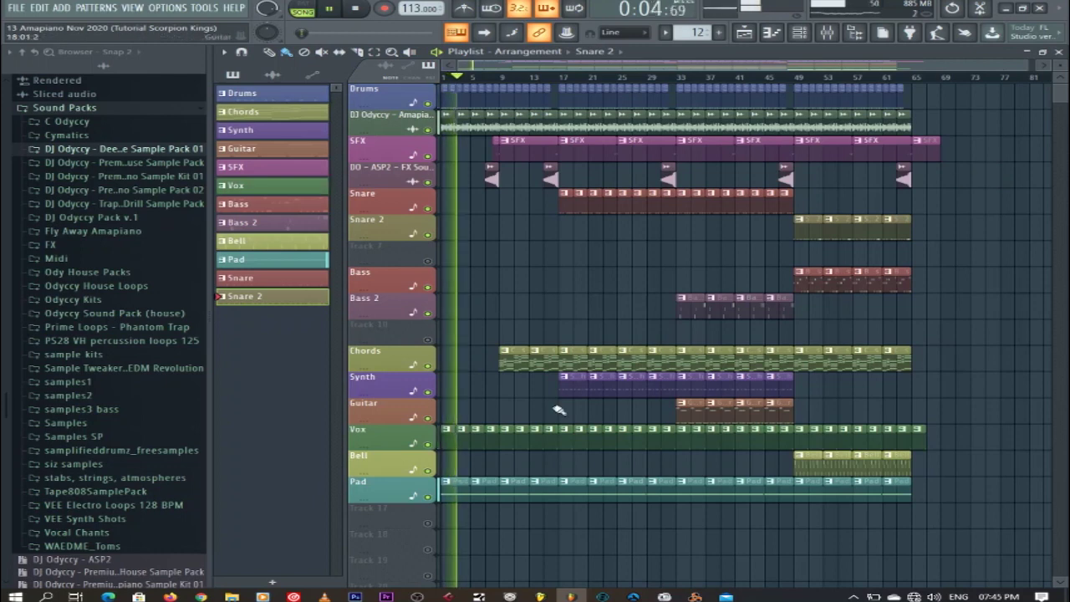
Unmute the remaining empty playlist tracks and reduce the track height to fit more tracks in view.
right_click(428, 341)
right_click(429, 341)
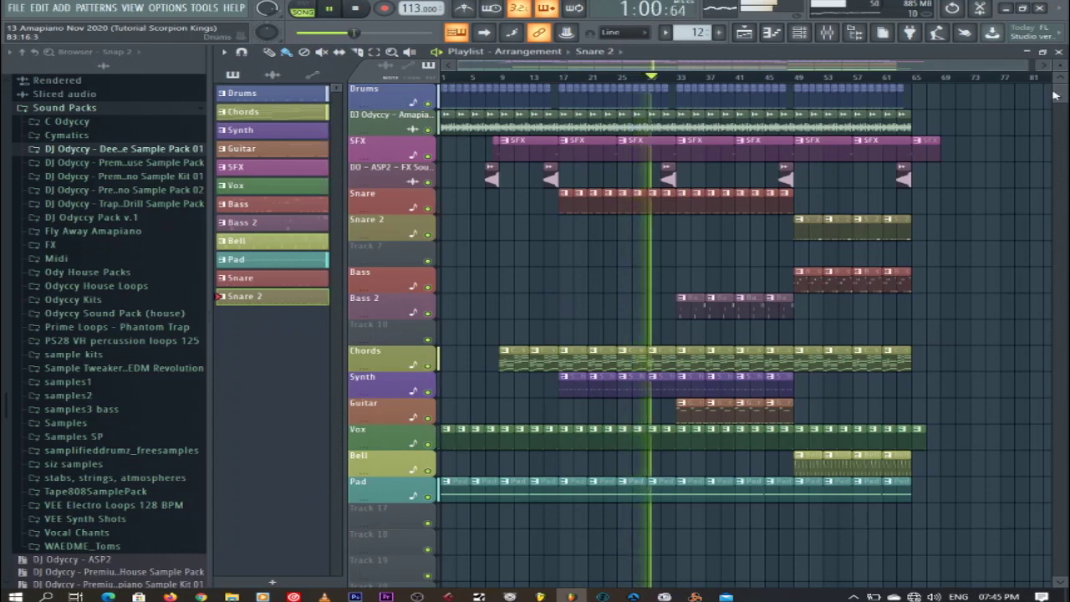
left_click_drag(1065, 64, 1065, 73)
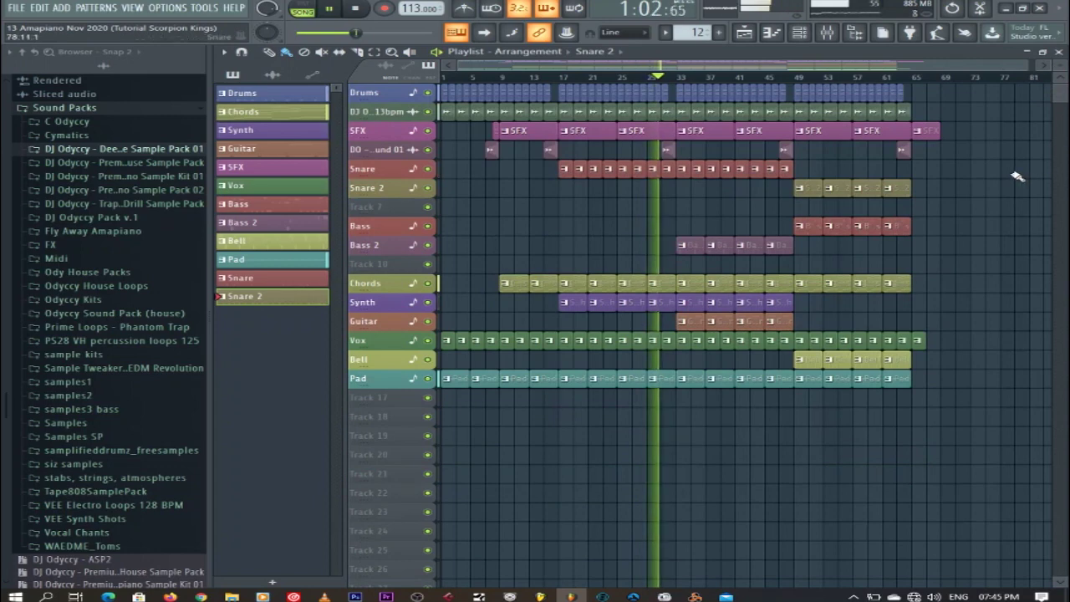
Save the project under its current file name.
left_click(16, 7)
left_click(32, 64)
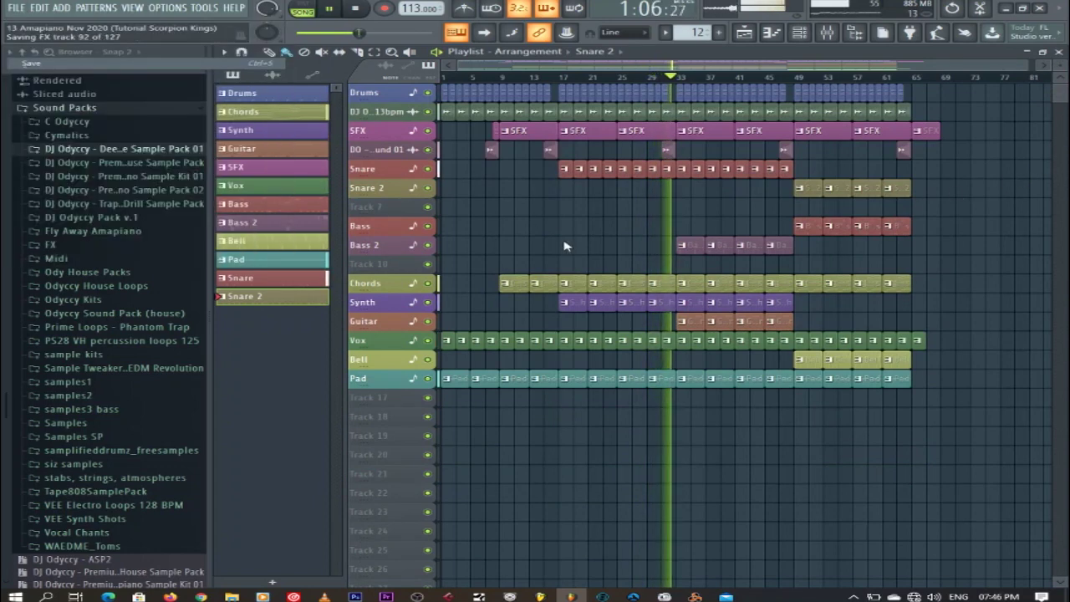